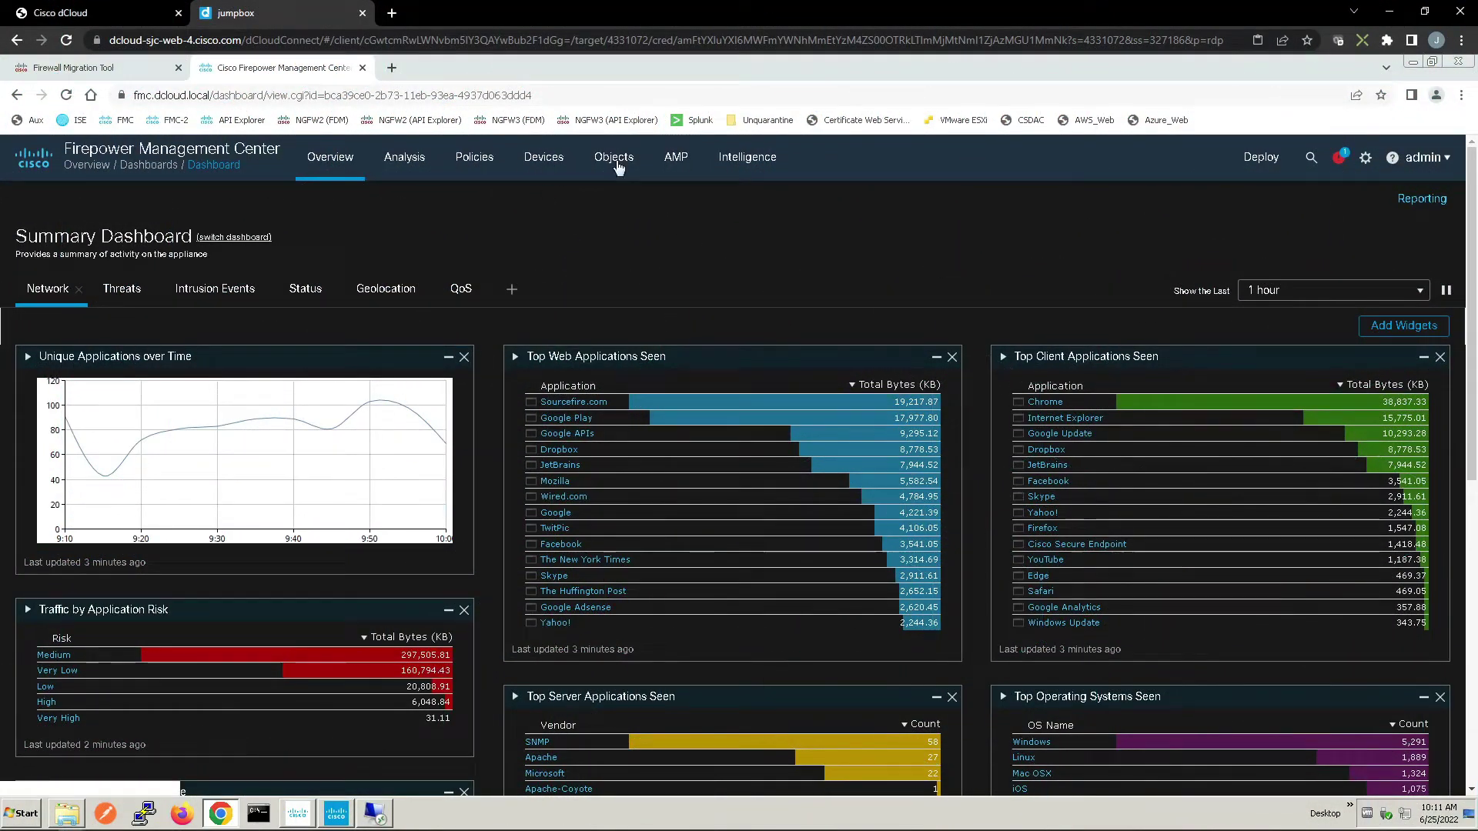
- Create a dynamic object named Workload1 under the external attributes in object management
mouse_move(618, 166)
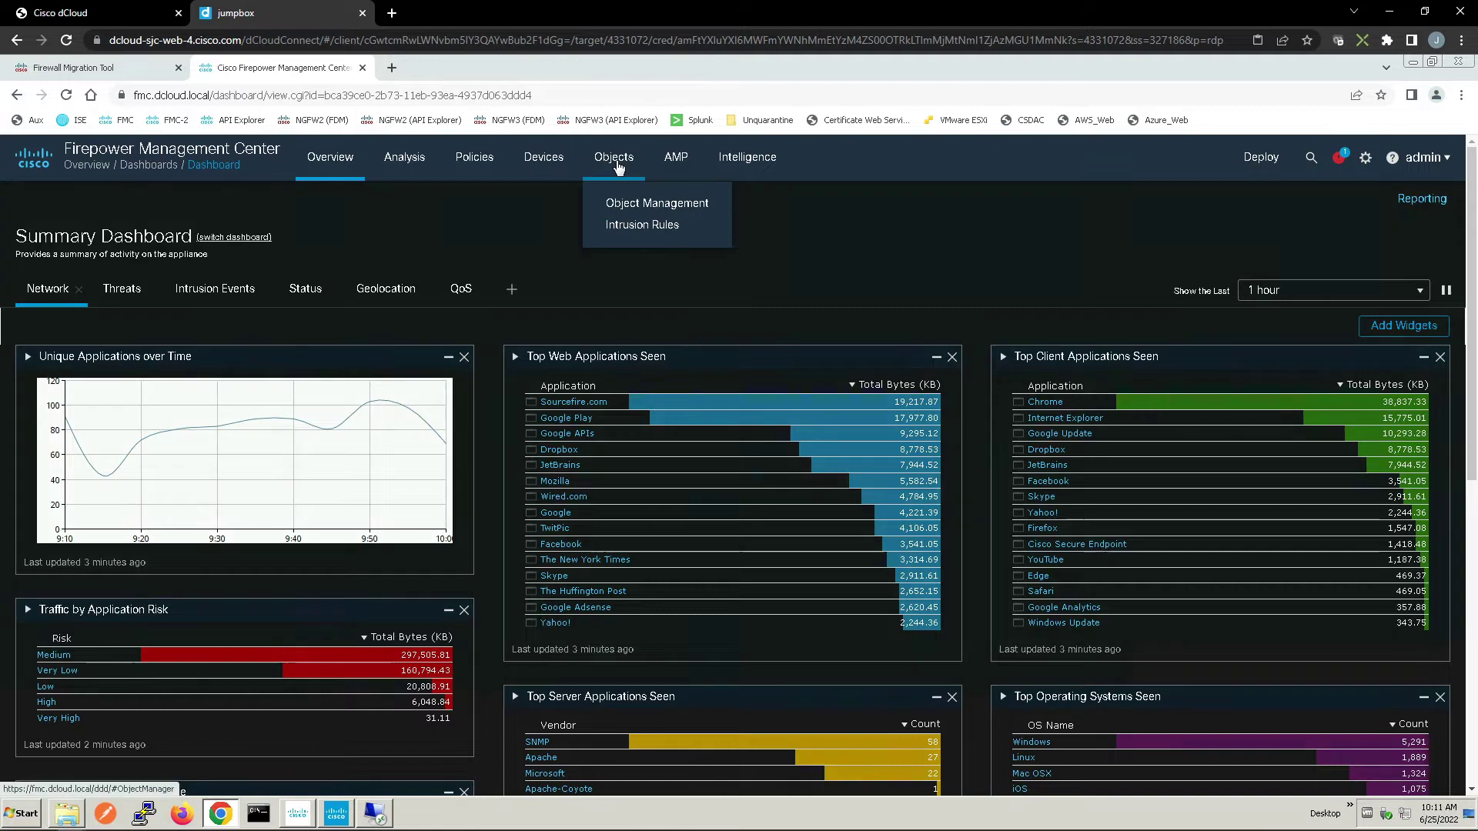
left_click(638, 205)
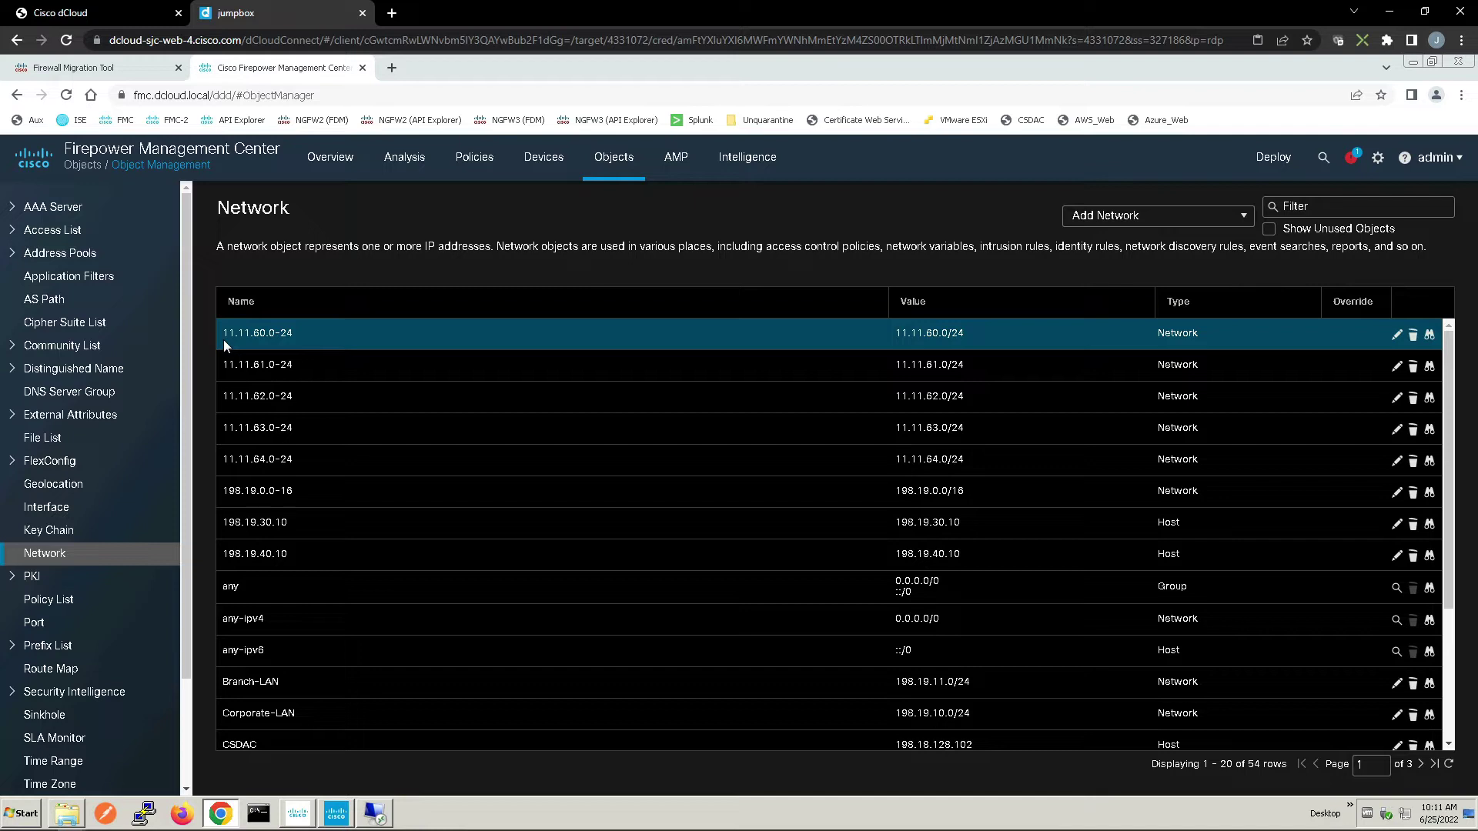
left_click(10, 421)
left_click(104, 440)
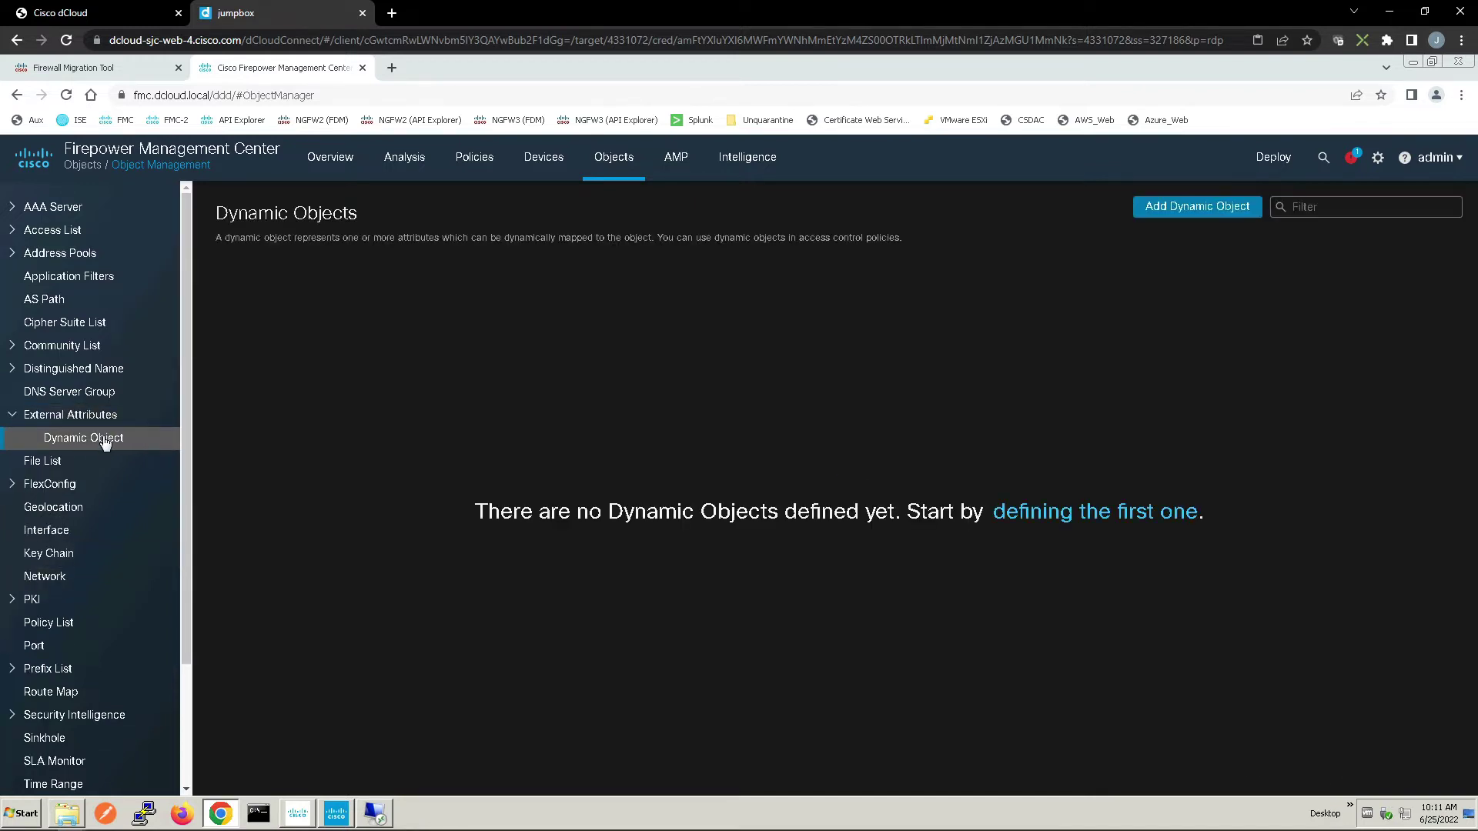
left_click(1186, 215)
type("Worl")
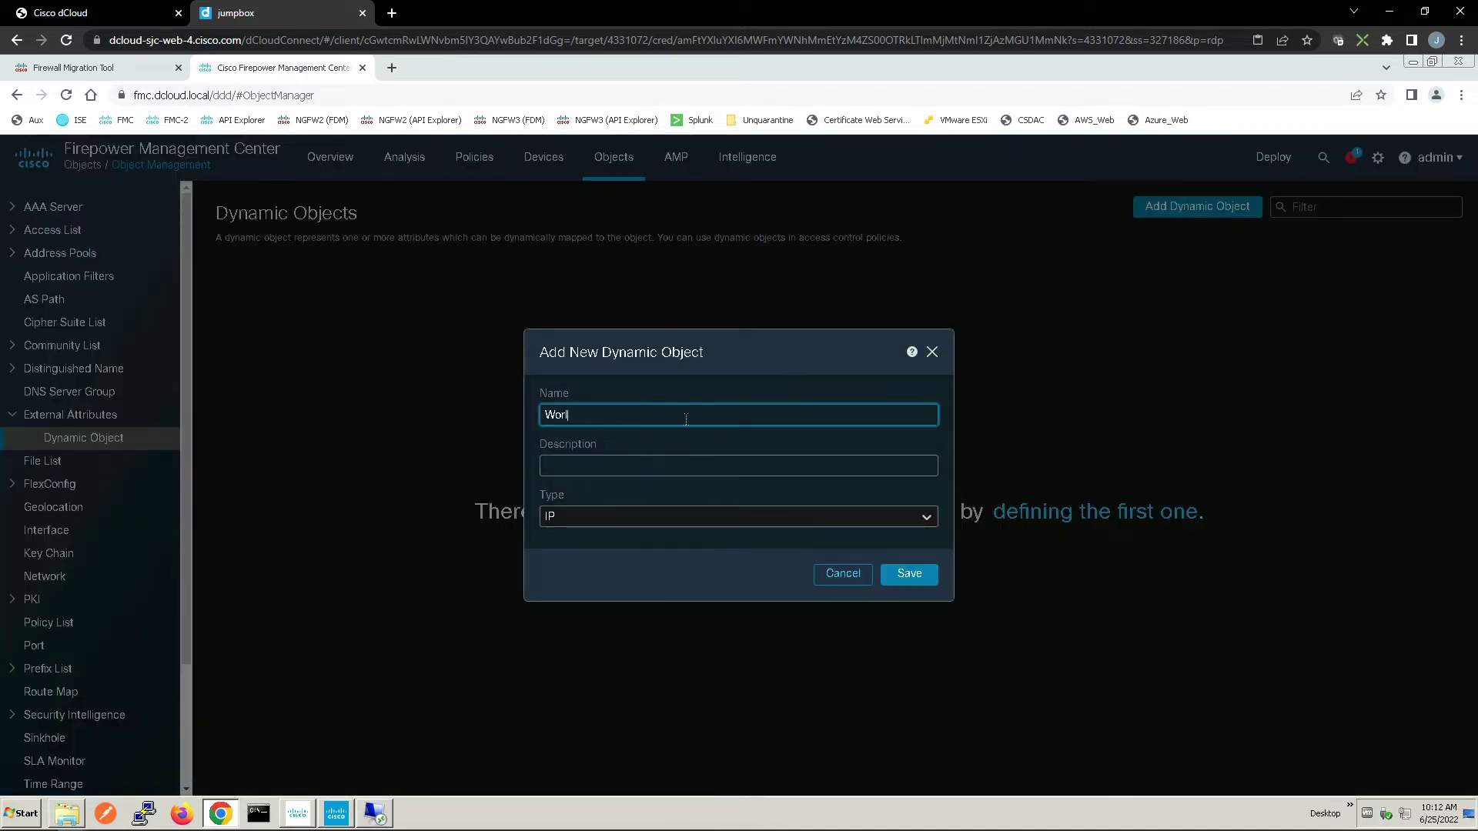
type("d")
key("BackSpace")
type("kload1")
left_click(913, 576)
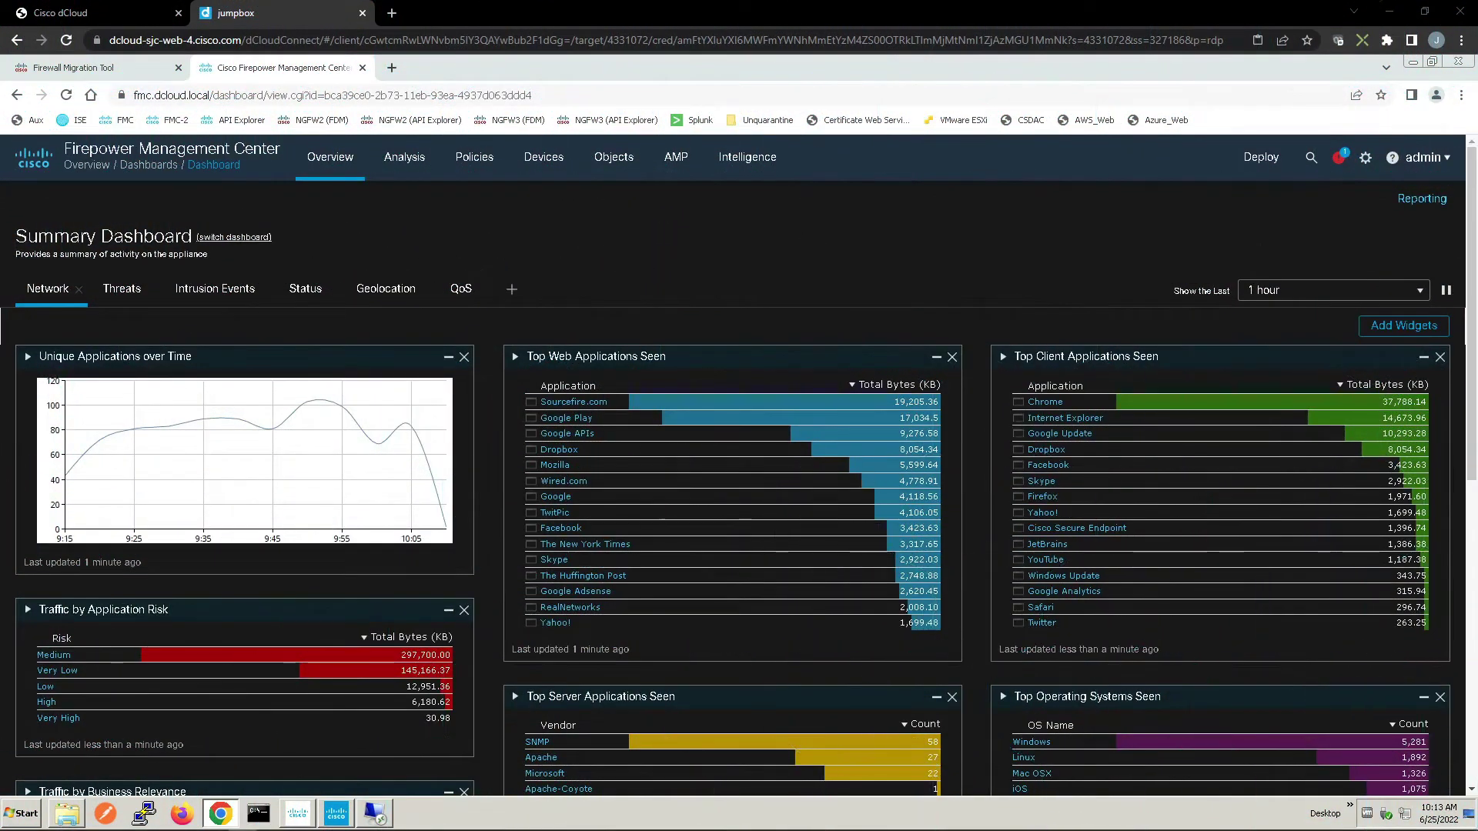
- Open the access control policy Base_Policy for editing
mouse_move(490, 190)
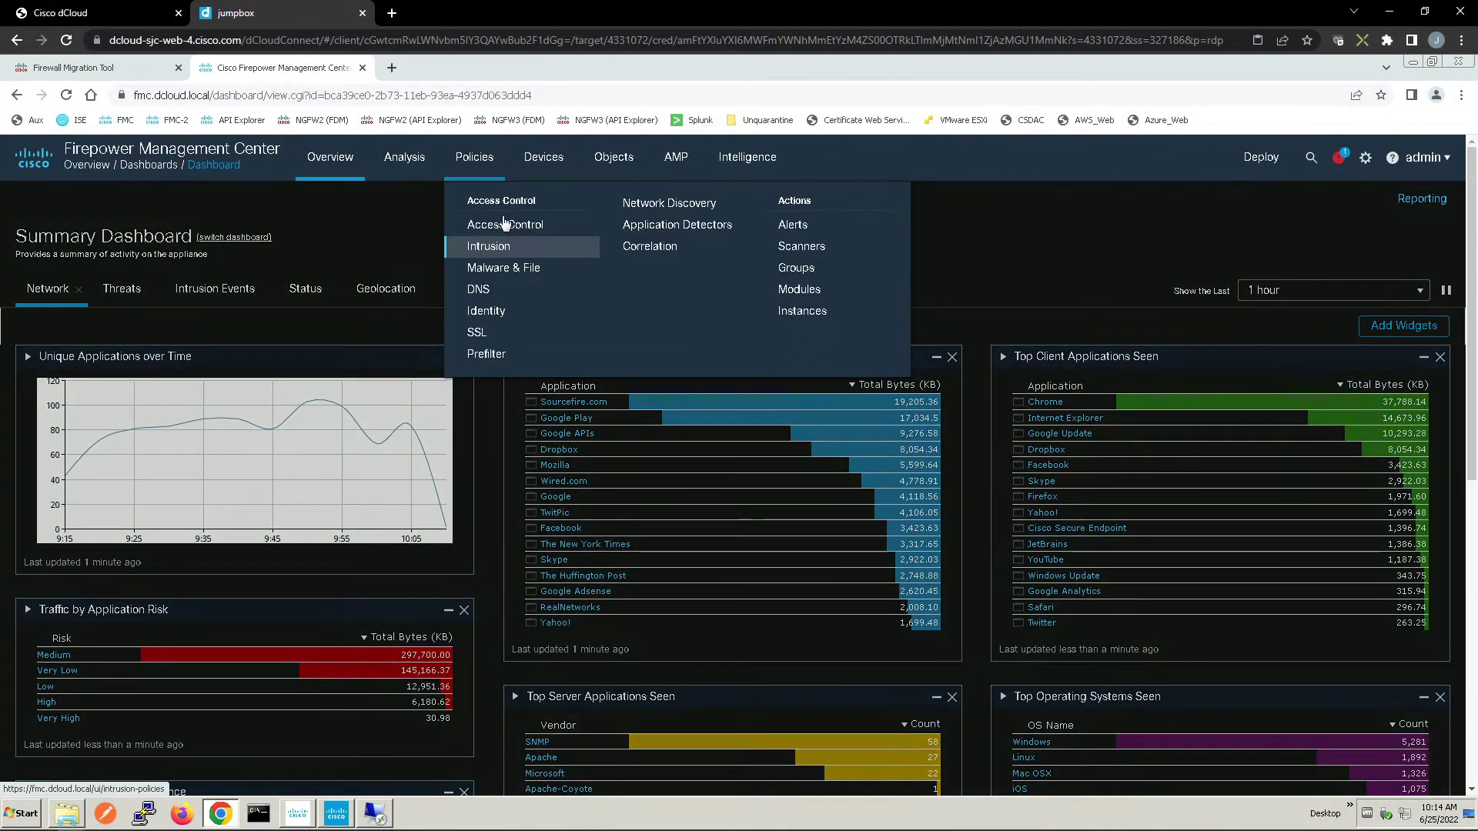
left_click(504, 224)
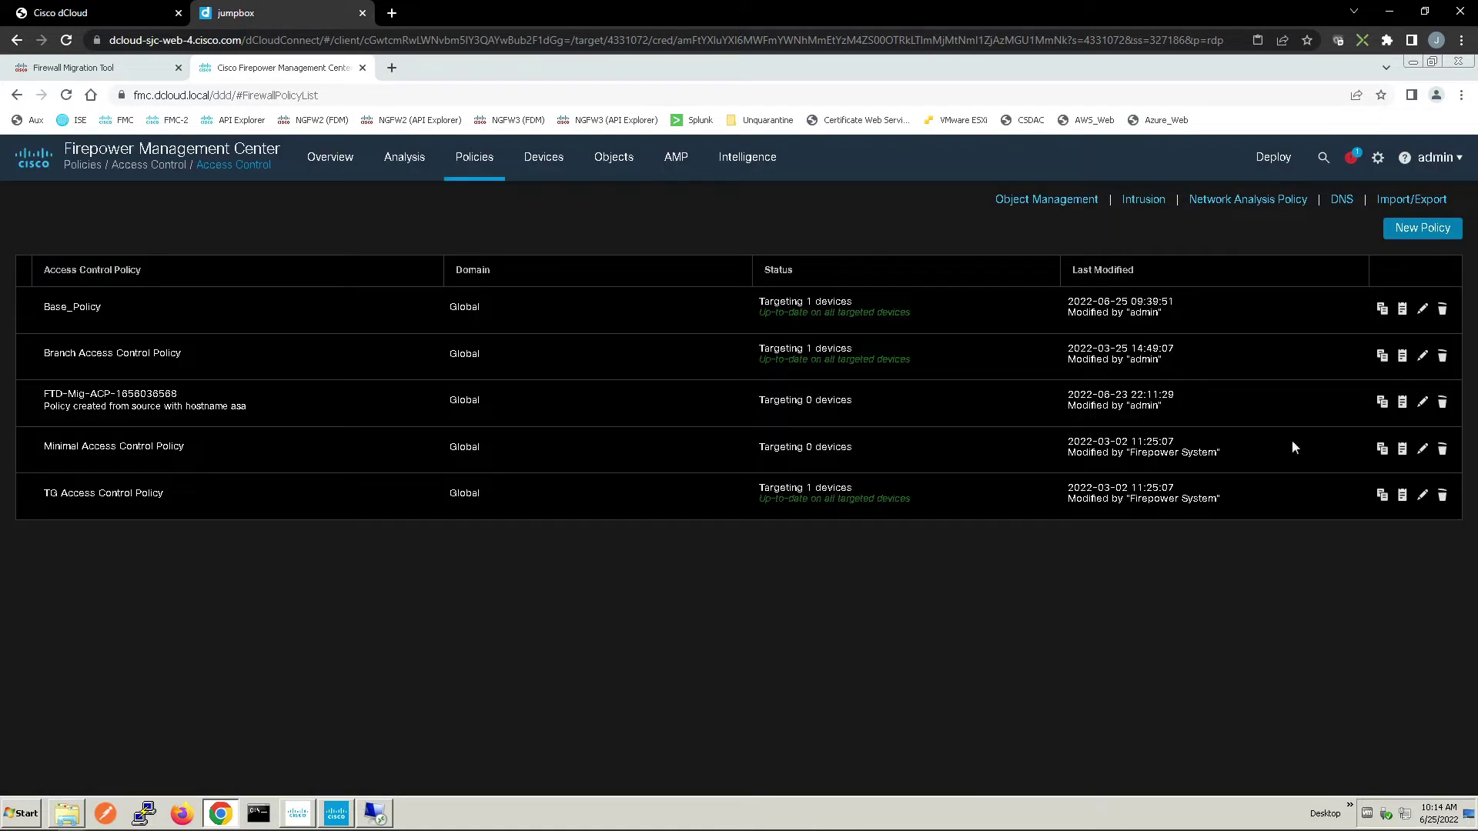
left_click(1422, 309)
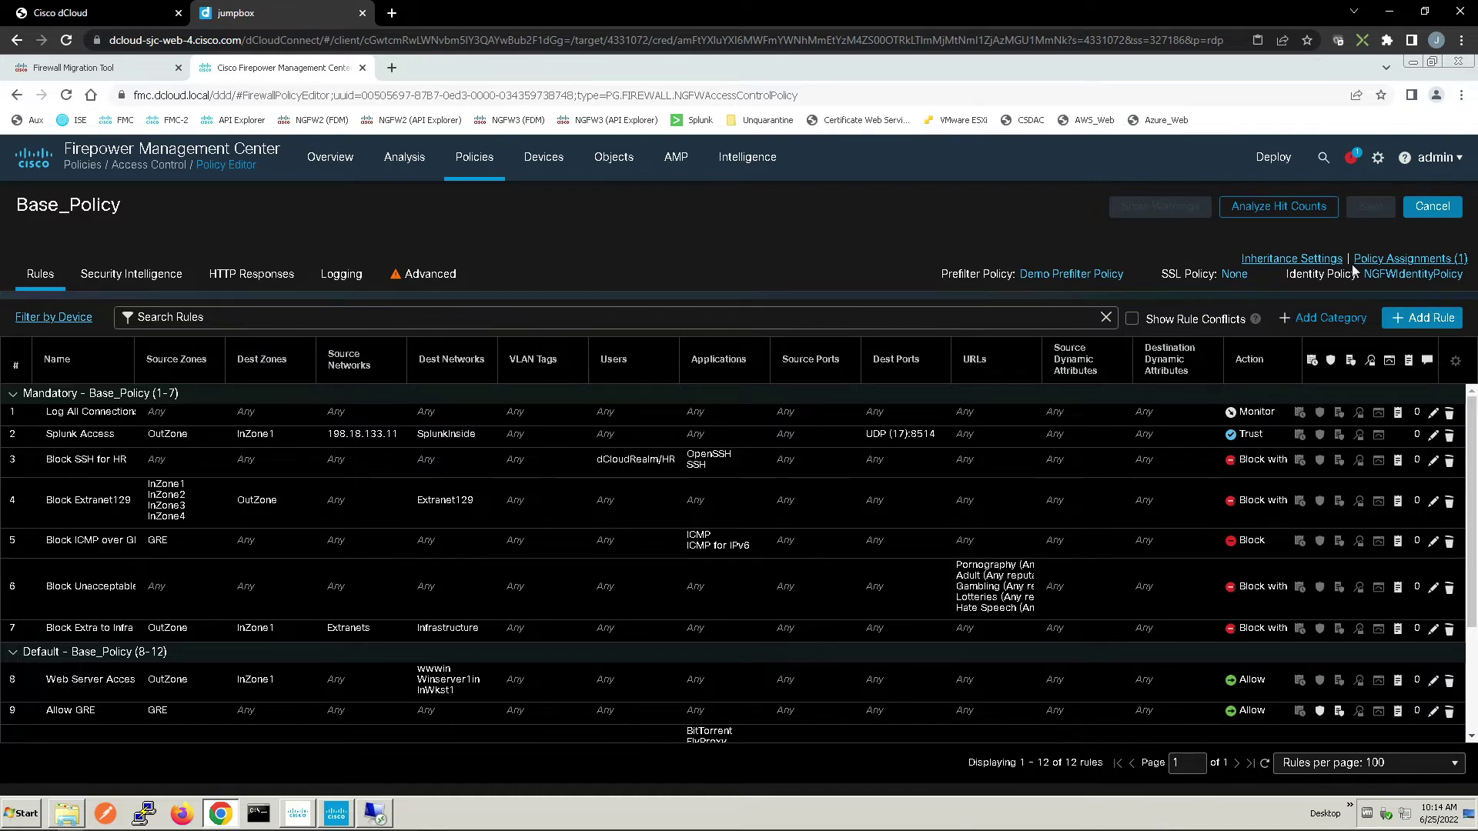
- Check which identity policies can be assigned to Base_Policy, and leave the assignment without changing it
left_click(1400, 275)
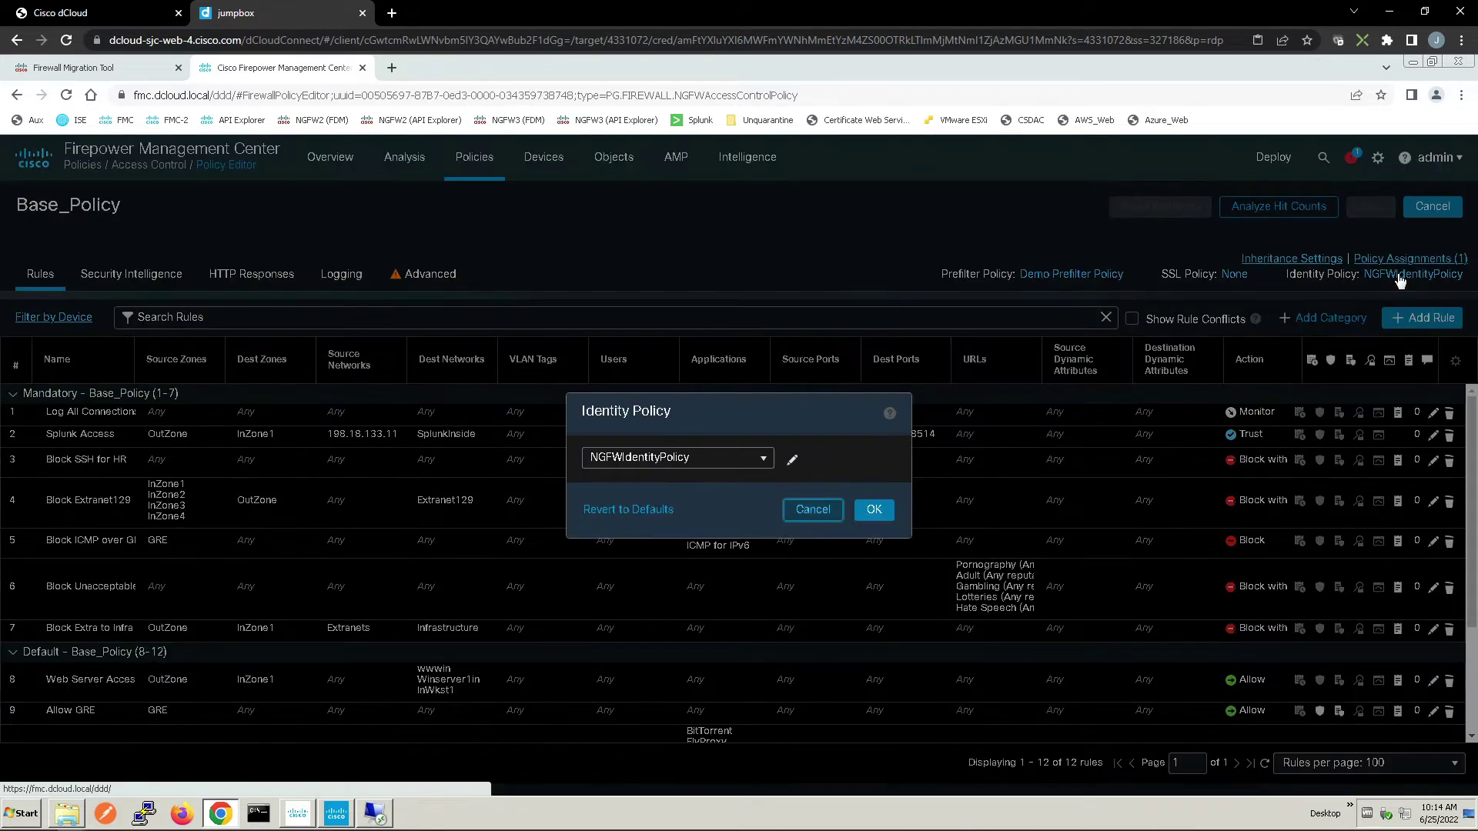
left_click(765, 460)
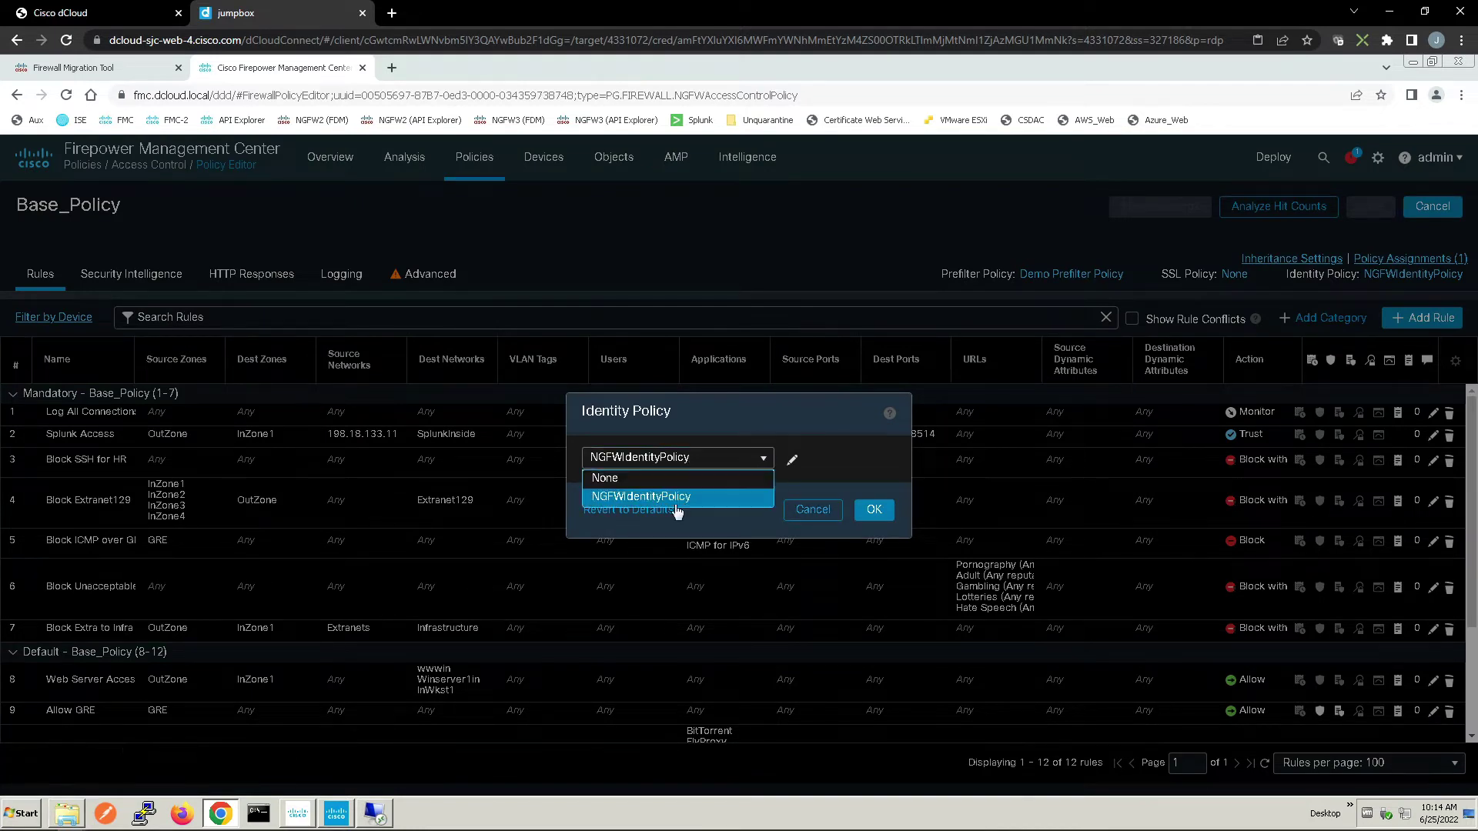
left_click(801, 518)
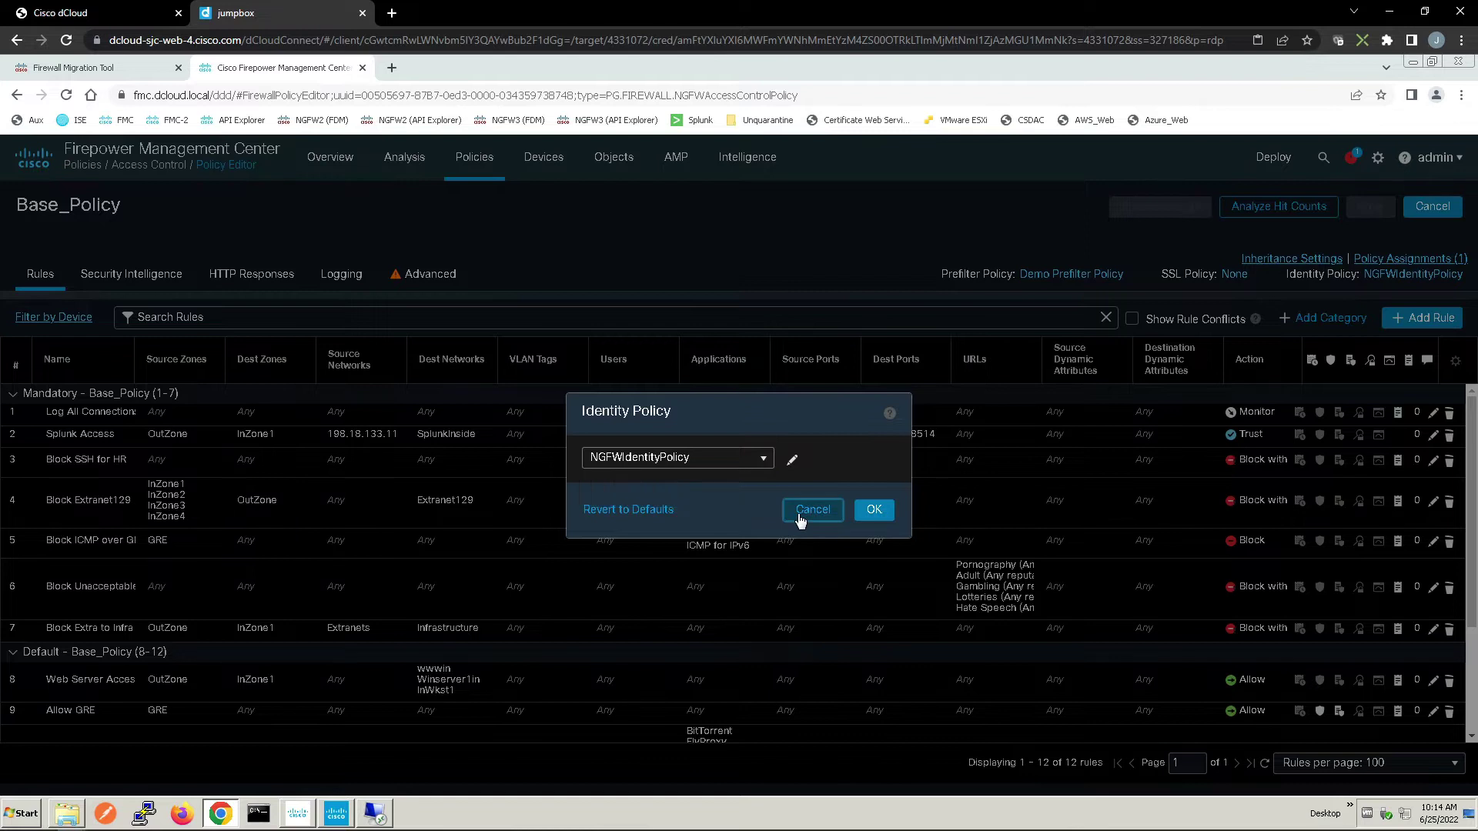
left_click(798, 515)
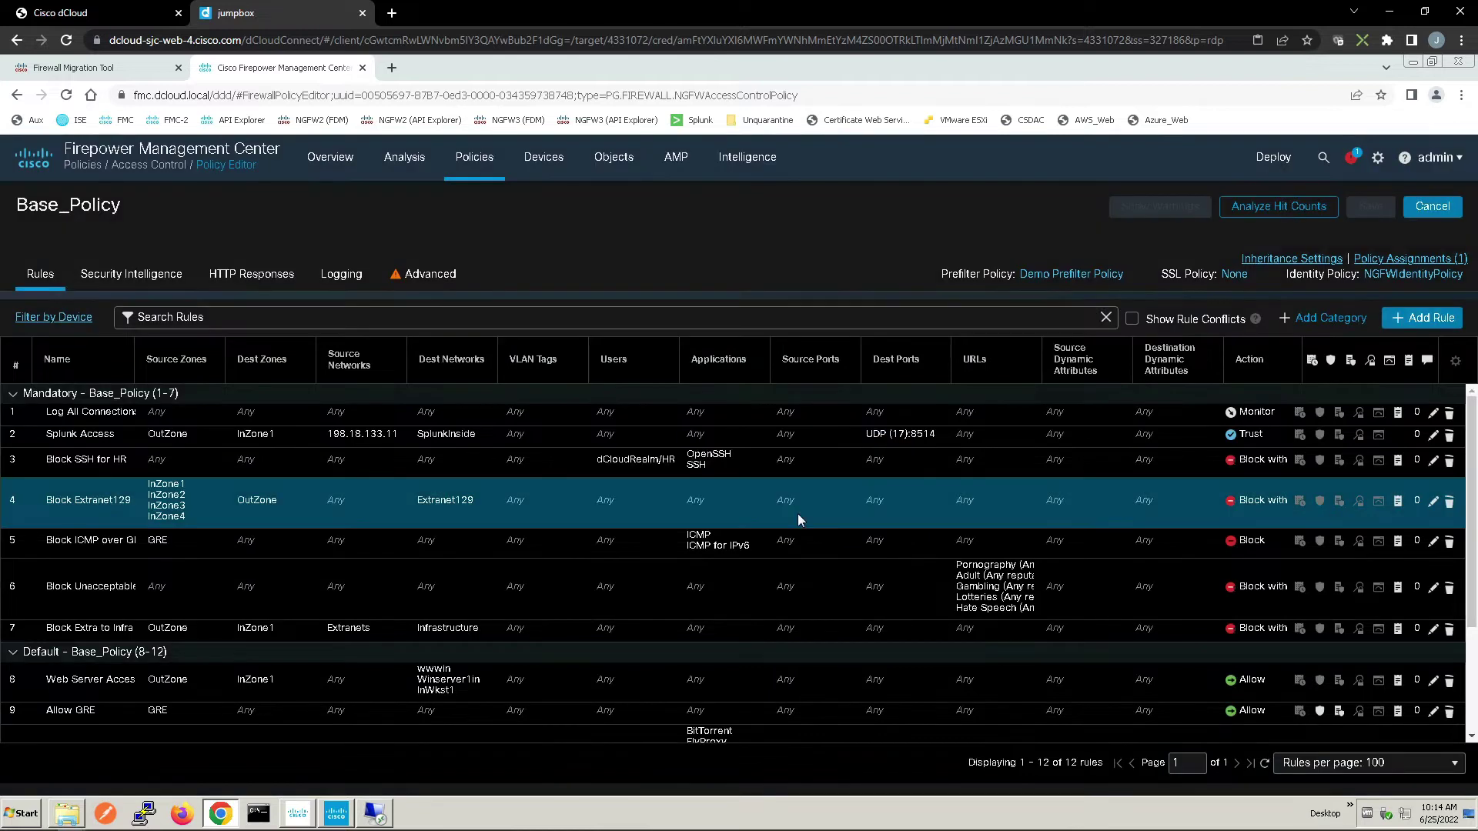
- Start a new access control rule named Block Kali Subnet with the action Block
left_click(1416, 322)
left_click(339, 293)
type("Block Kali Subnet")
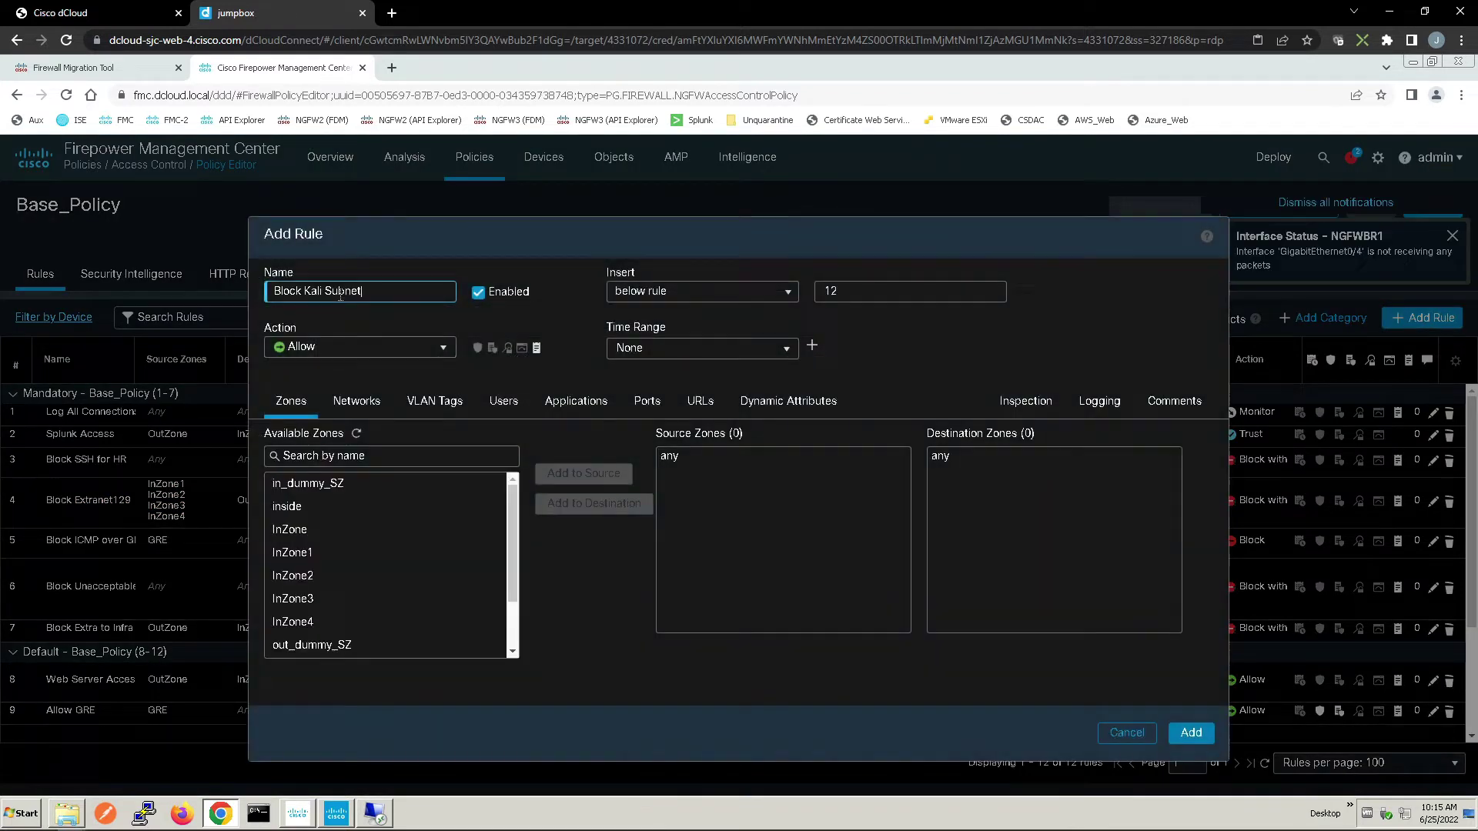
left_click(363, 347)
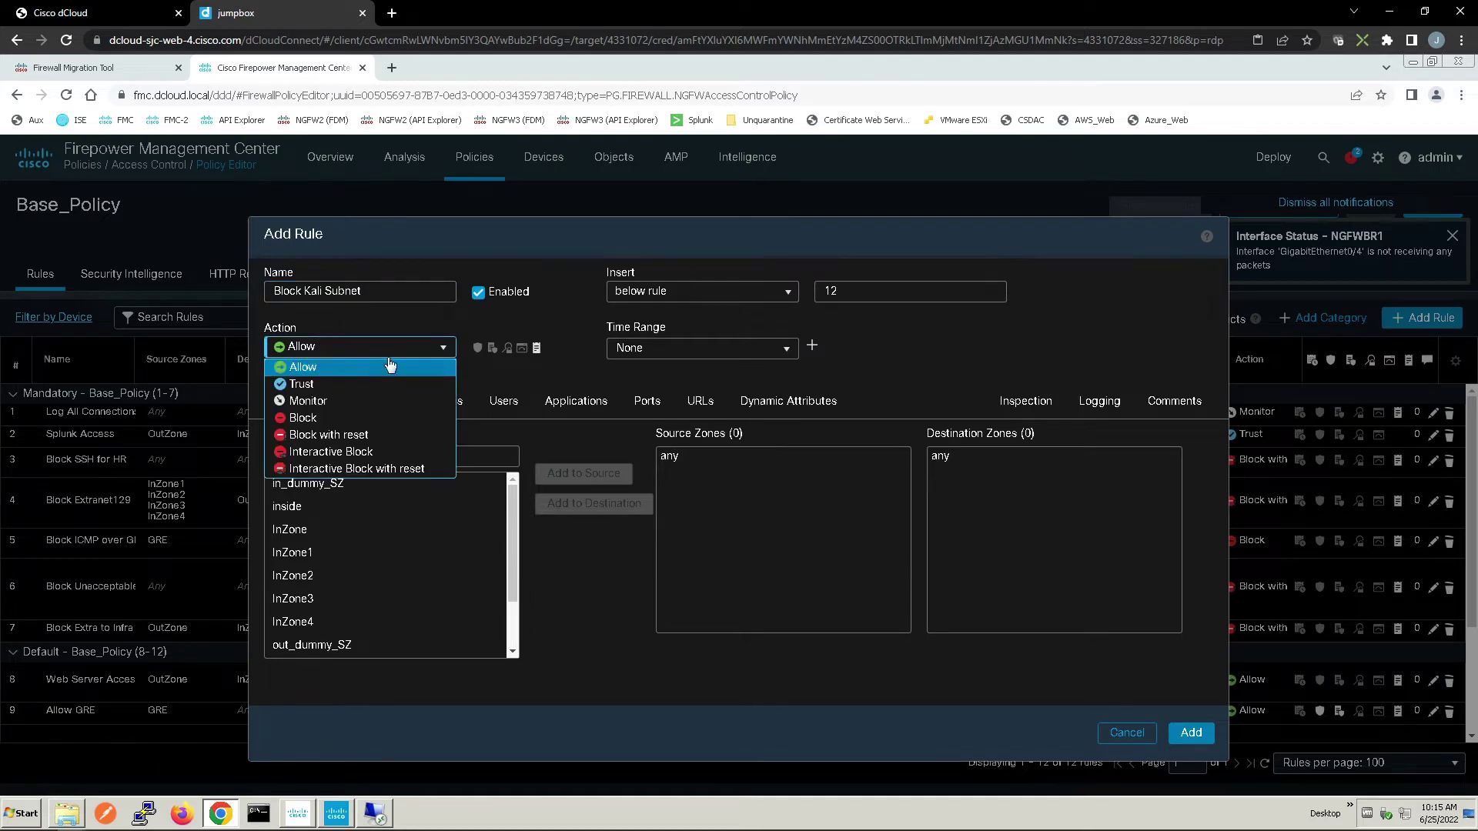
left_click(333, 419)
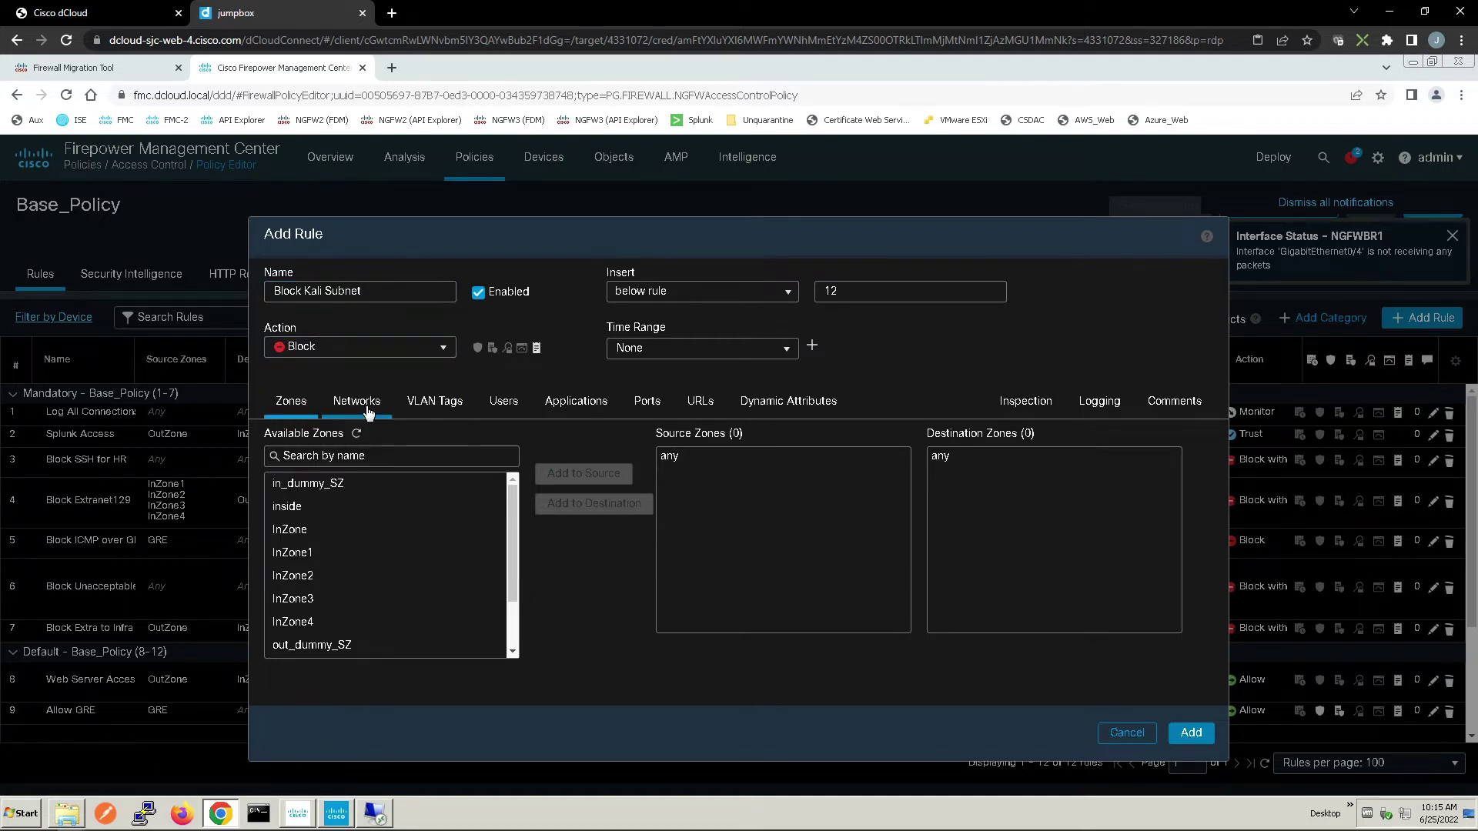
- Set Workload1_Subnet as the rule's destination network and enable logging at the beginning of connection
left_click(366, 406)
left_click(395, 459)
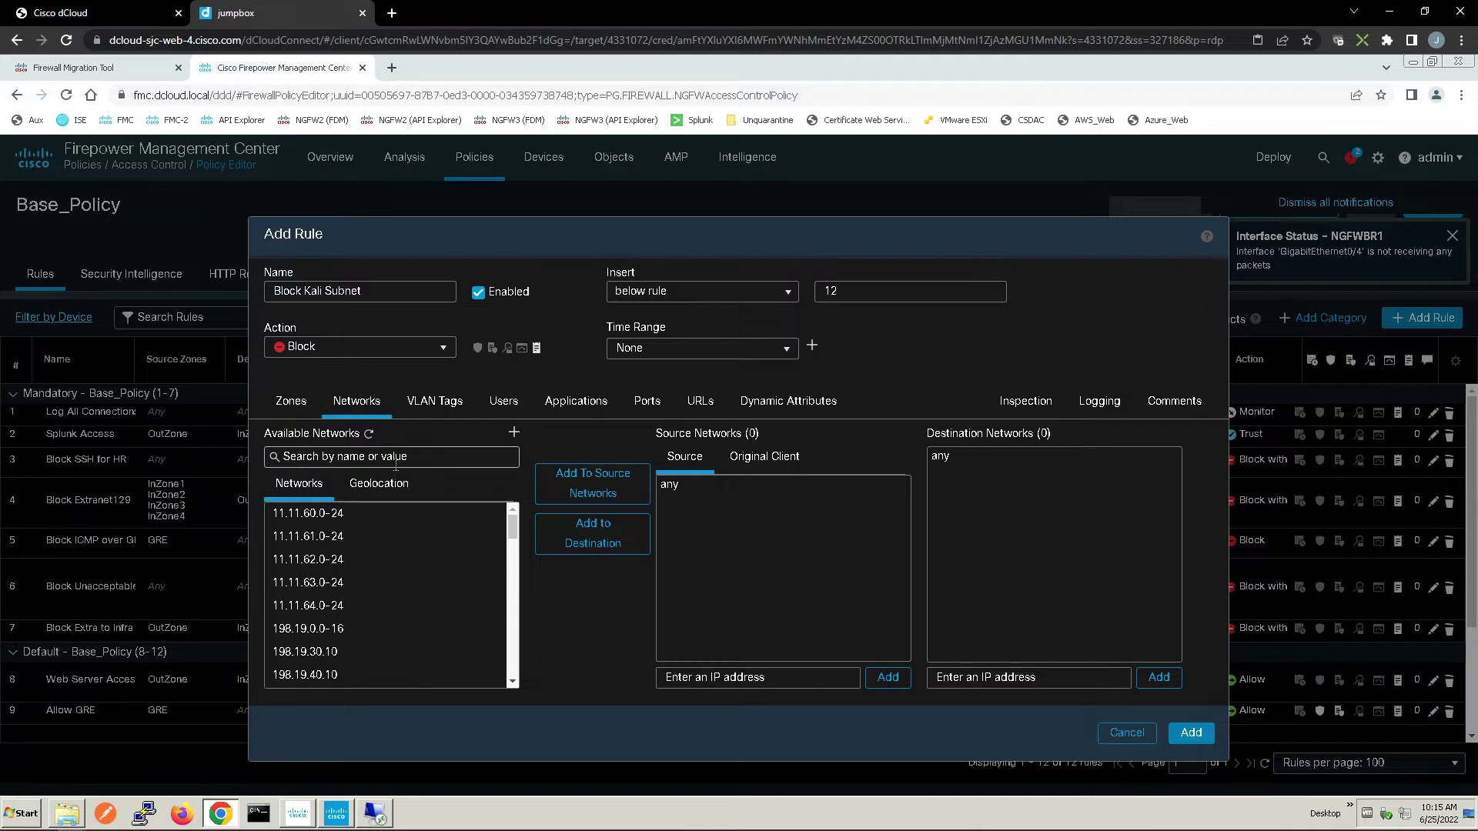
type("work")
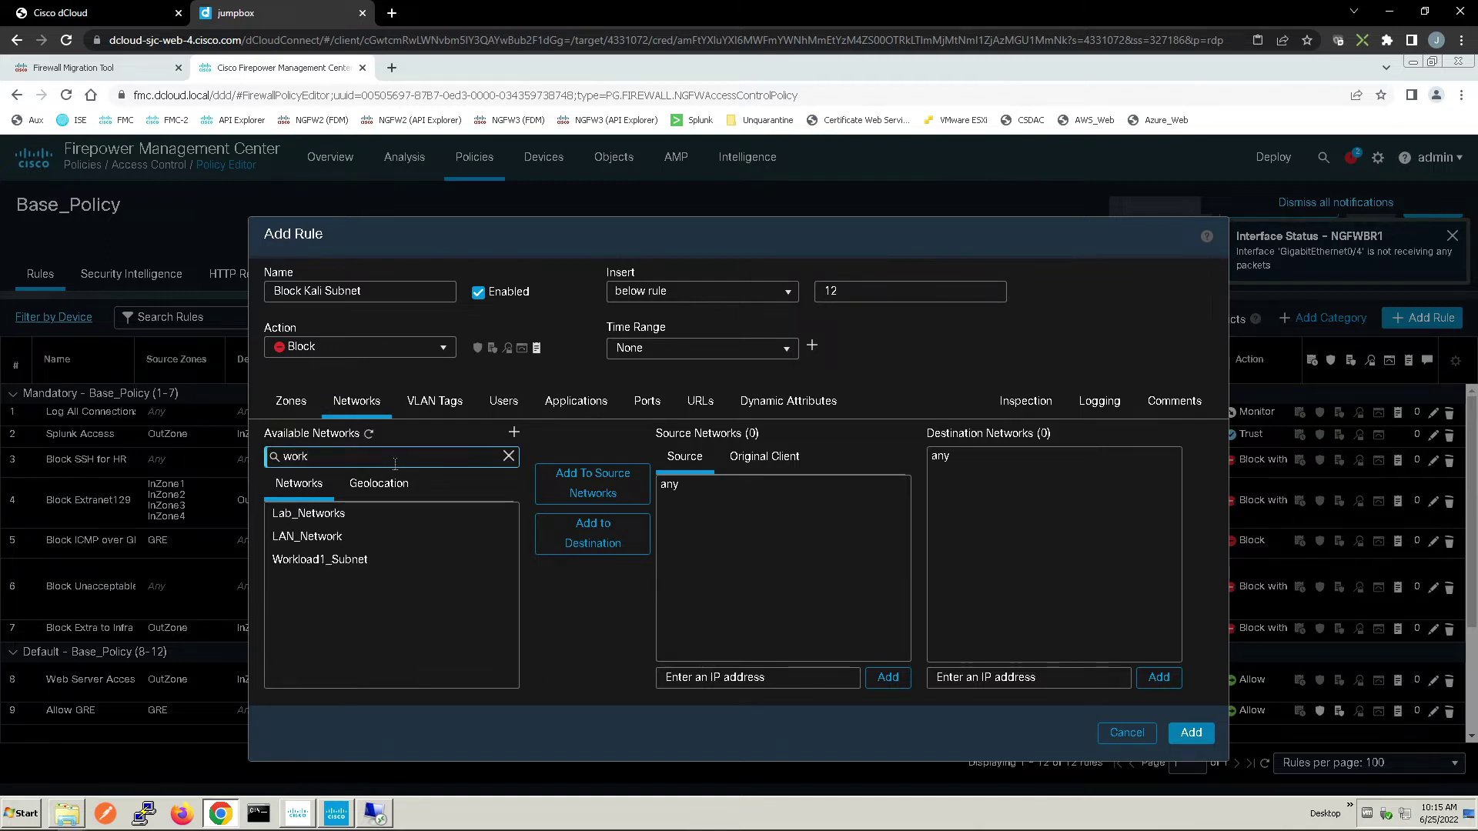
left_click(350, 568)
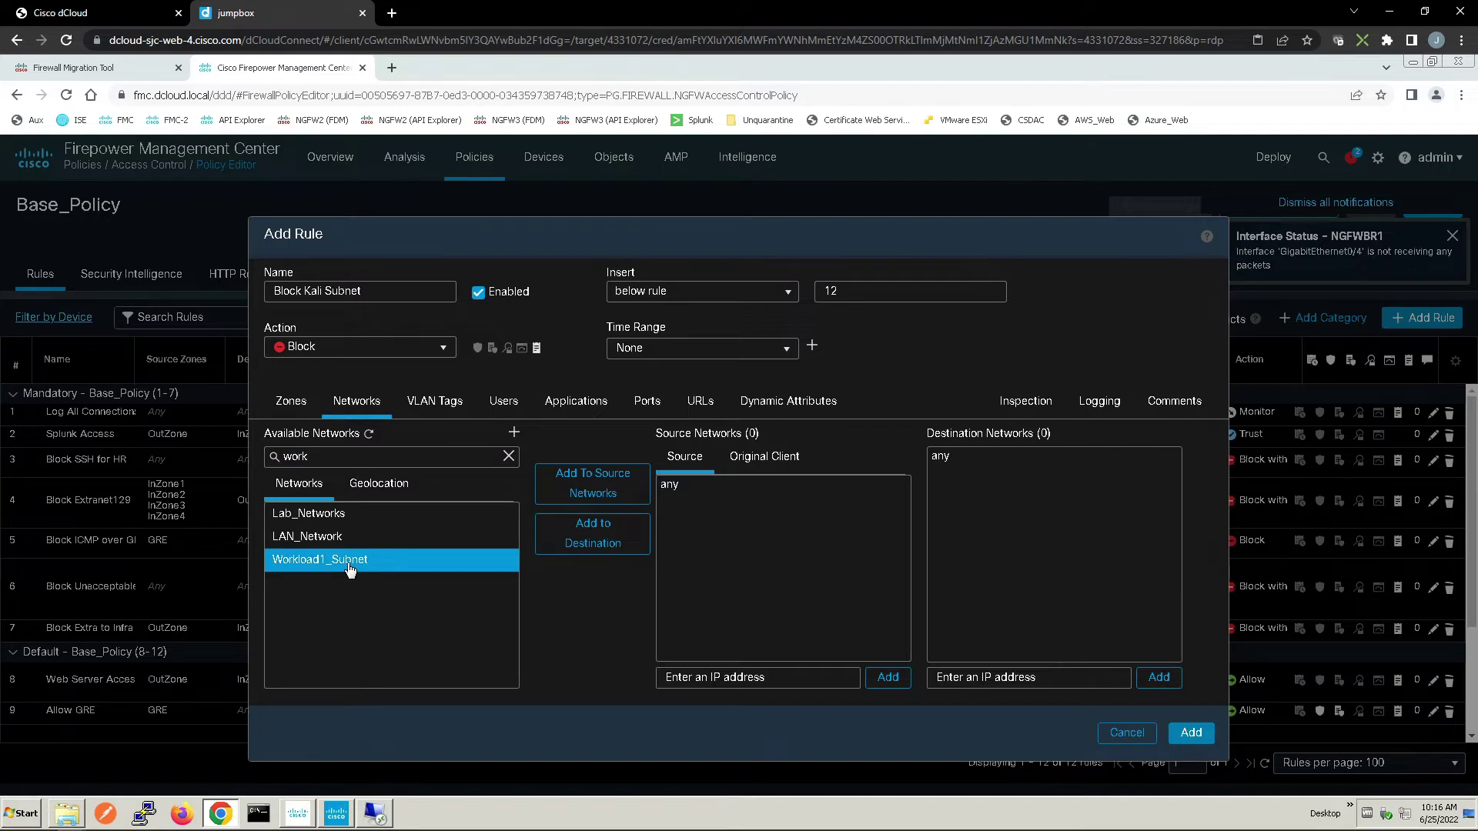
left_click(589, 532)
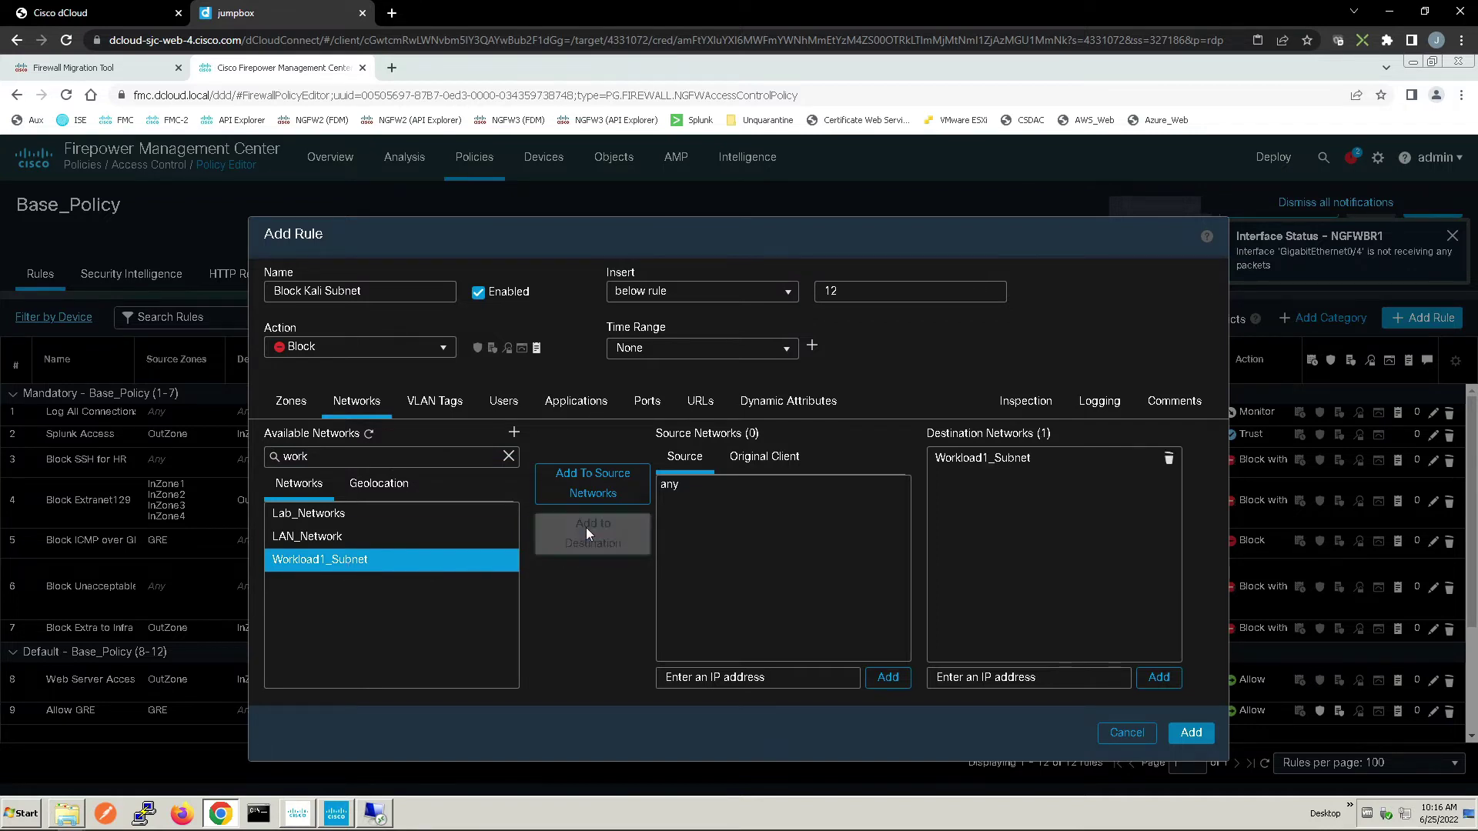
left_click(1097, 401)
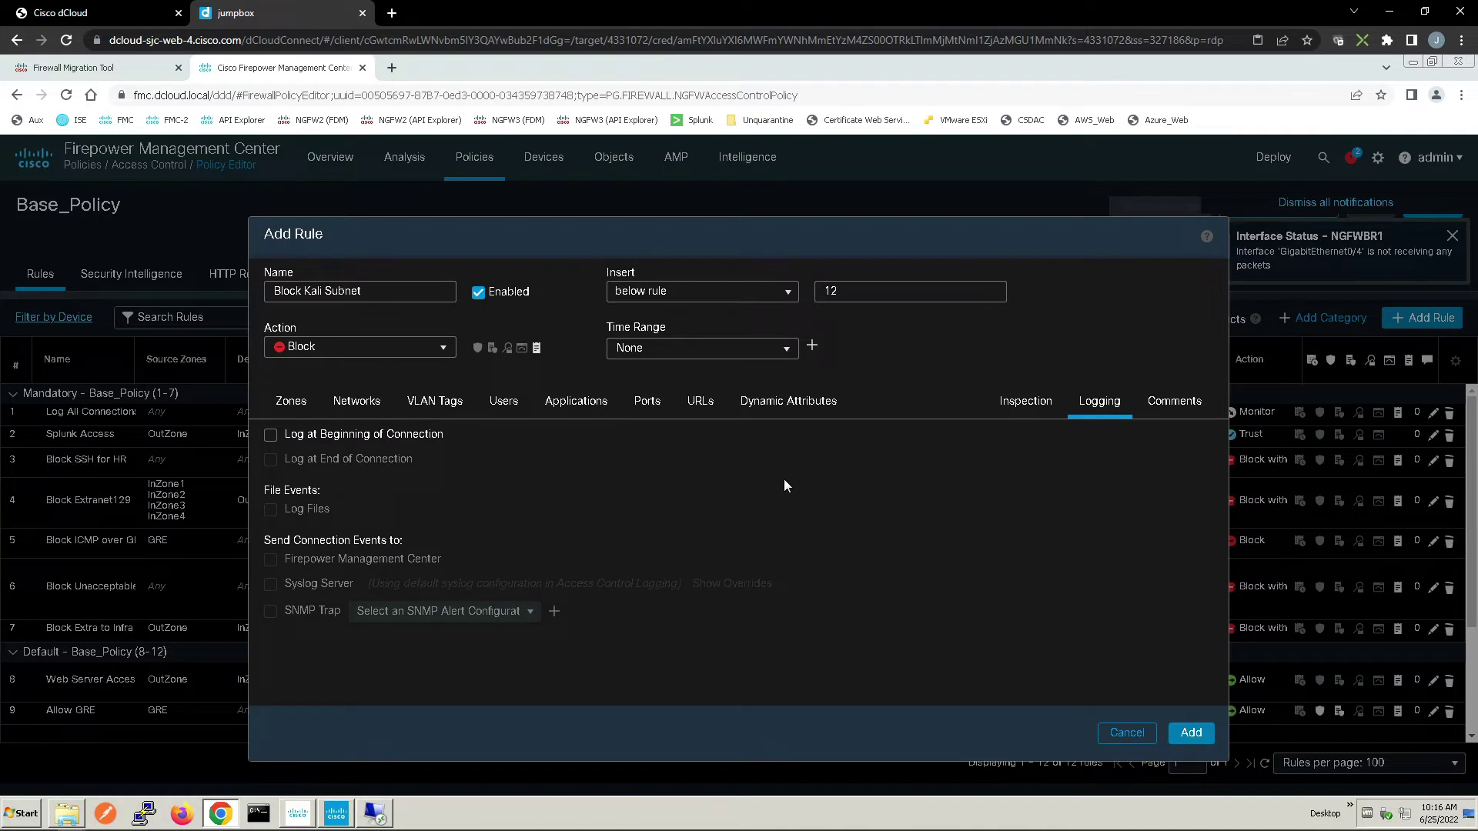
left_click(271, 439)
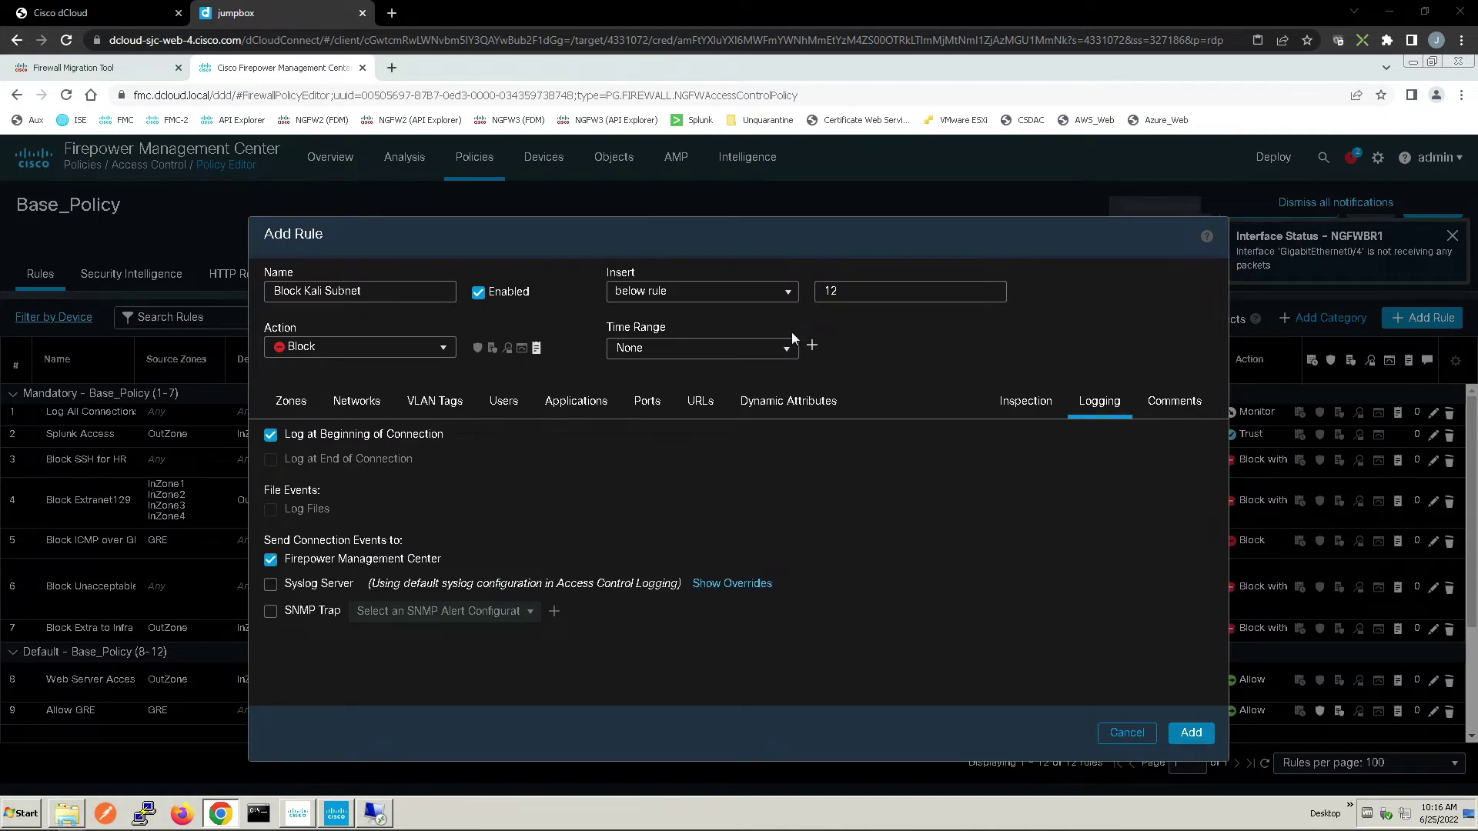
- Position the Block Kali Subnet rule above rule 1 and add it to the policy
left_click(779, 296)
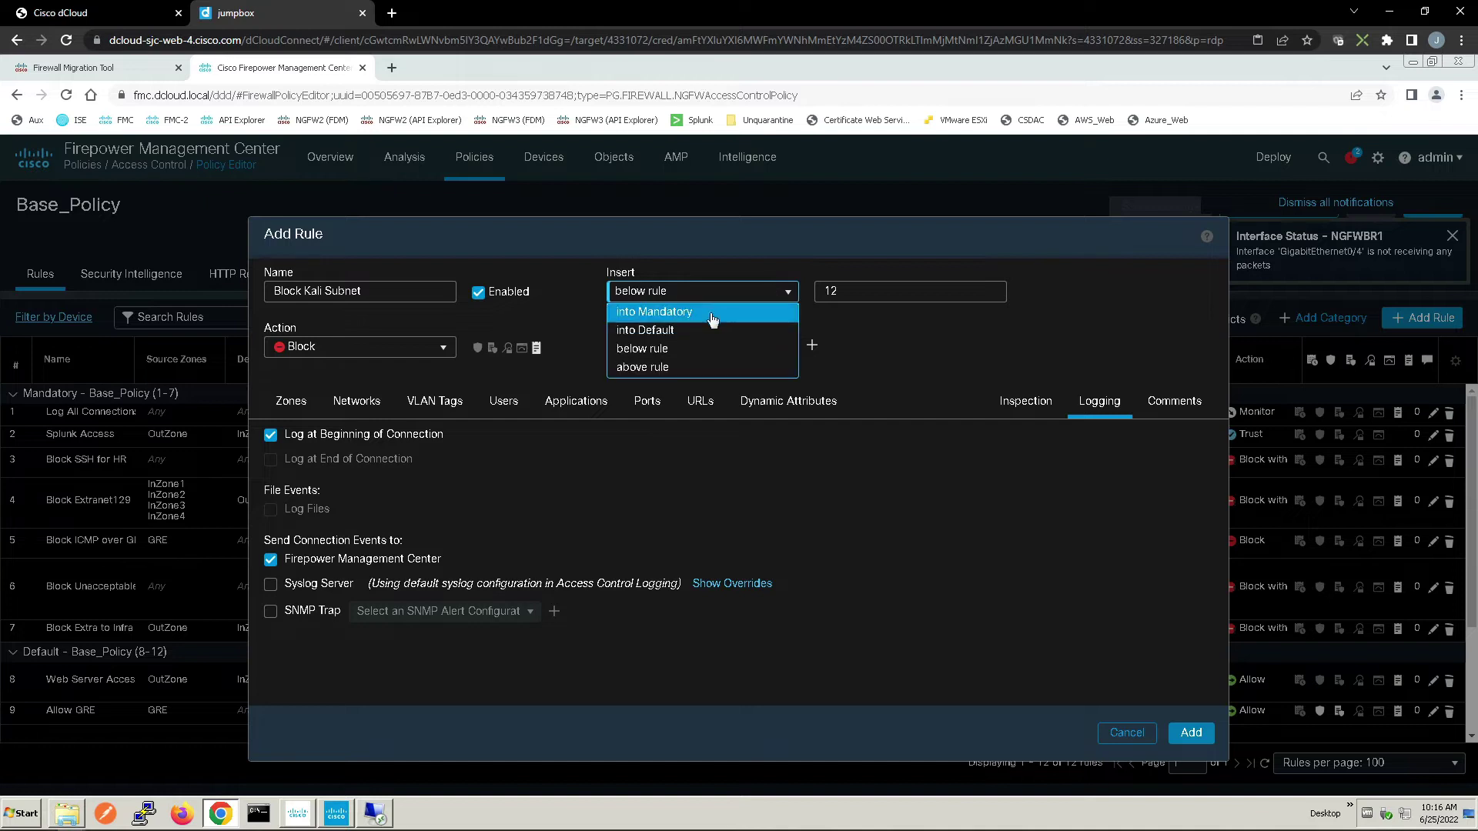
left_click(646, 367)
left_click(864, 291)
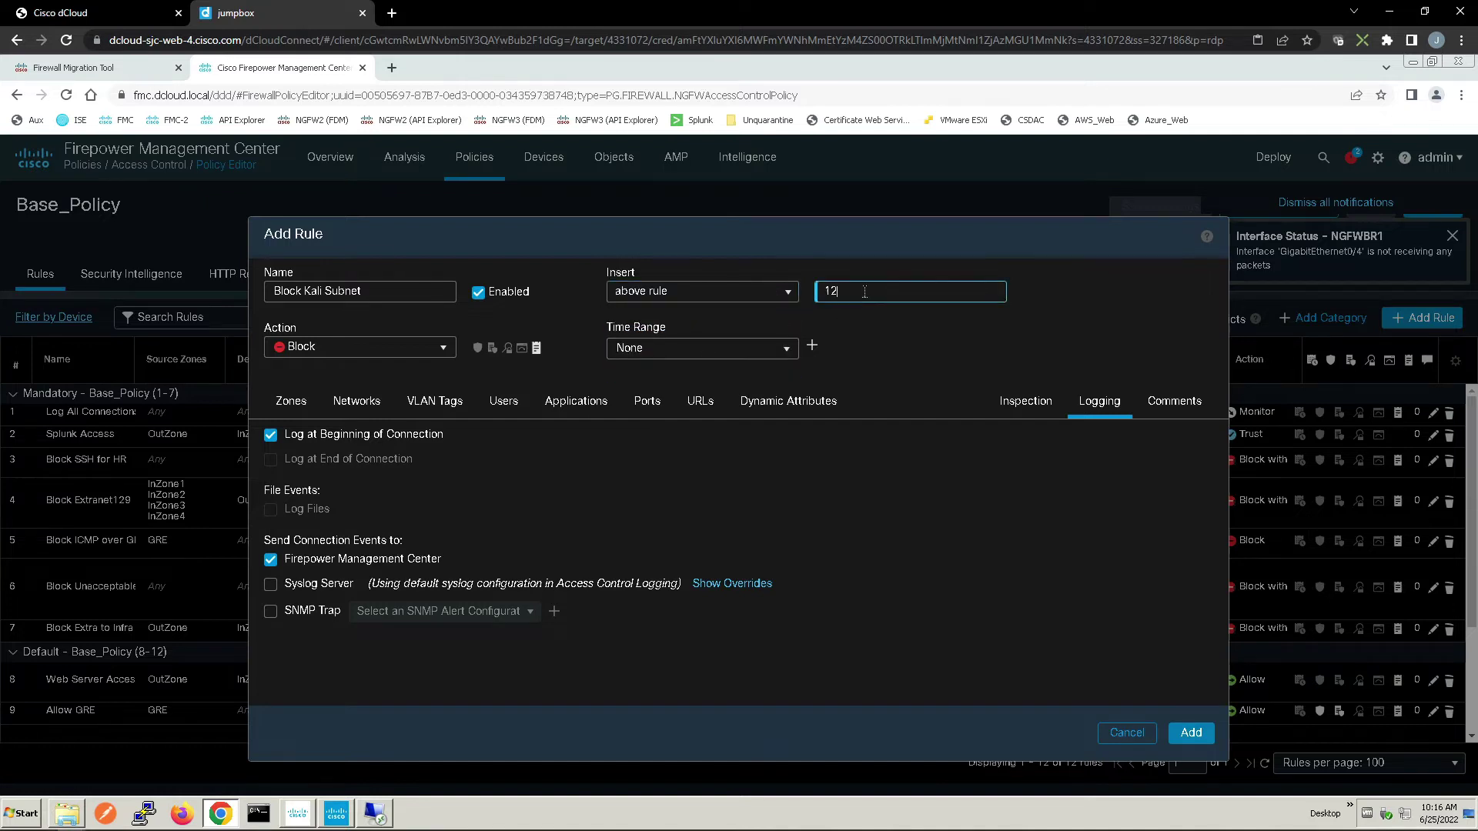
left_click(1186, 735)
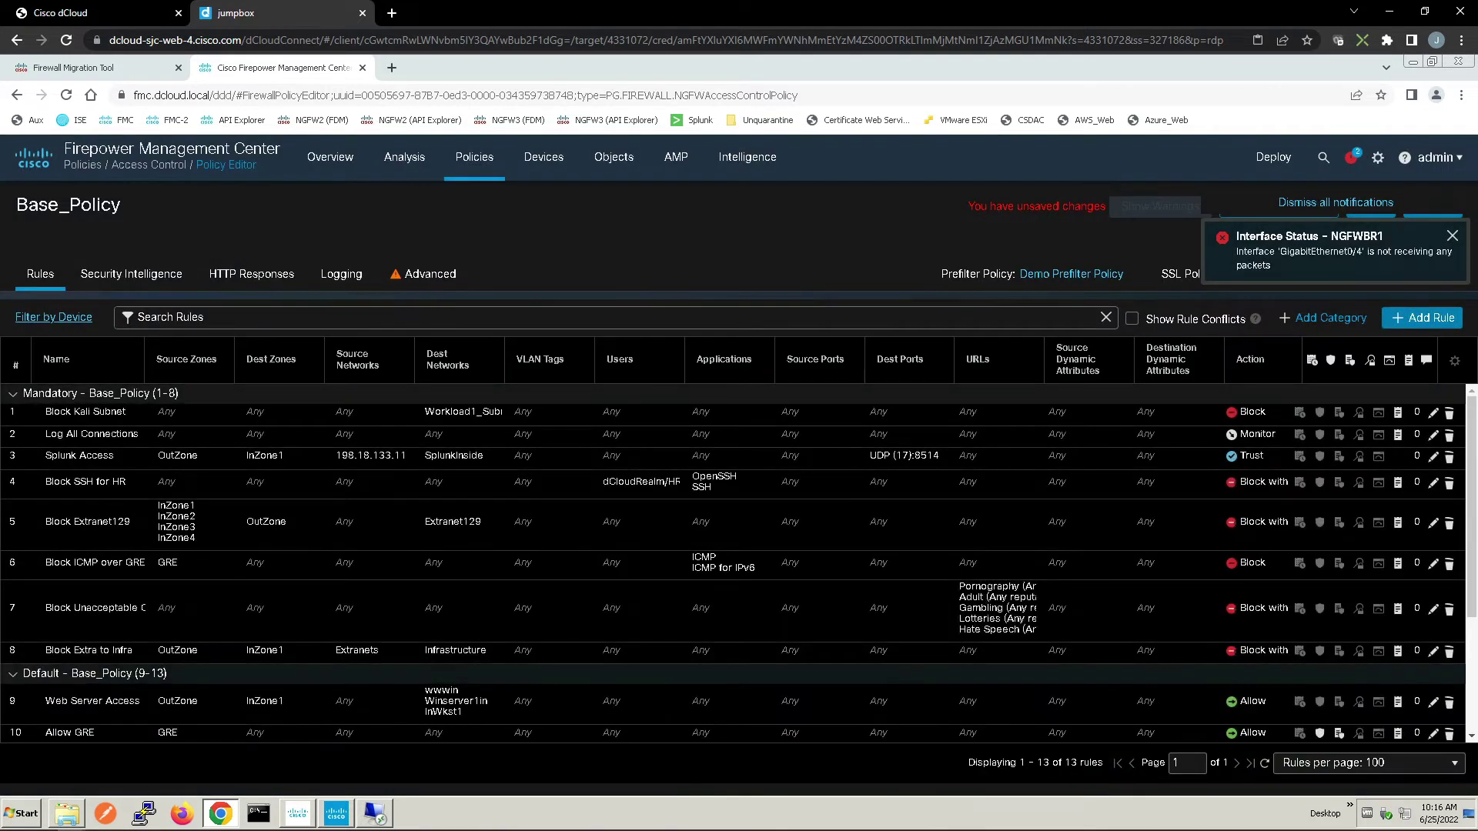
- Start another rule named Permit Workload1 and add the Employees security group tag as a source dynamic attribute
left_click(1420, 319)
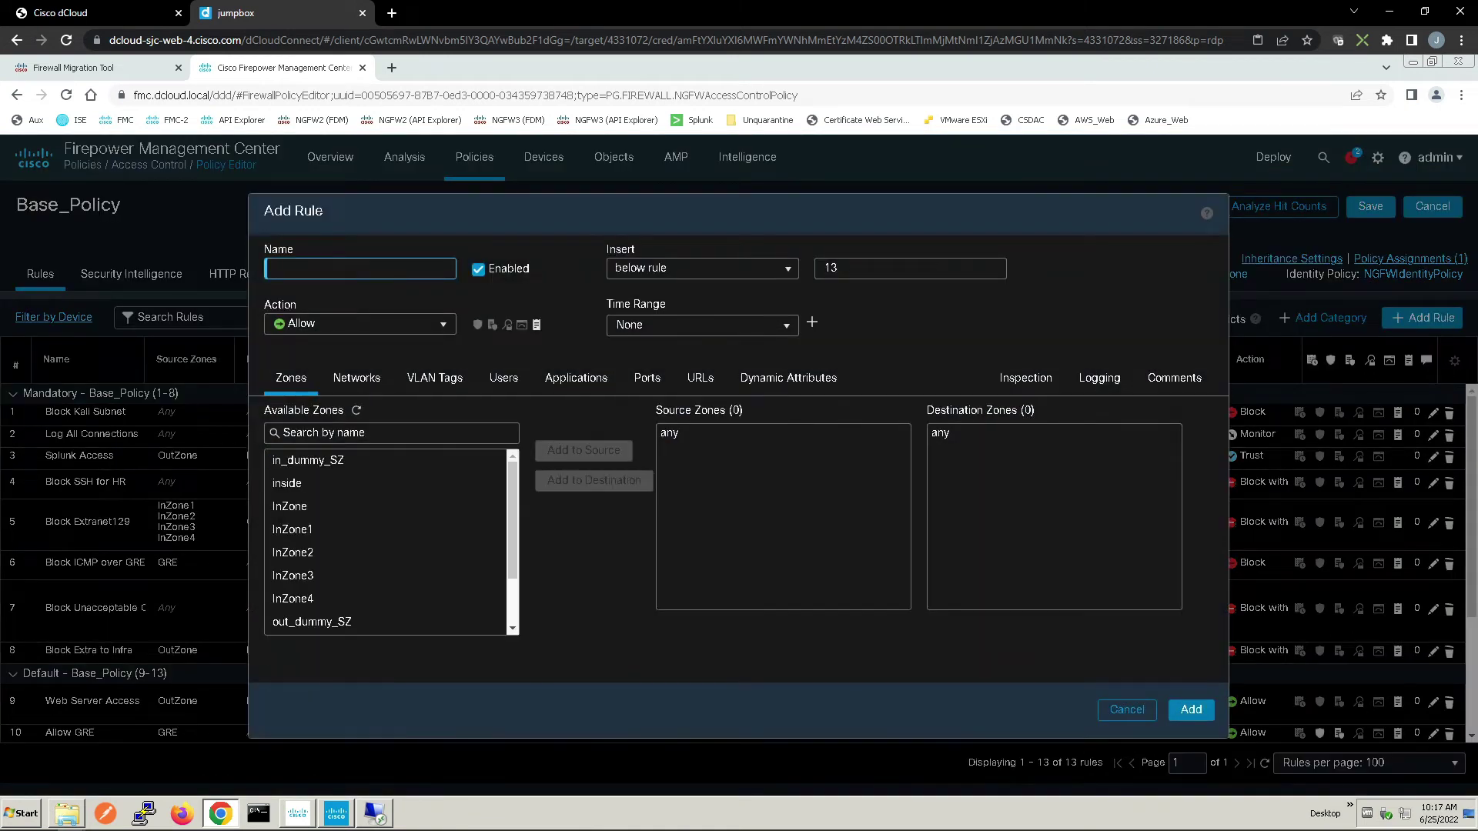
type("Permit Workload1")
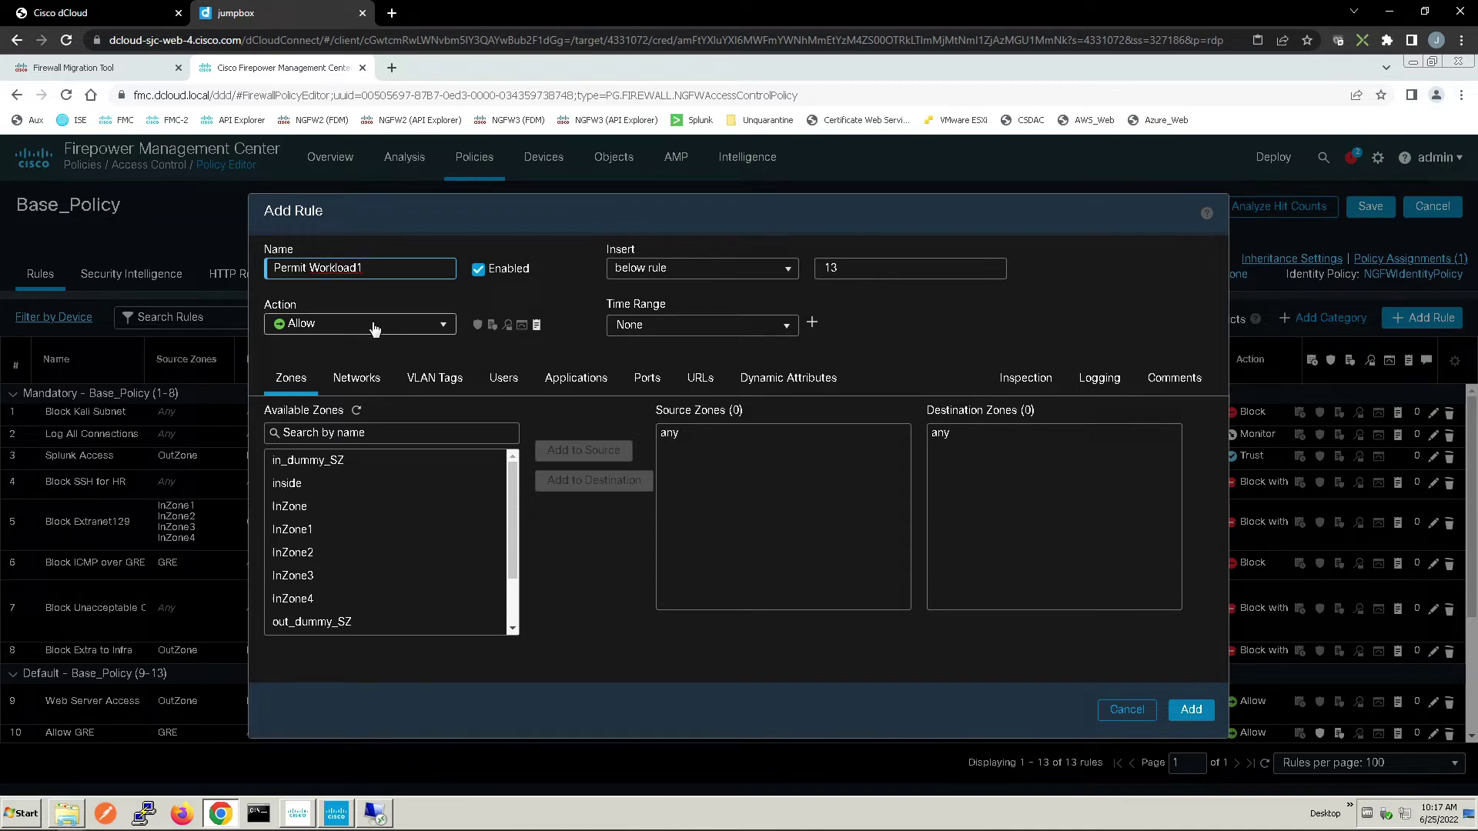
left_click(771, 382)
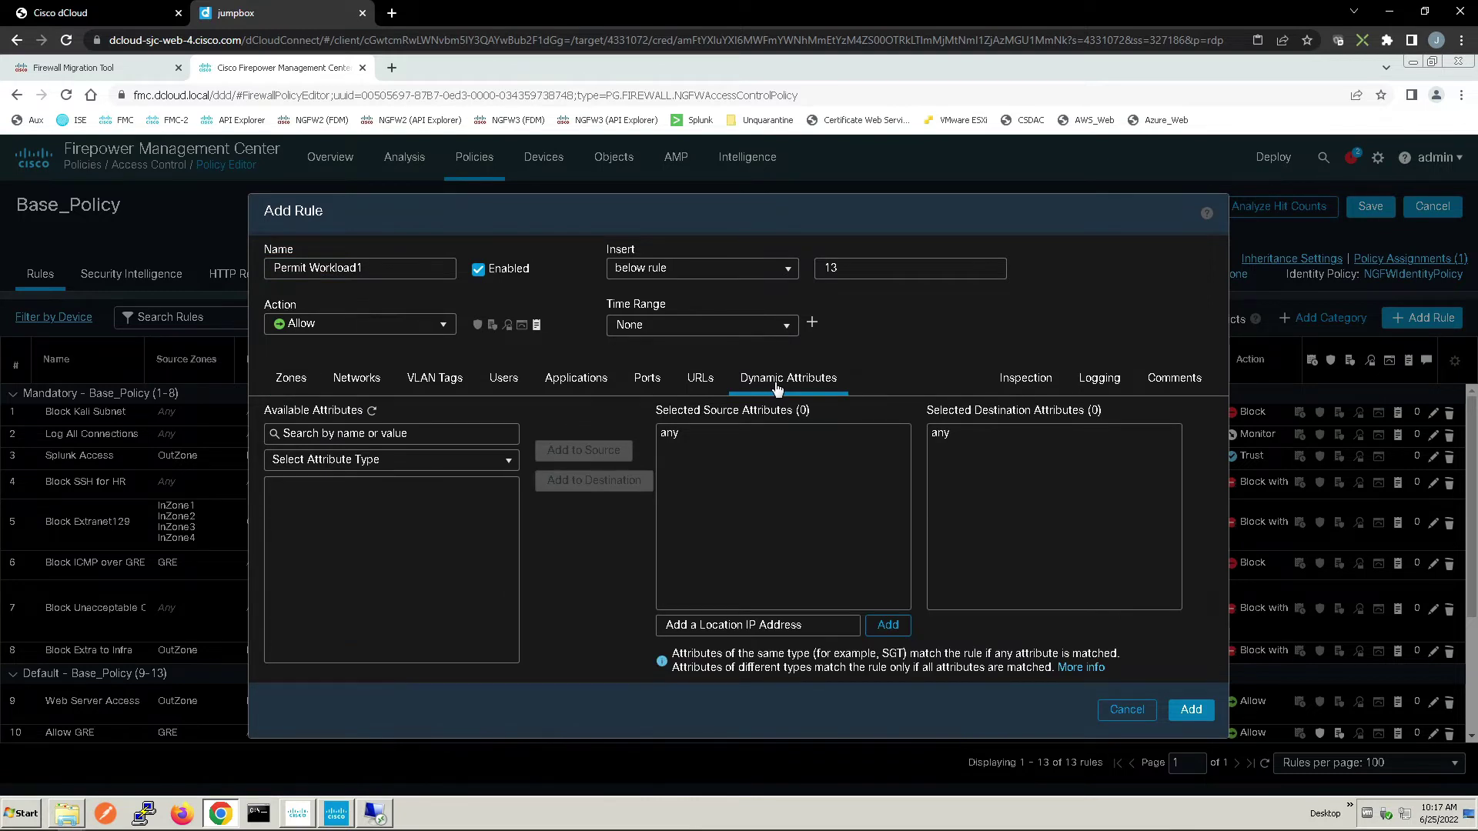
left_click(508, 462)
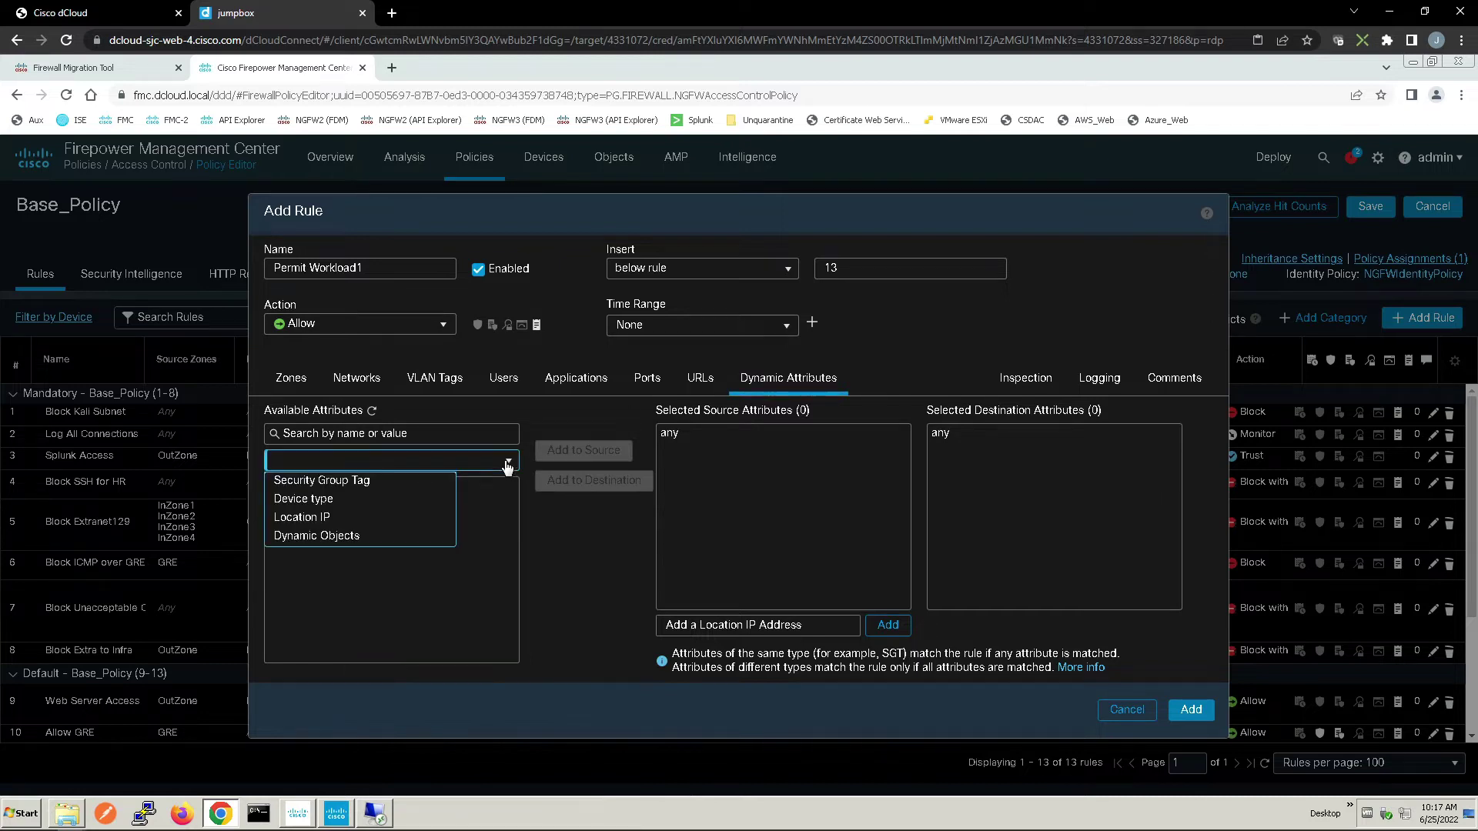
left_click(333, 484)
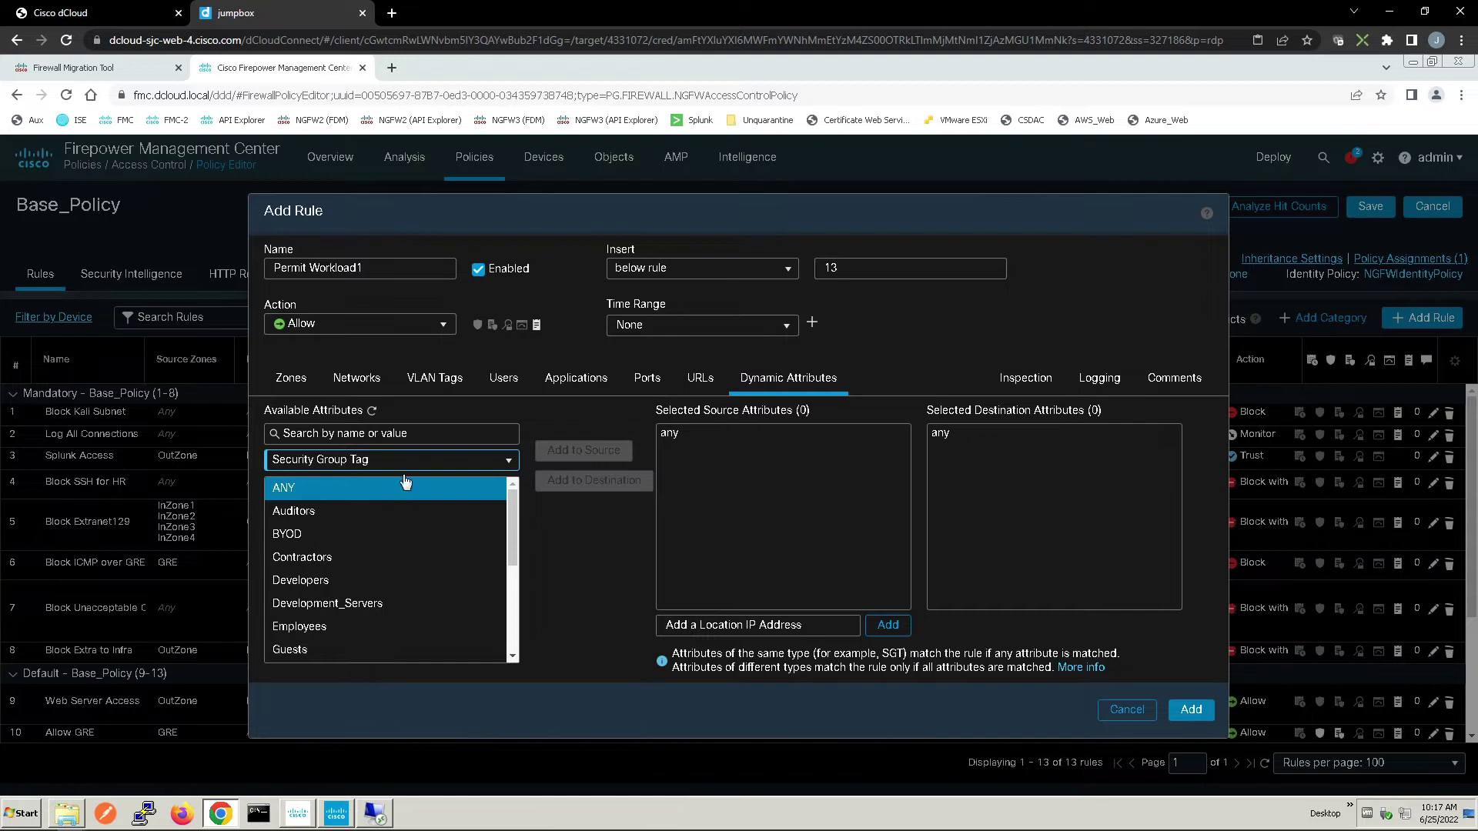
left_click(337, 631)
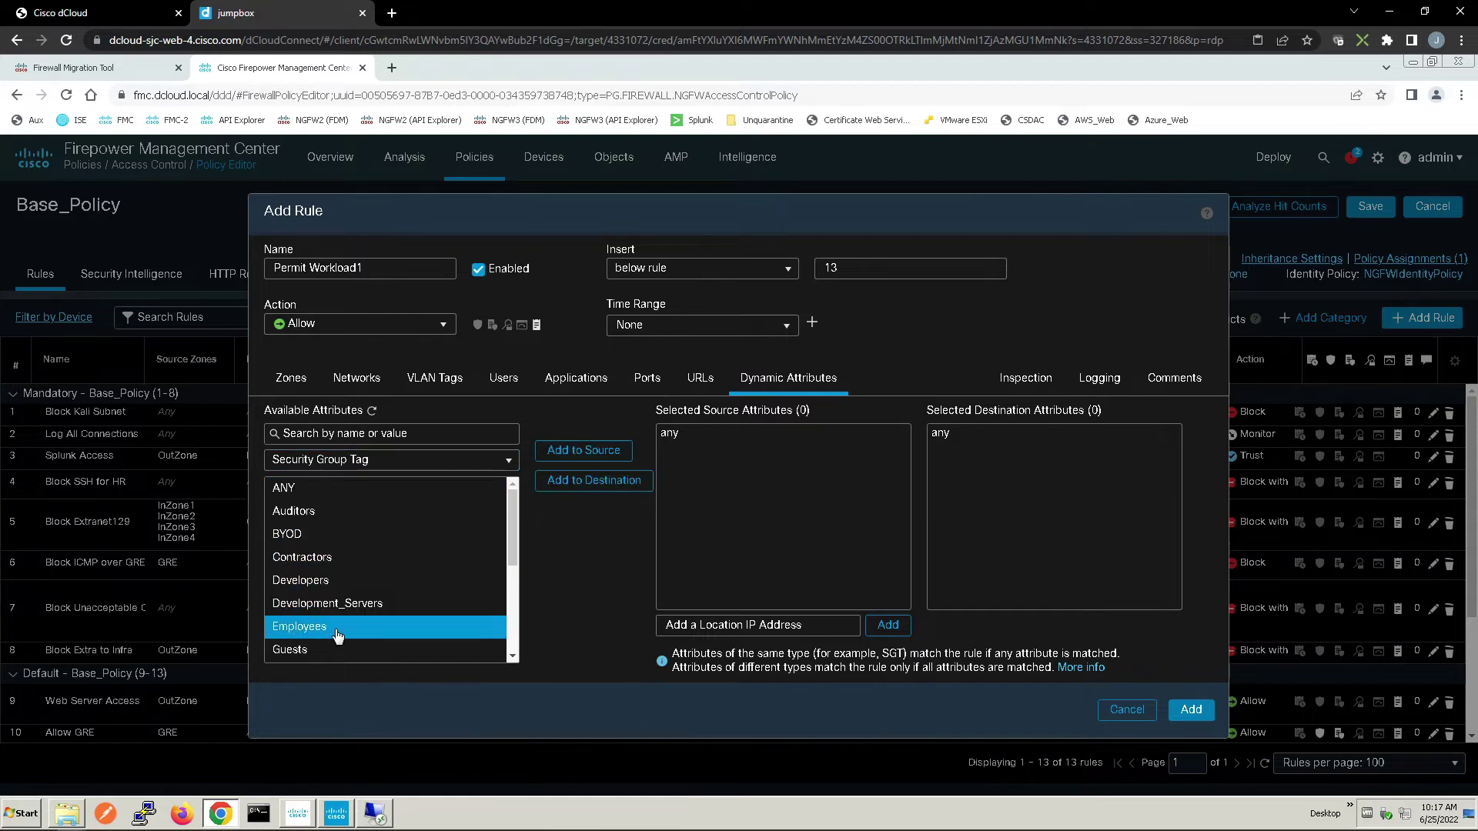
left_click(576, 449)
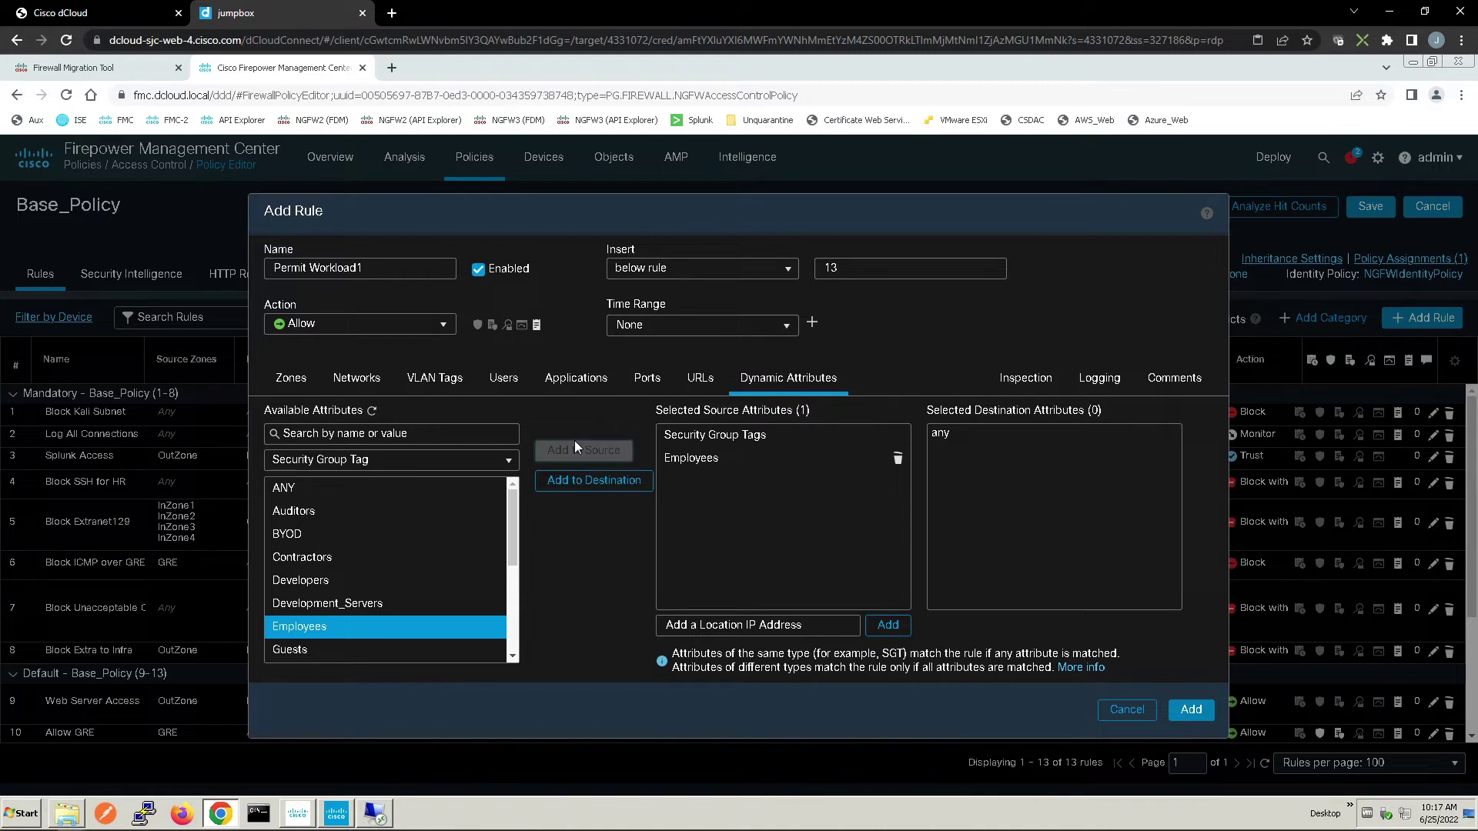
- Add the Workload1 dynamic object as the rule's destination attribute and enable logging at the end of connection
left_click(510, 460)
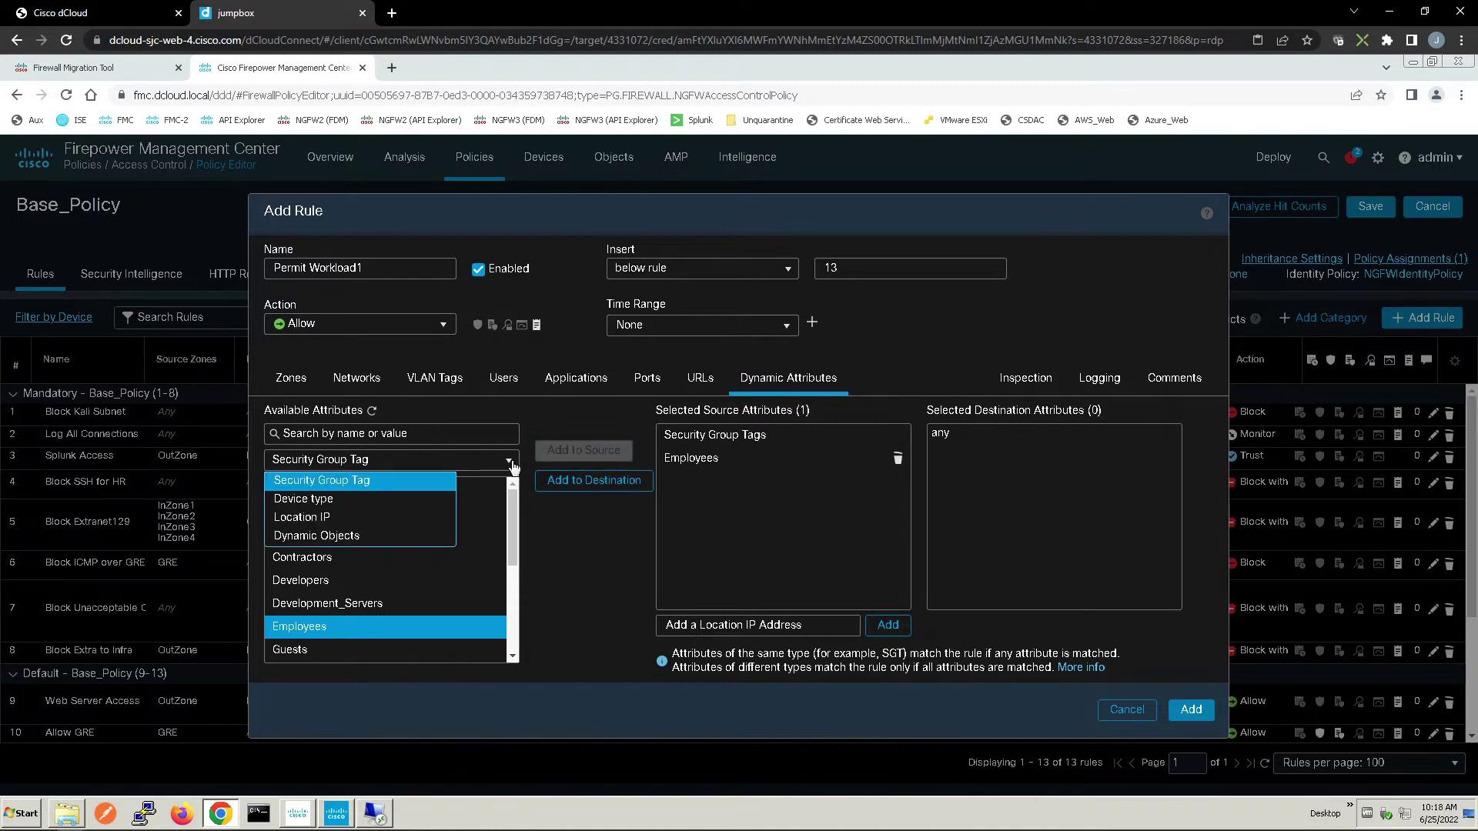
left_click(360, 537)
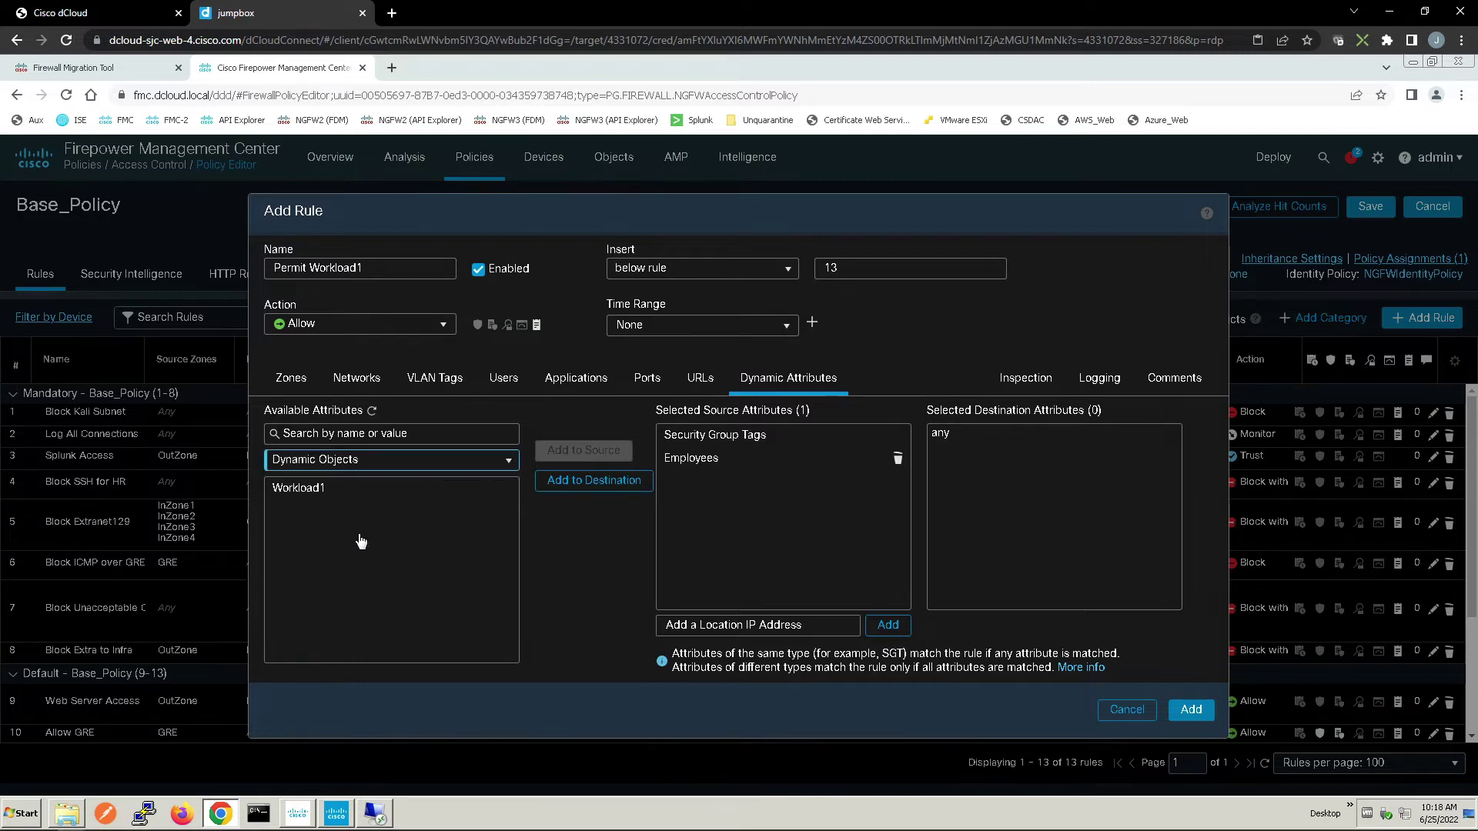
left_click(321, 490)
left_click(597, 483)
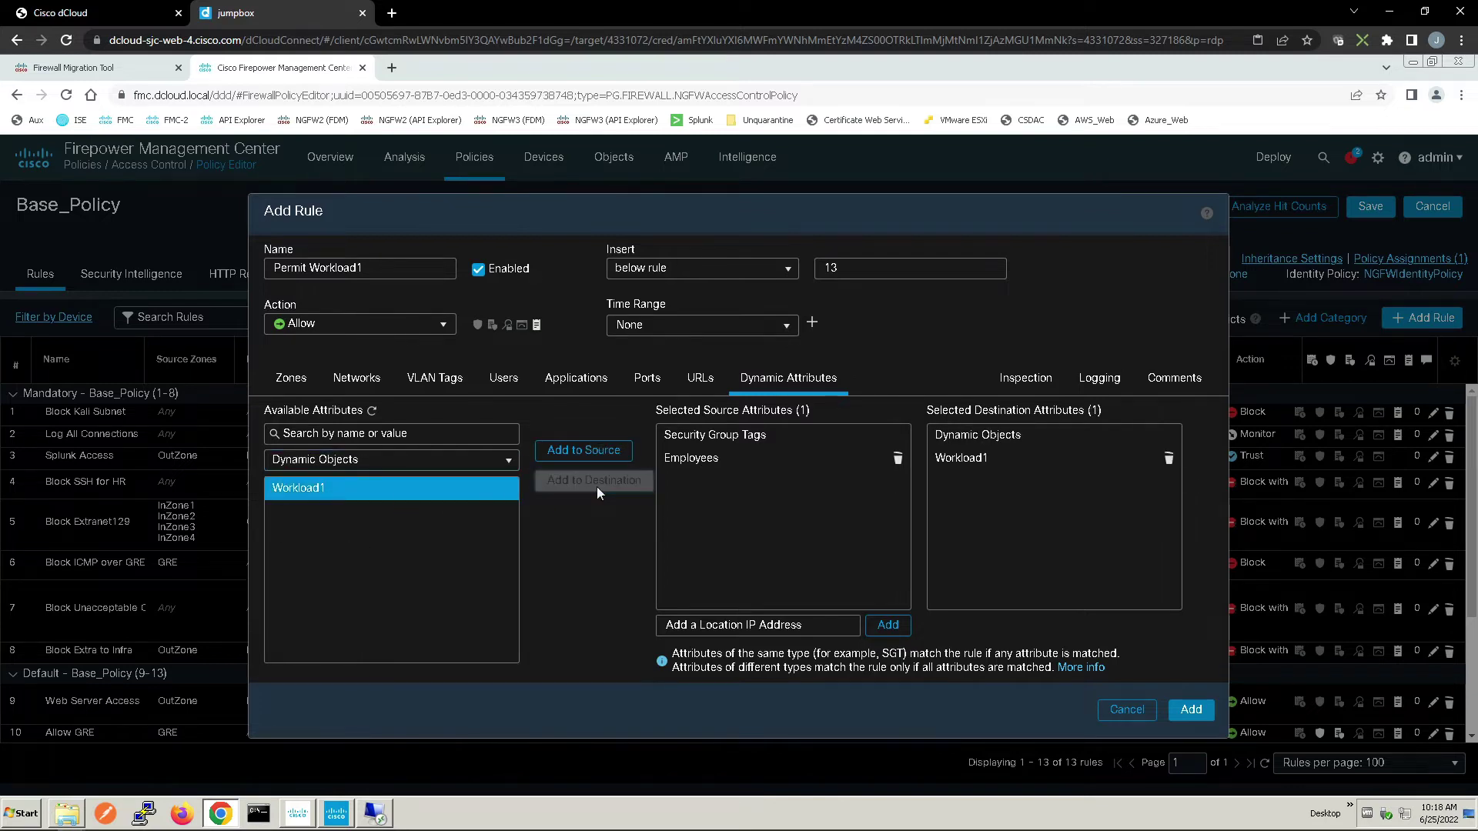
left_click(1093, 382)
left_click(317, 442)
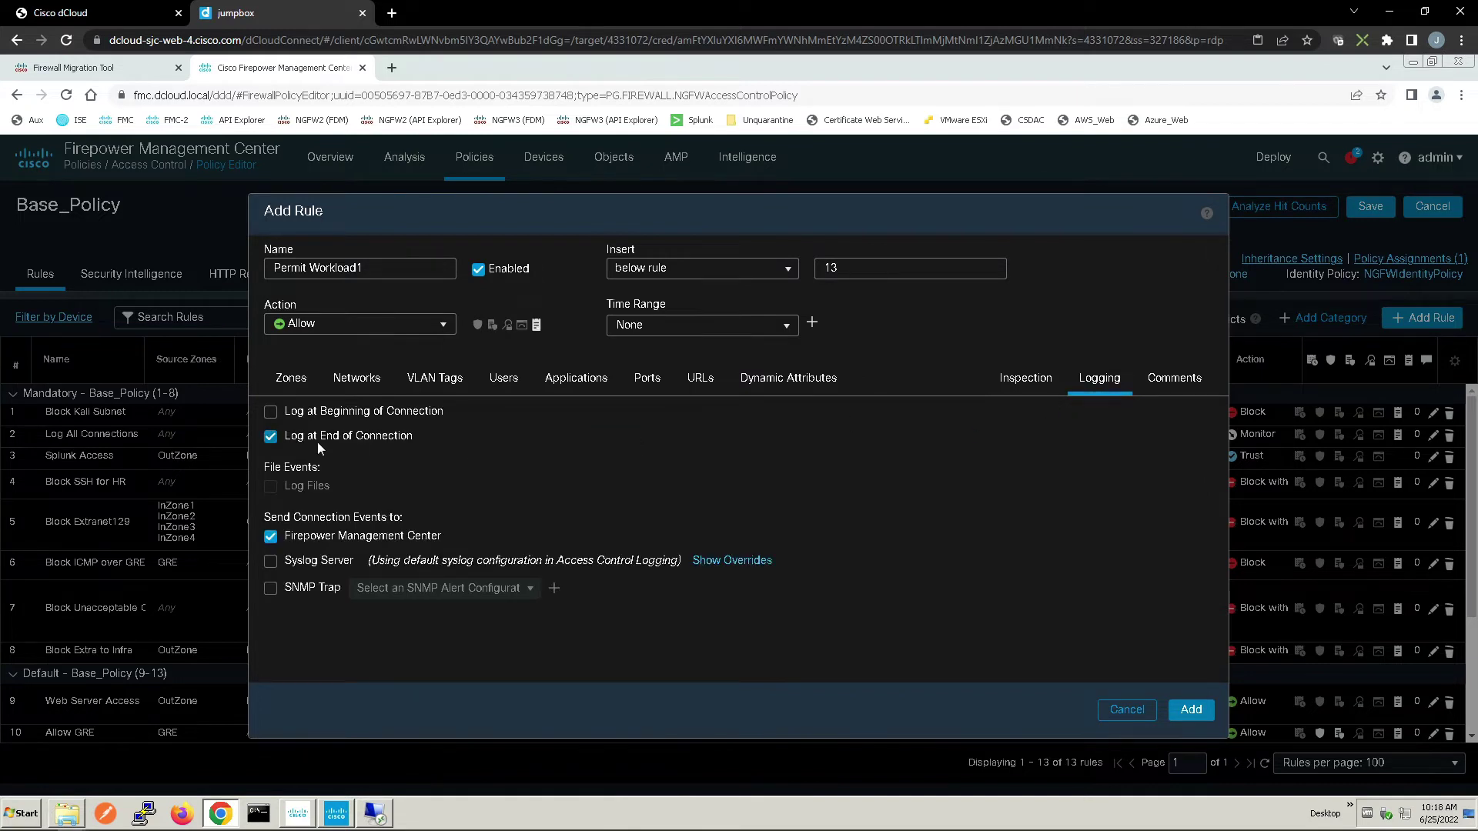
- Position the Permit Workload1 rule above rule 1 and add it to the policy
left_click(774, 278)
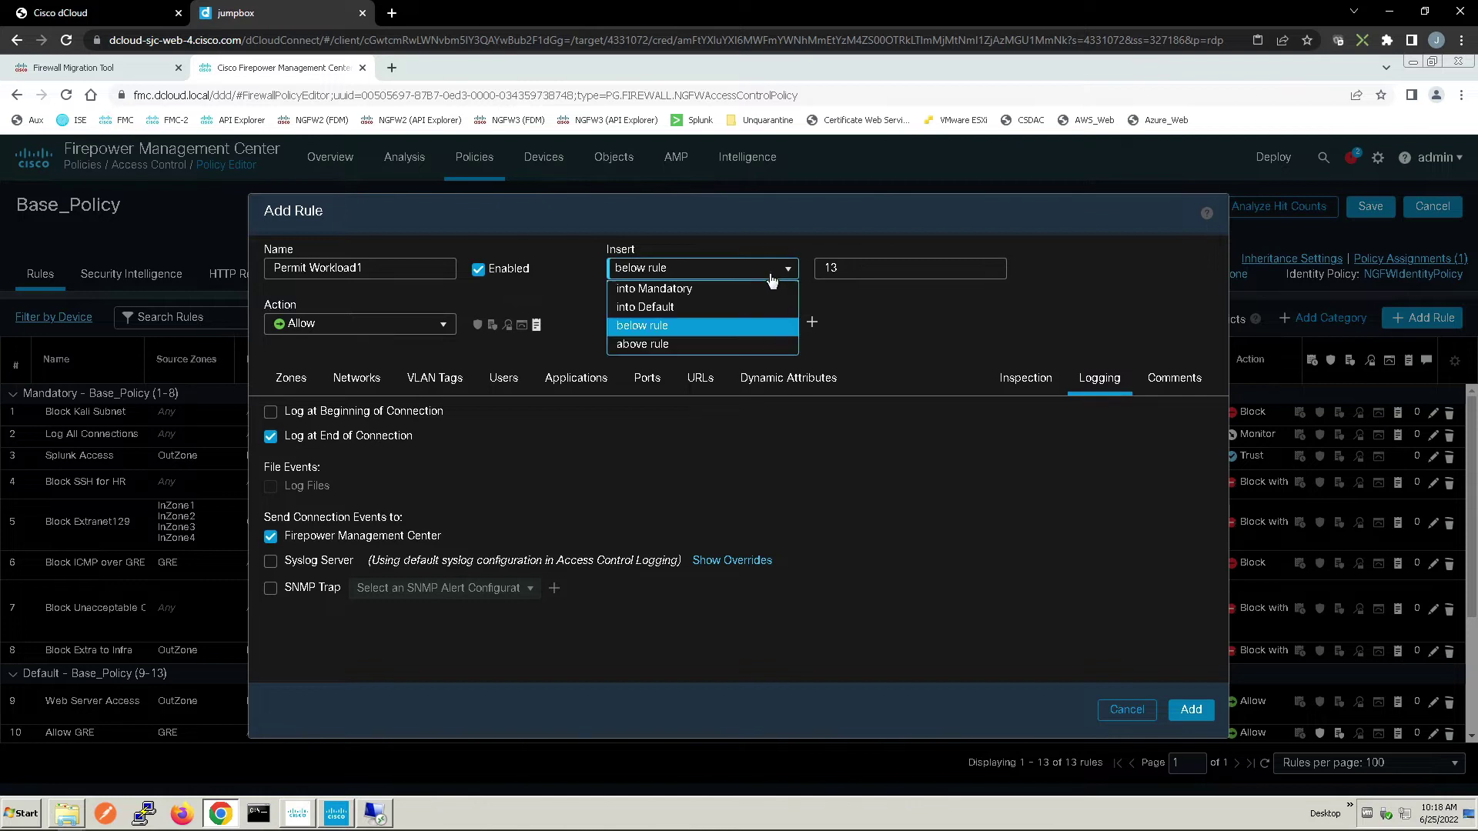
left_click(649, 346)
left_click(847, 272)
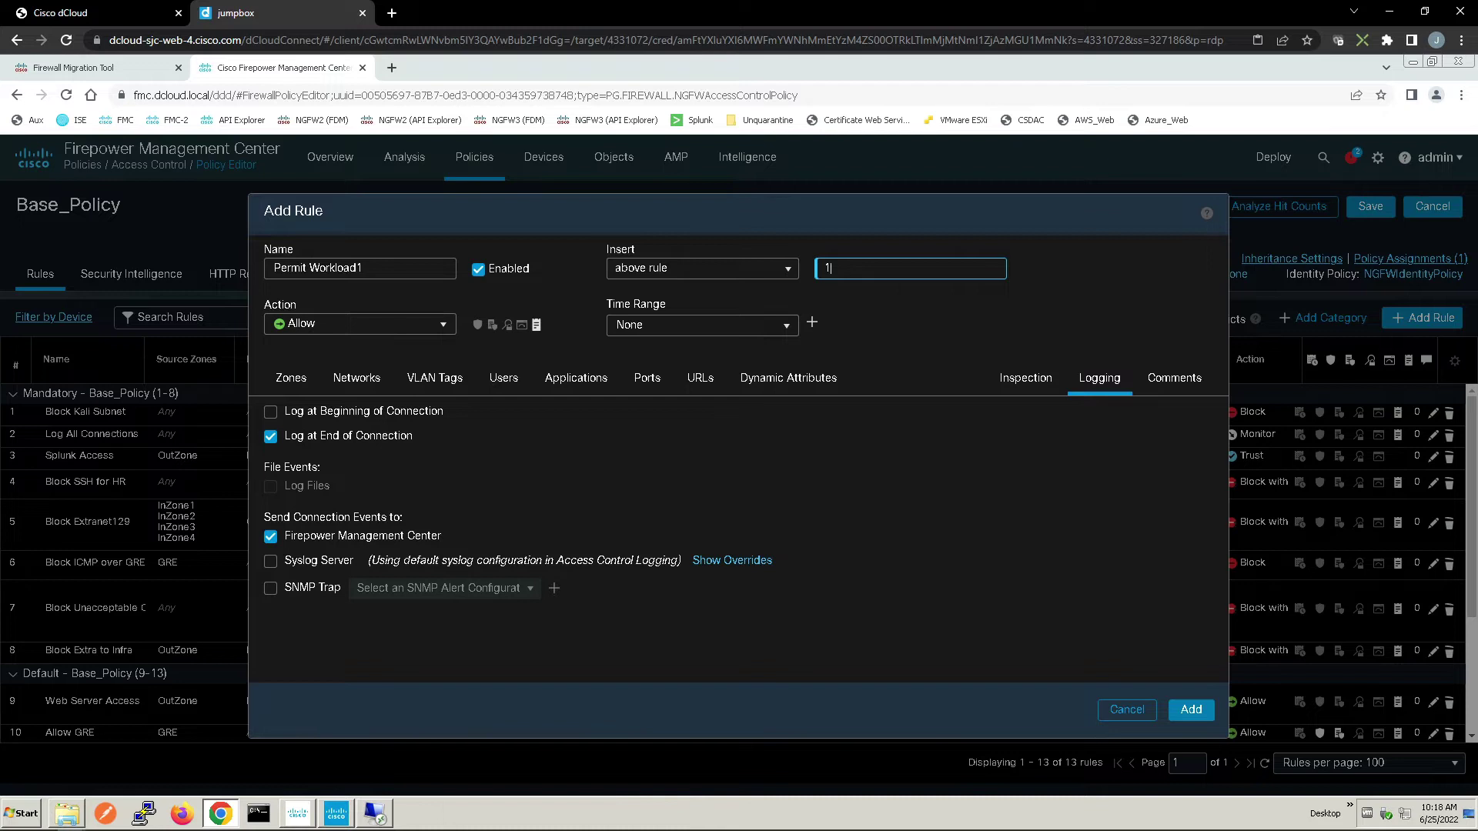
left_click(1188, 715)
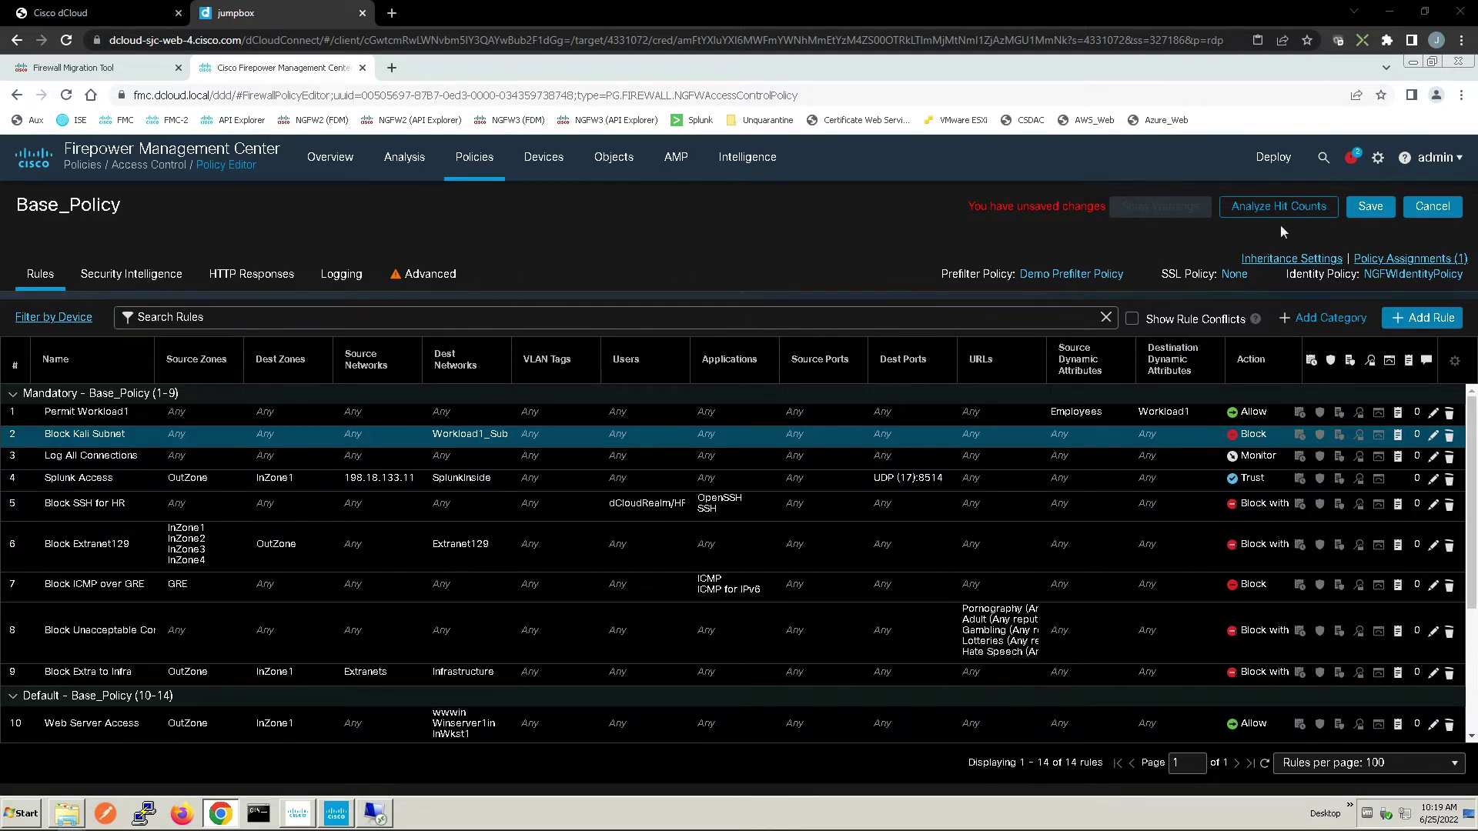
- Change the access control policy's prefilter policy to Default Prefilter Policy
left_click(1053, 277)
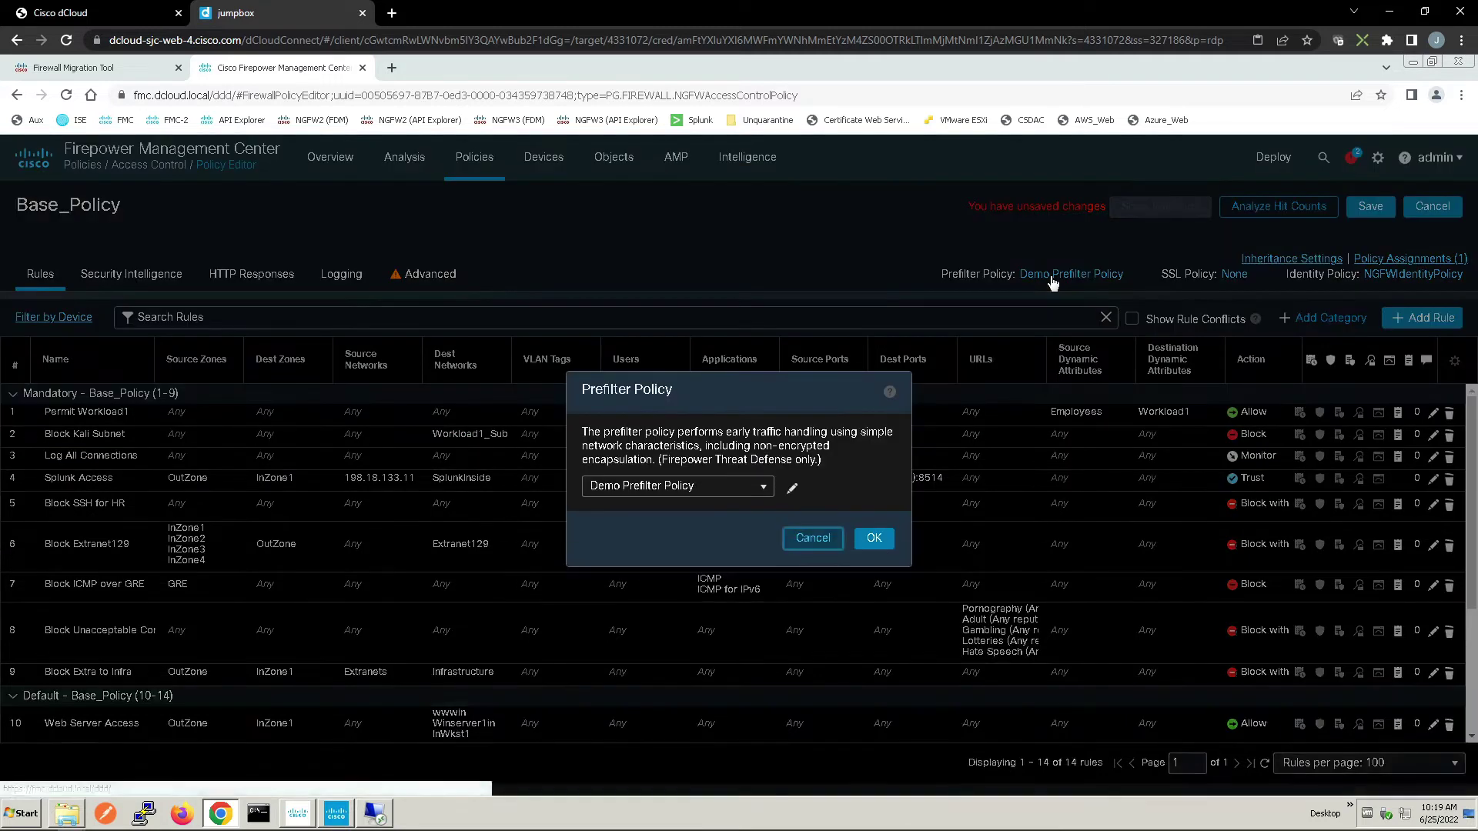
left_click(764, 489)
left_click(702, 527)
left_click(874, 538)
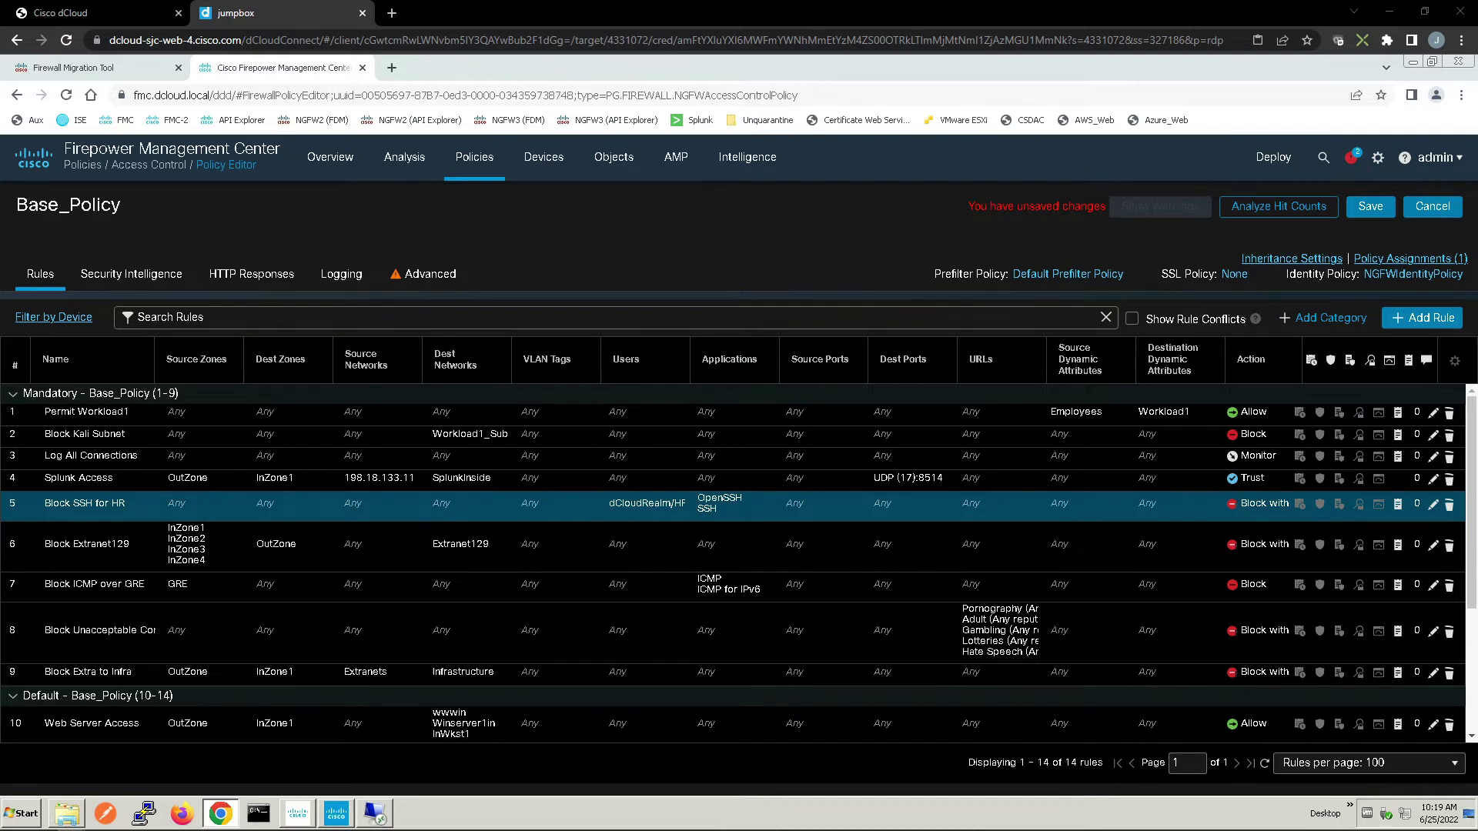
- Review the policy's device assignments, keeping NGFW1 as the target, and save Base_Policy
left_click(1397, 262)
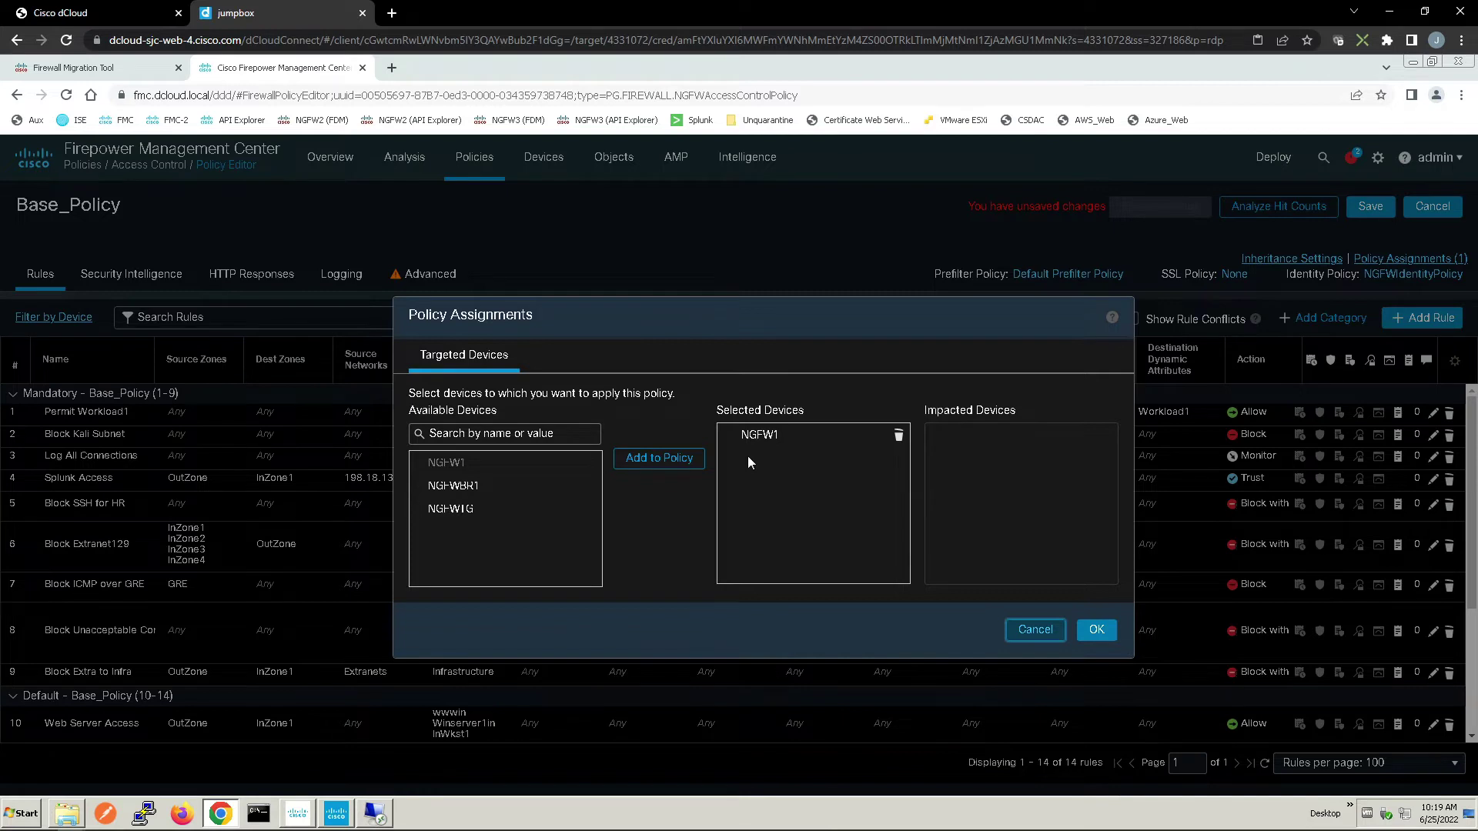
left_click(1092, 631)
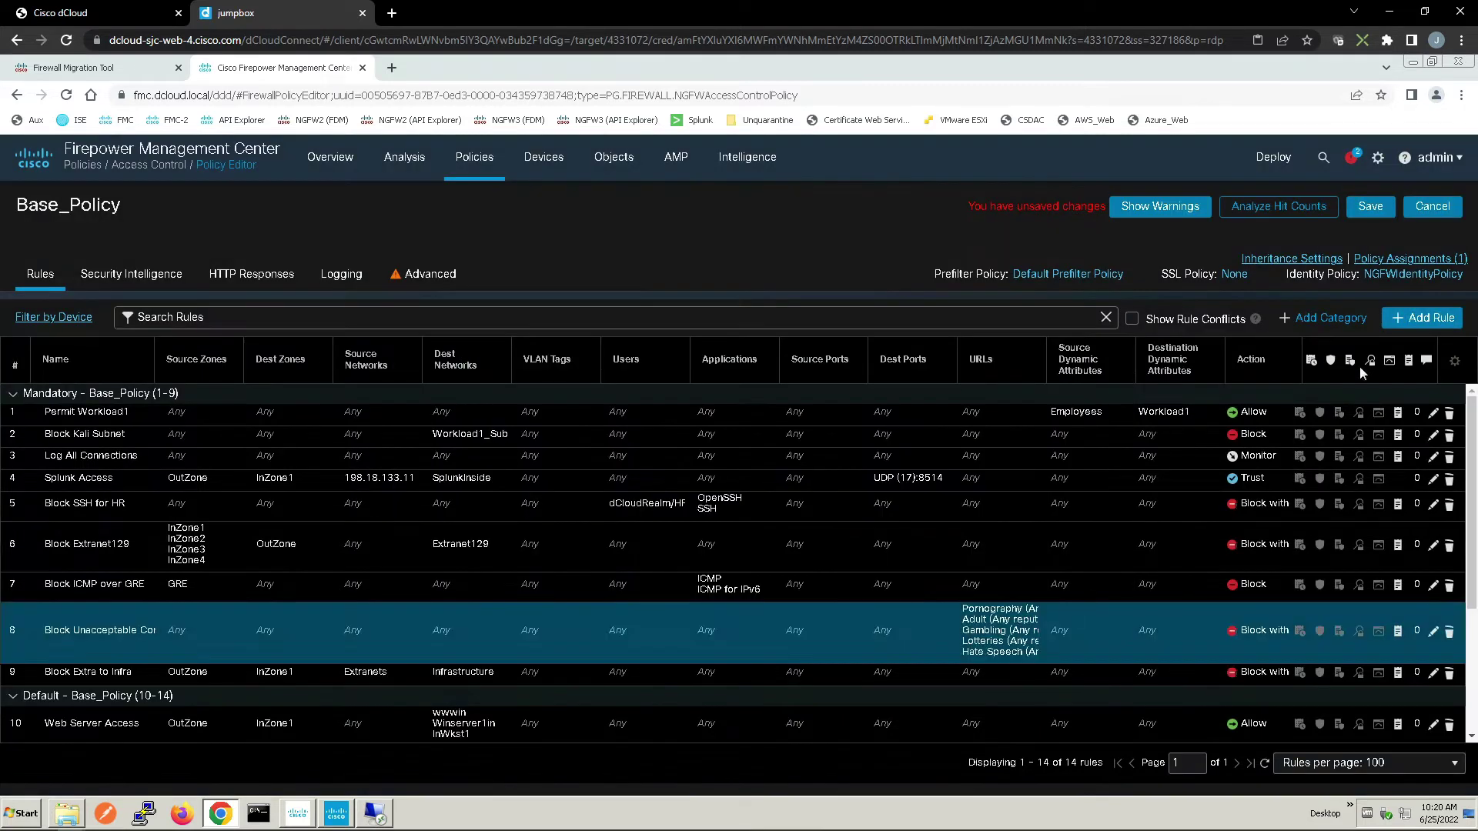
left_click(1375, 209)
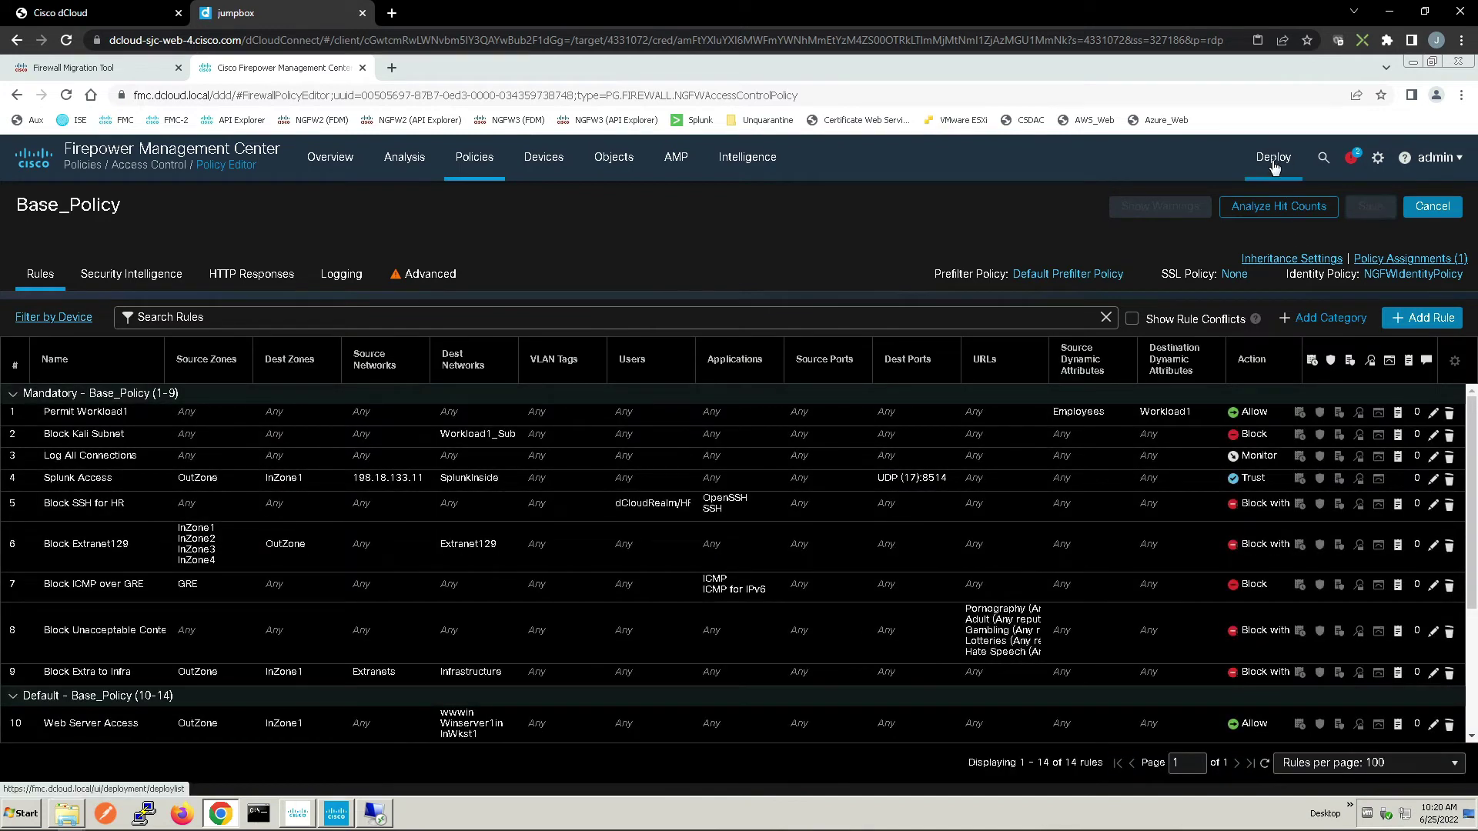
- Select NGFW1 for deployment, review its pending policy changes and deploy them
mouse_move(1274, 168)
left_click(1293, 204)
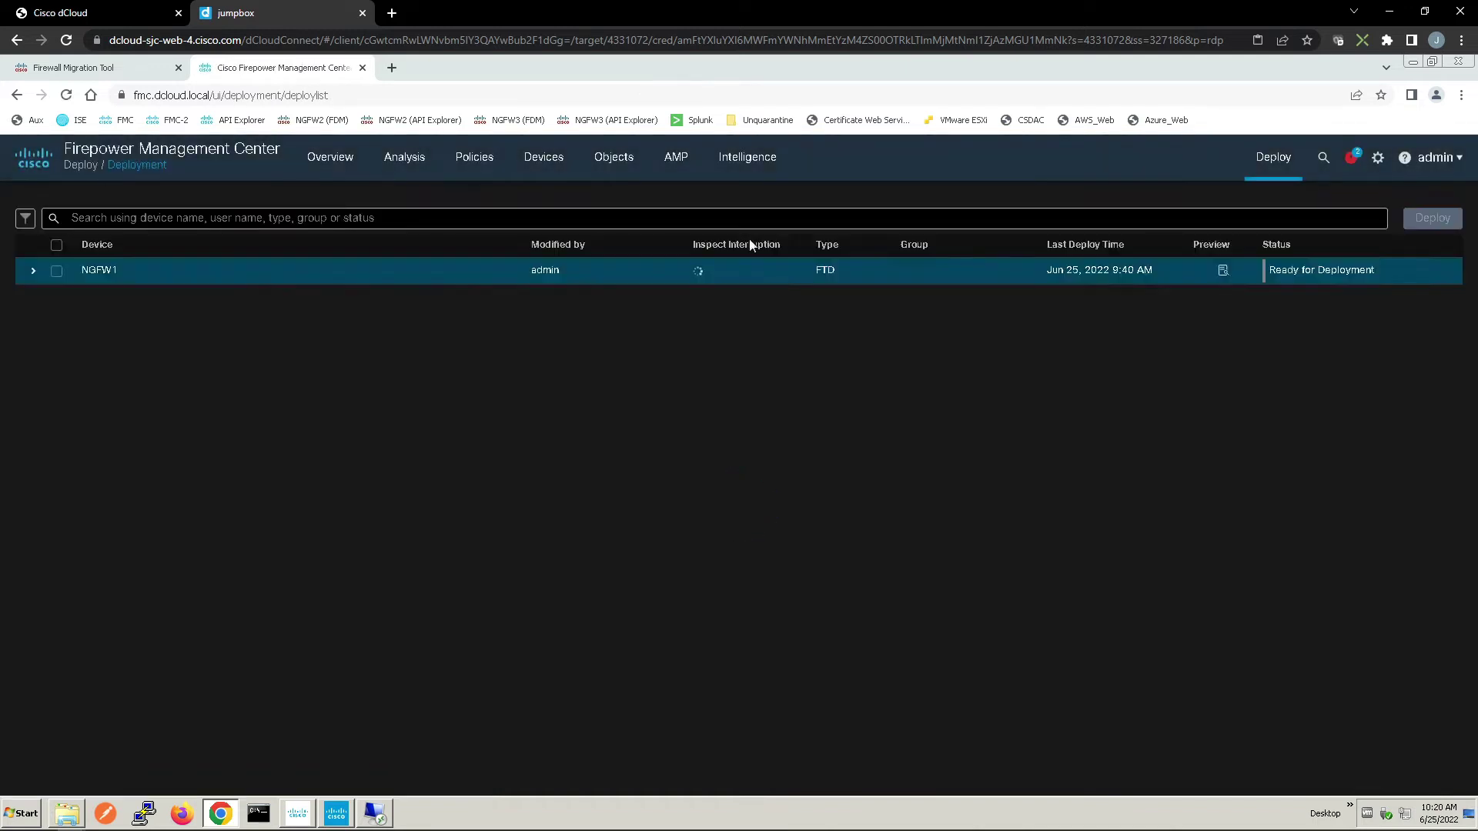
left_click(56, 245)
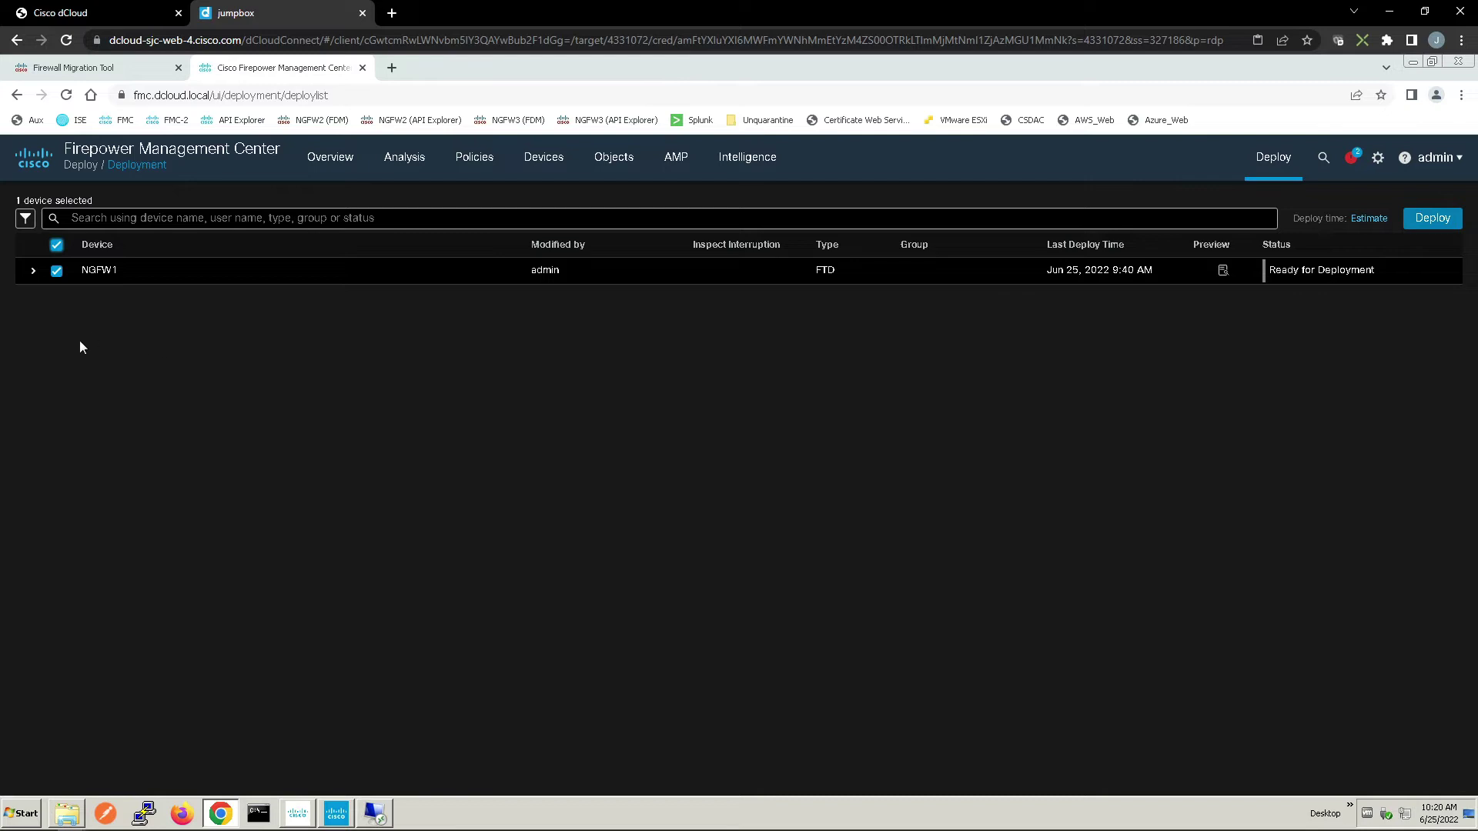
left_click(33, 271)
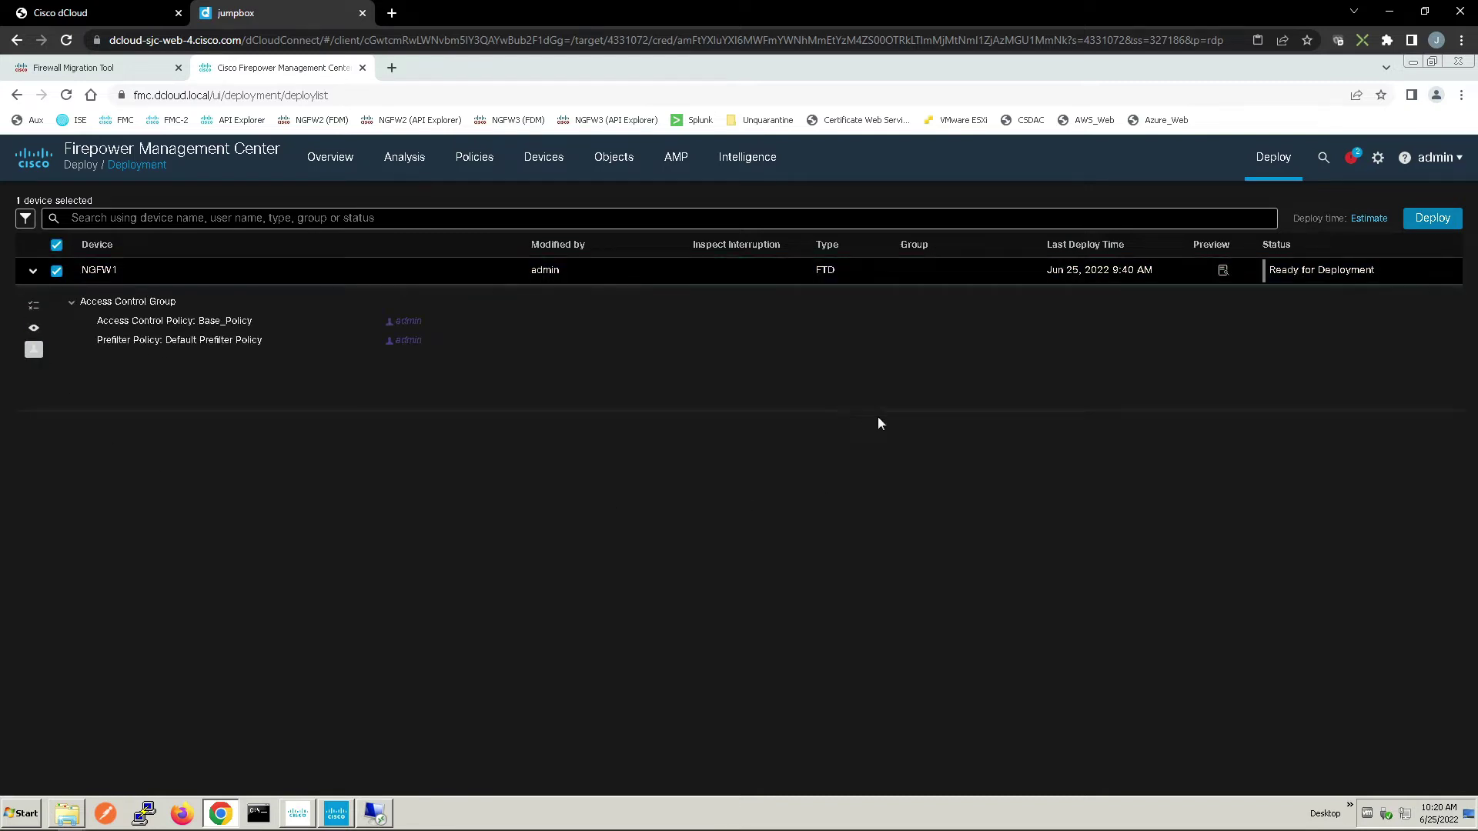
left_click(1428, 222)
left_click(923, 583)
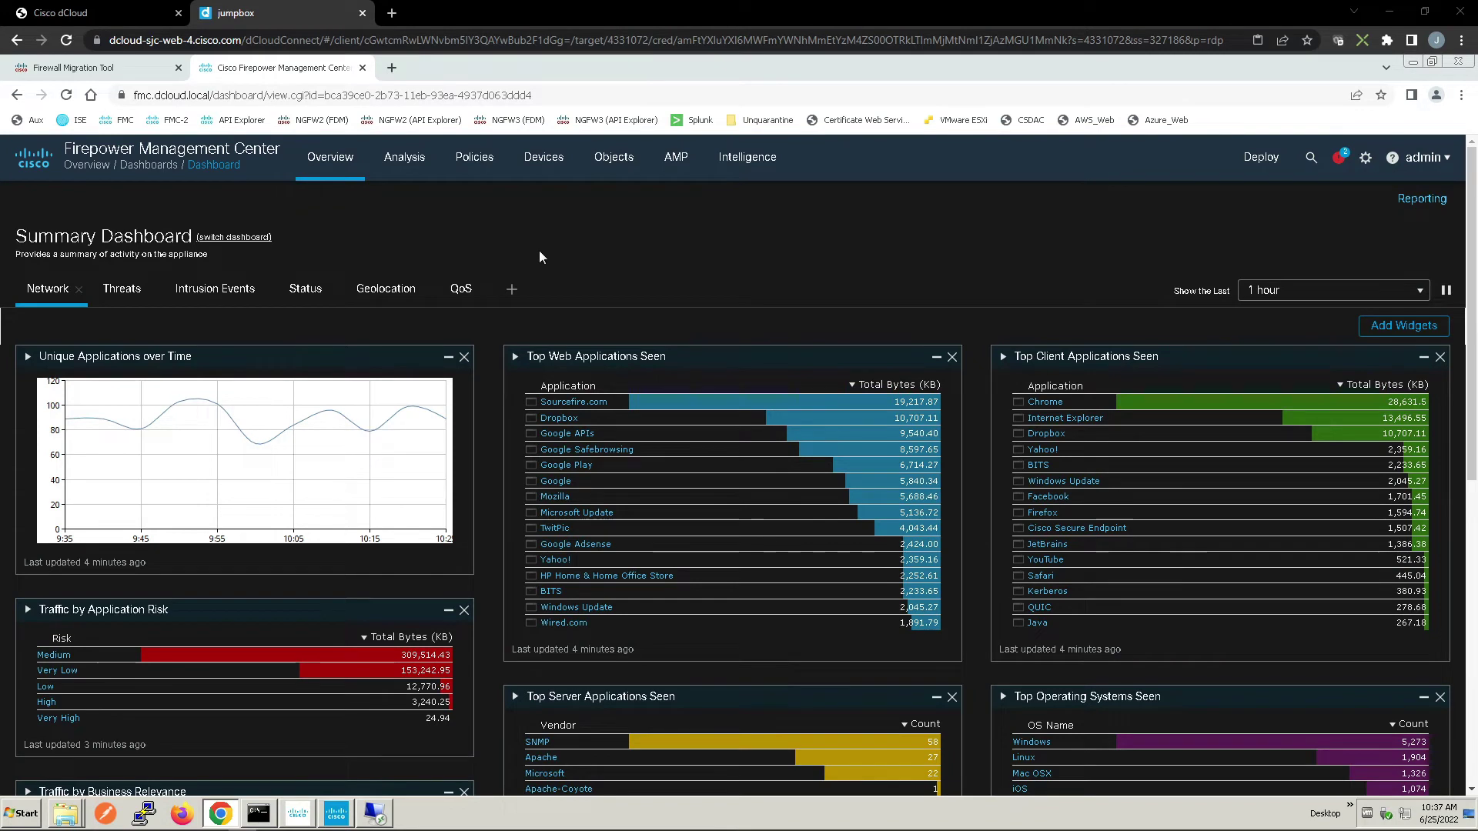
- Open the User Activity events to review which users are logged in
mouse_move(409, 161)
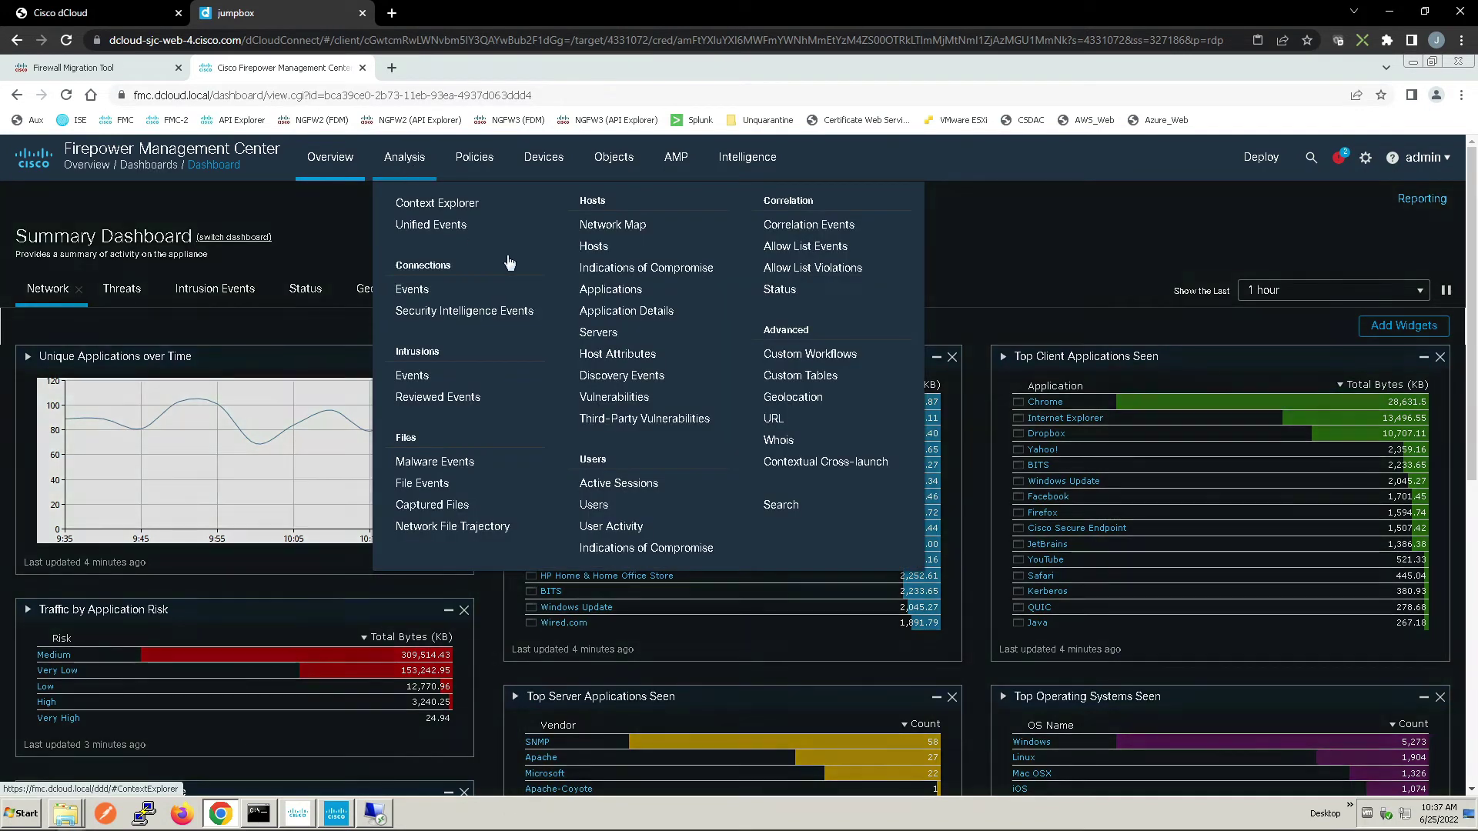
left_click(607, 528)
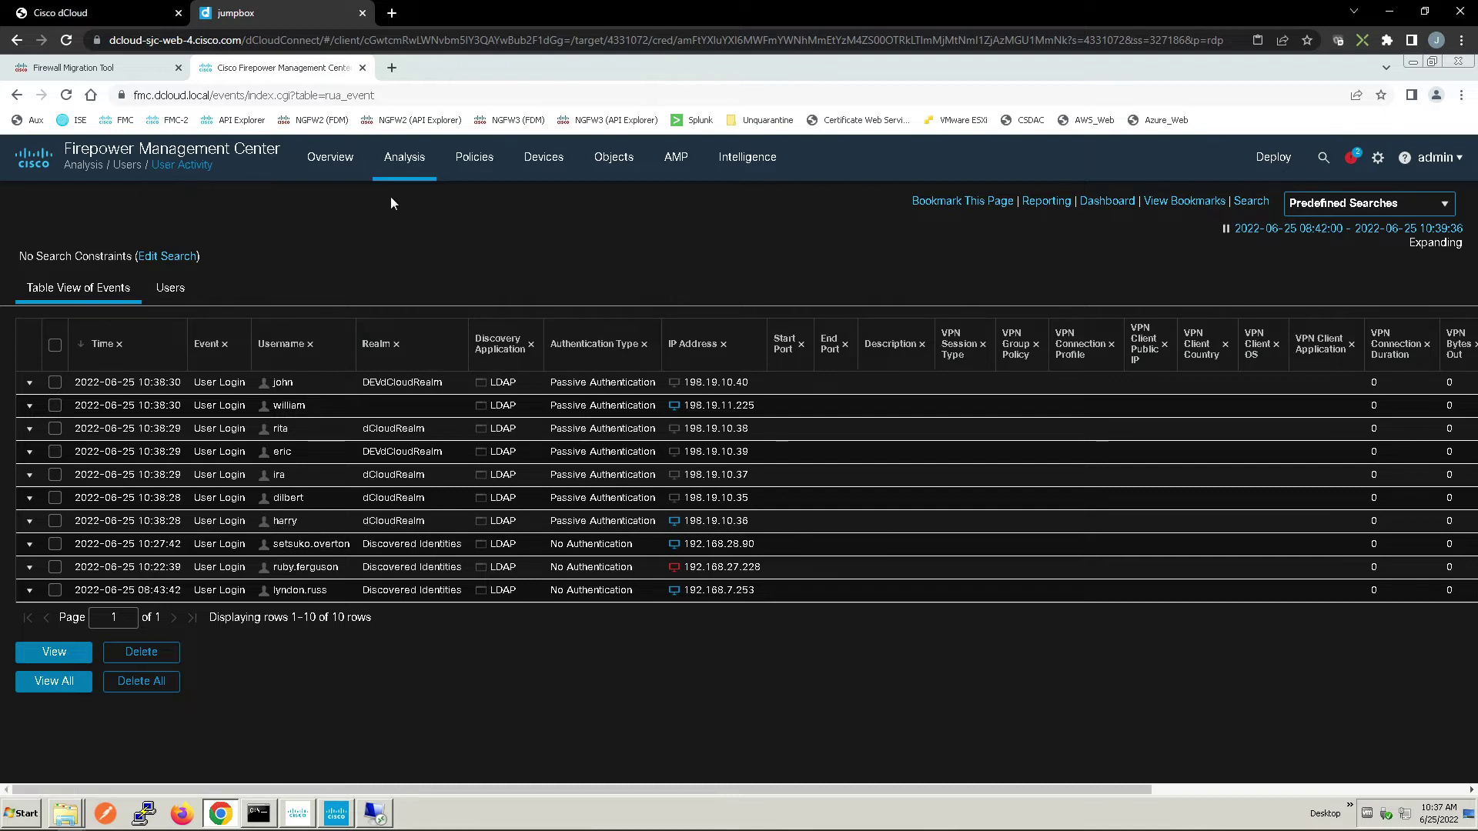
- Open Unified Events and filter them by destination IP 198.18.133.200
mouse_move(404, 158)
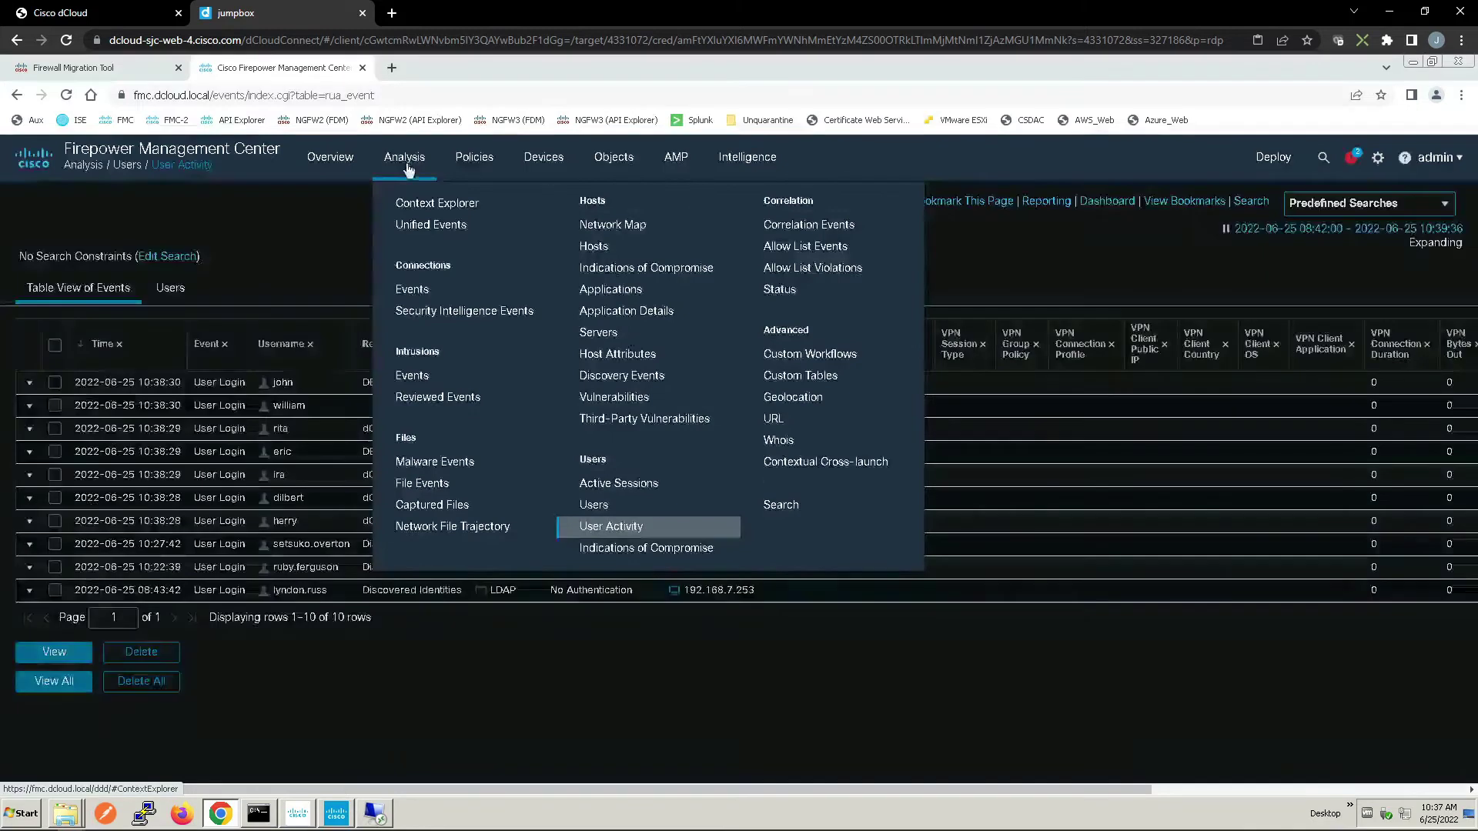
left_click(432, 231)
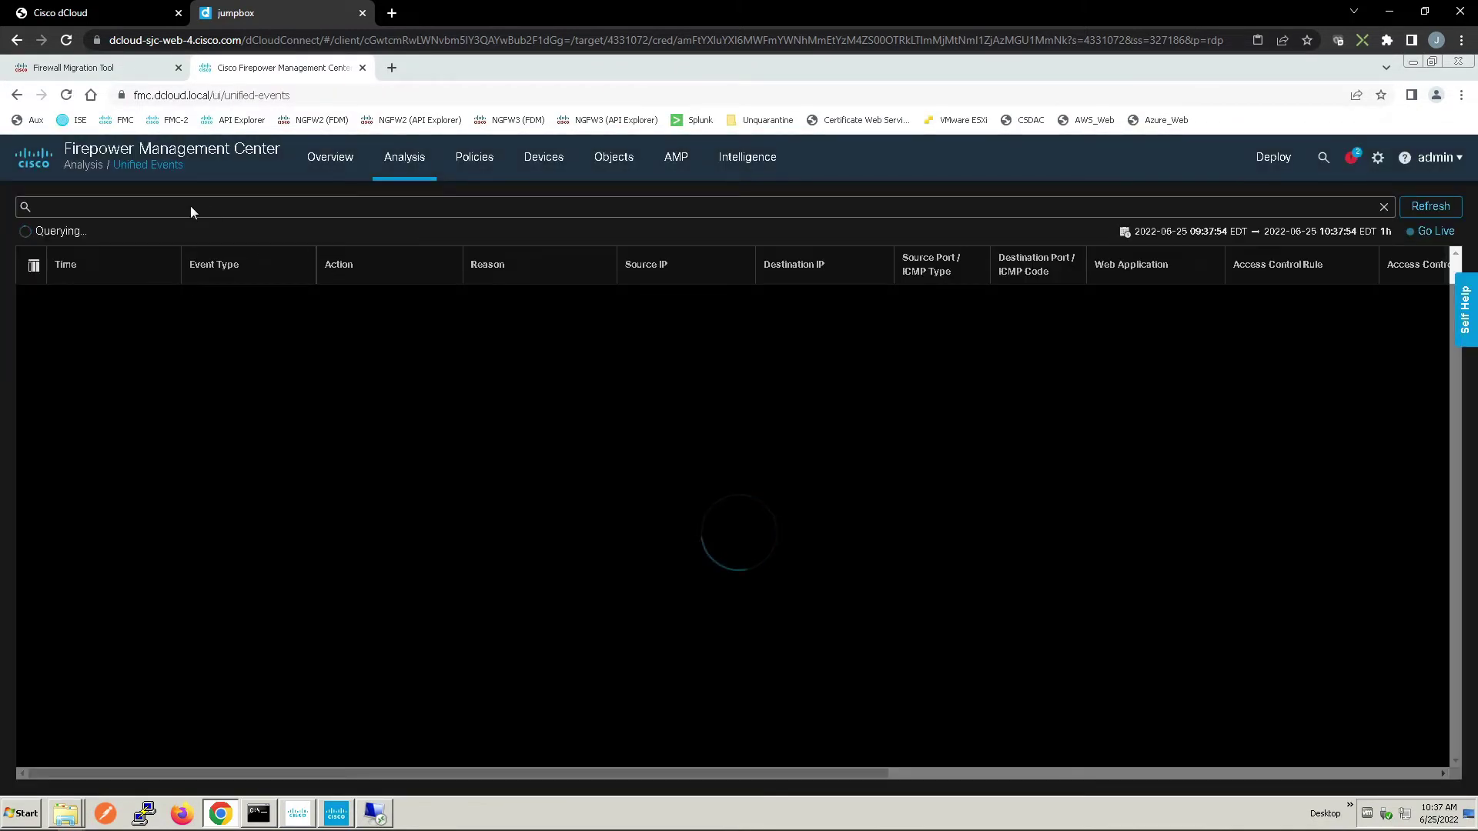
left_click(191, 206)
type("De")
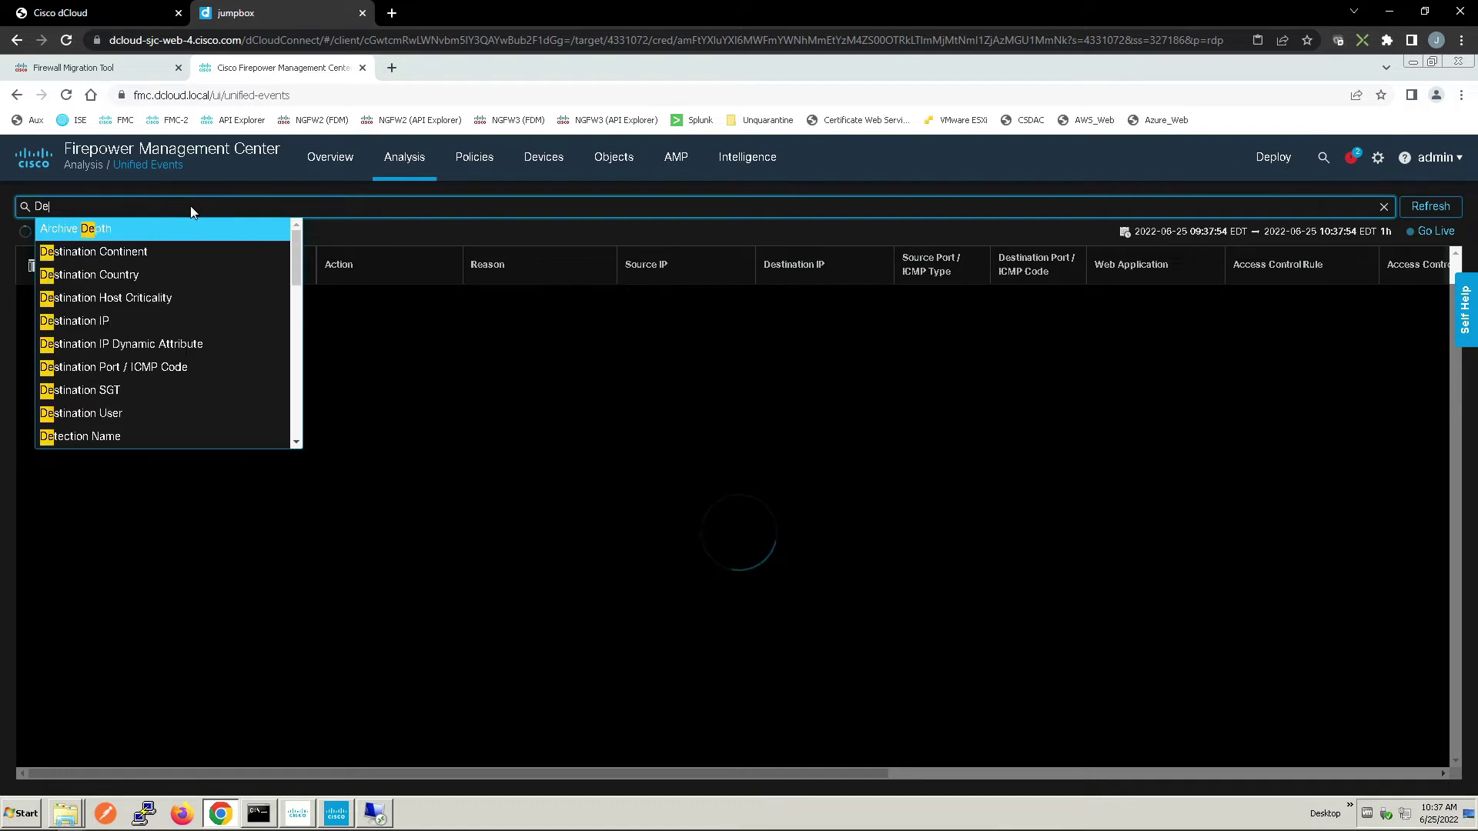
type("stin")
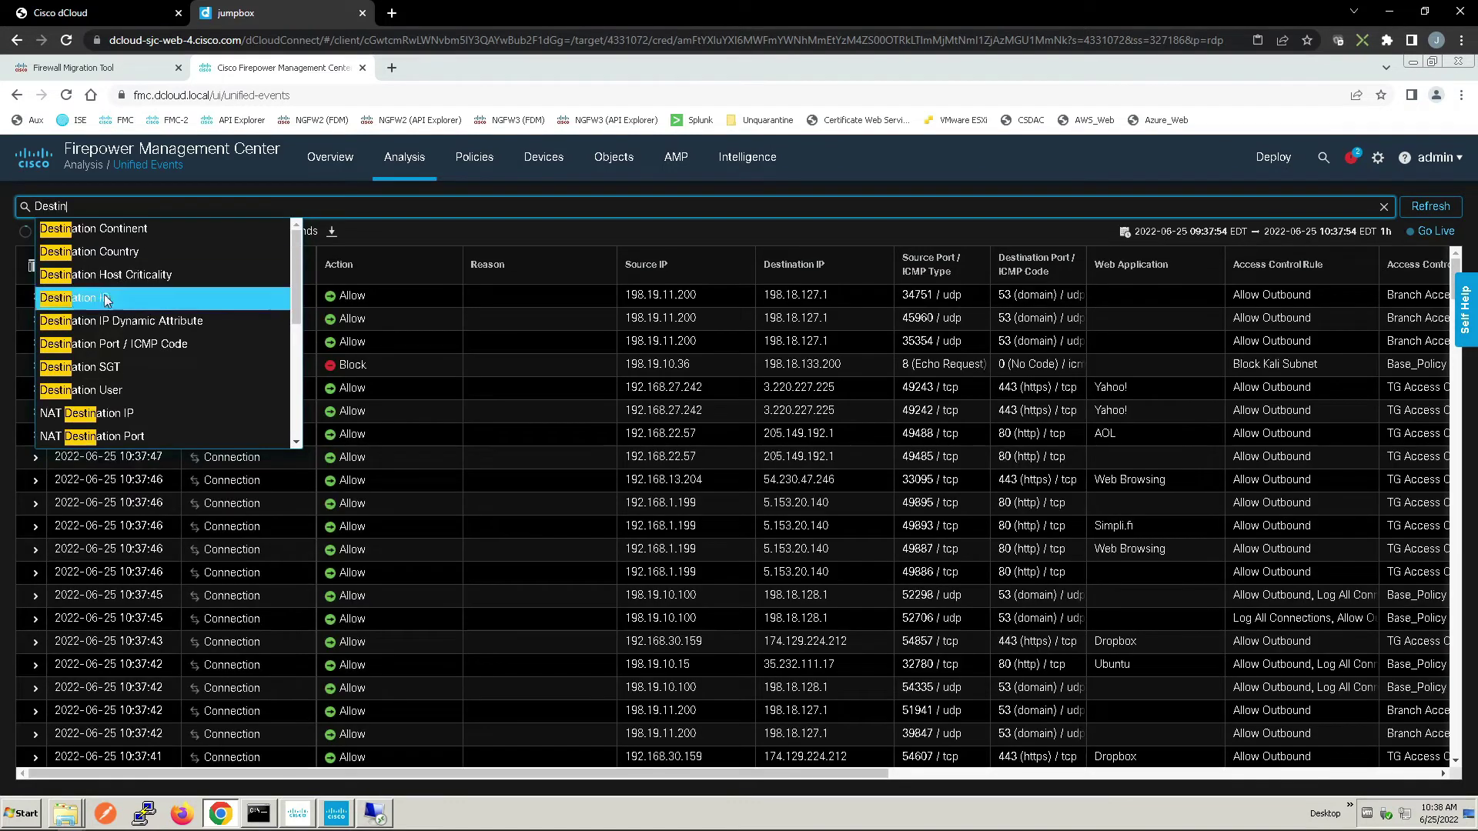
left_click(106, 298)
type("198.")
key("BackSpace")
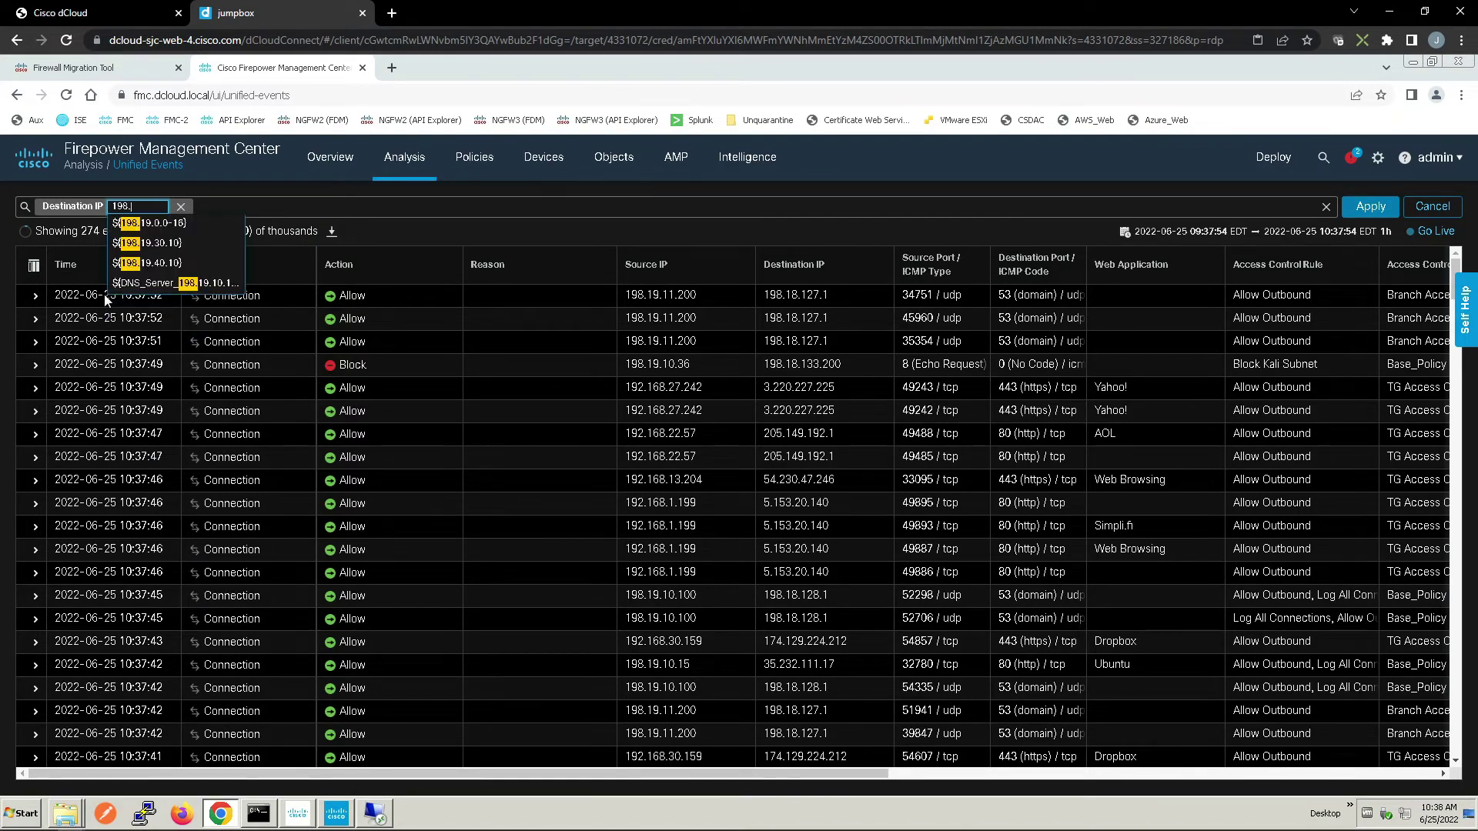
type("18.133.200")
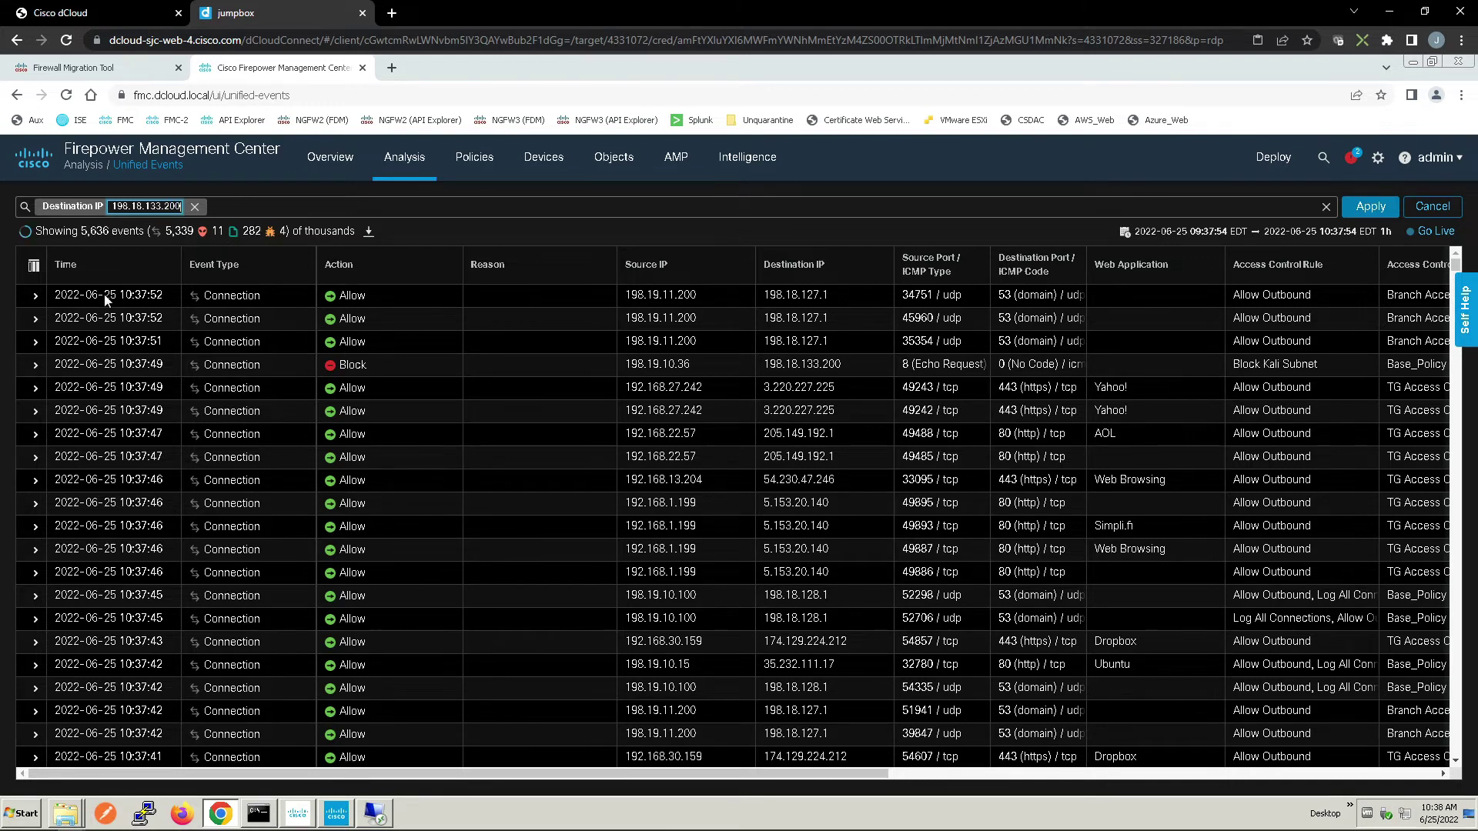
key("Return")
left_click(1353, 212)
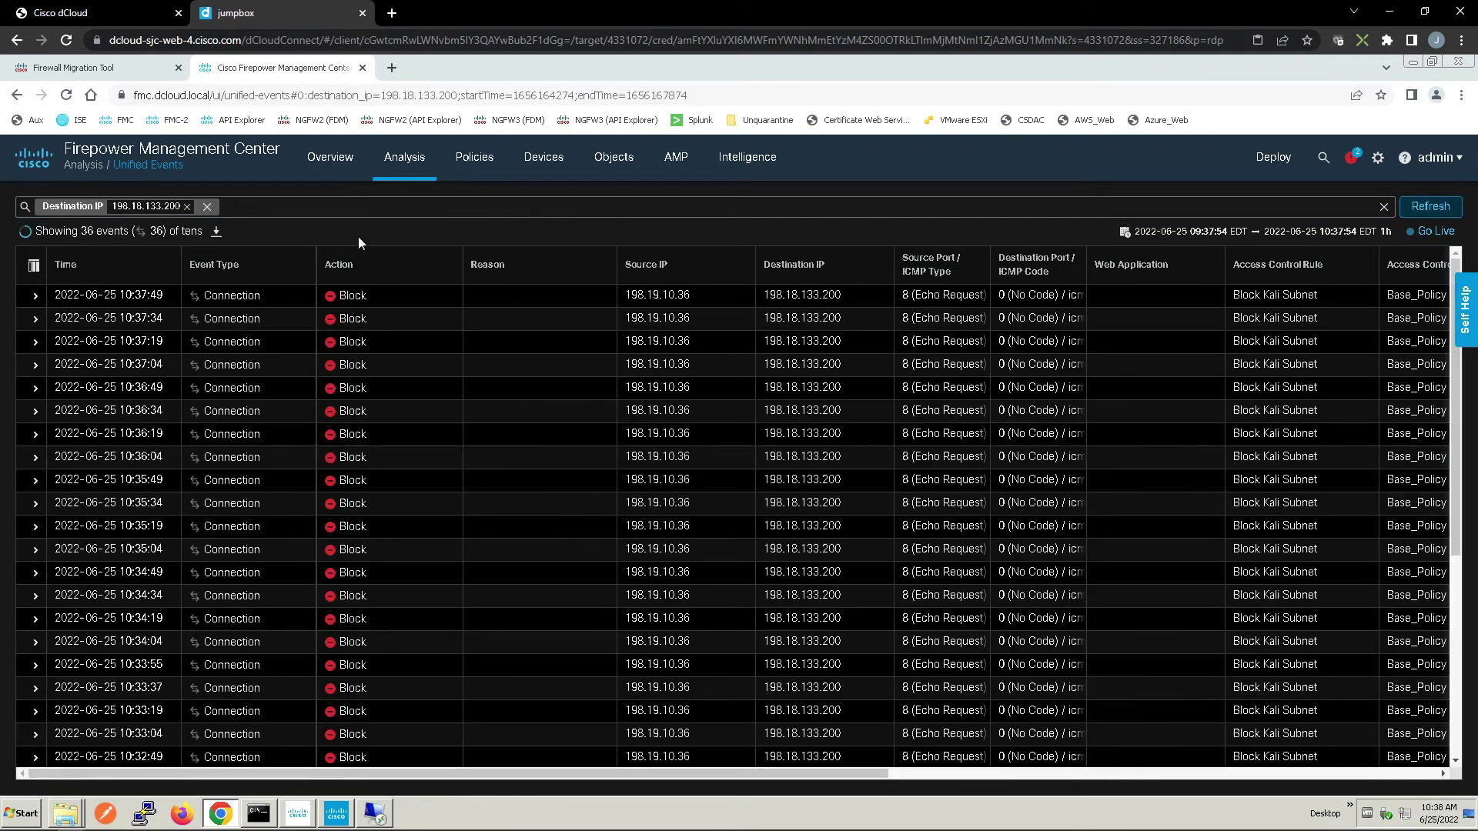
- Make sure the Source SGT column is enabled in the events table and switch the event view to live
left_click(33, 267)
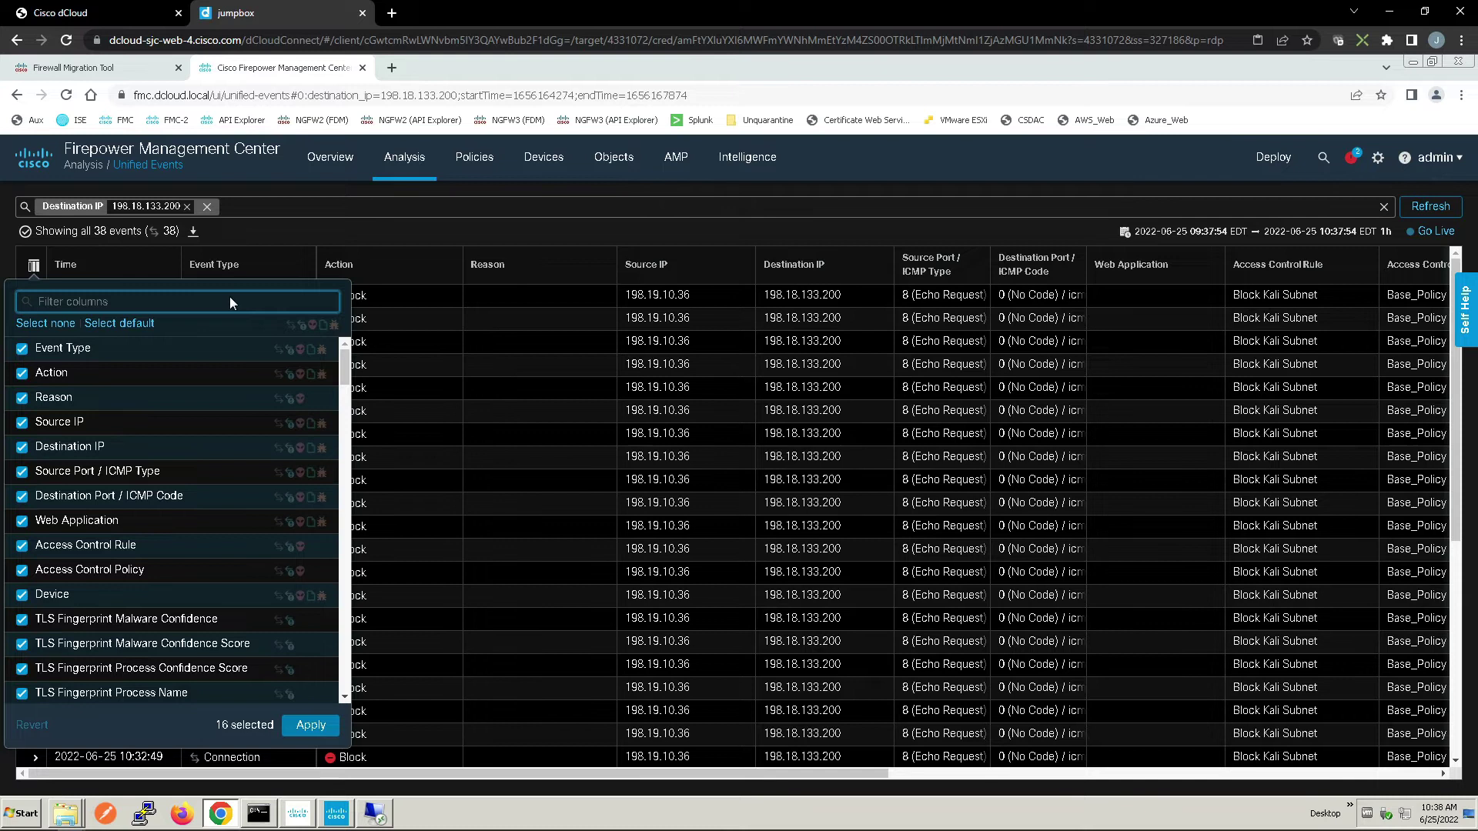
type("Source")
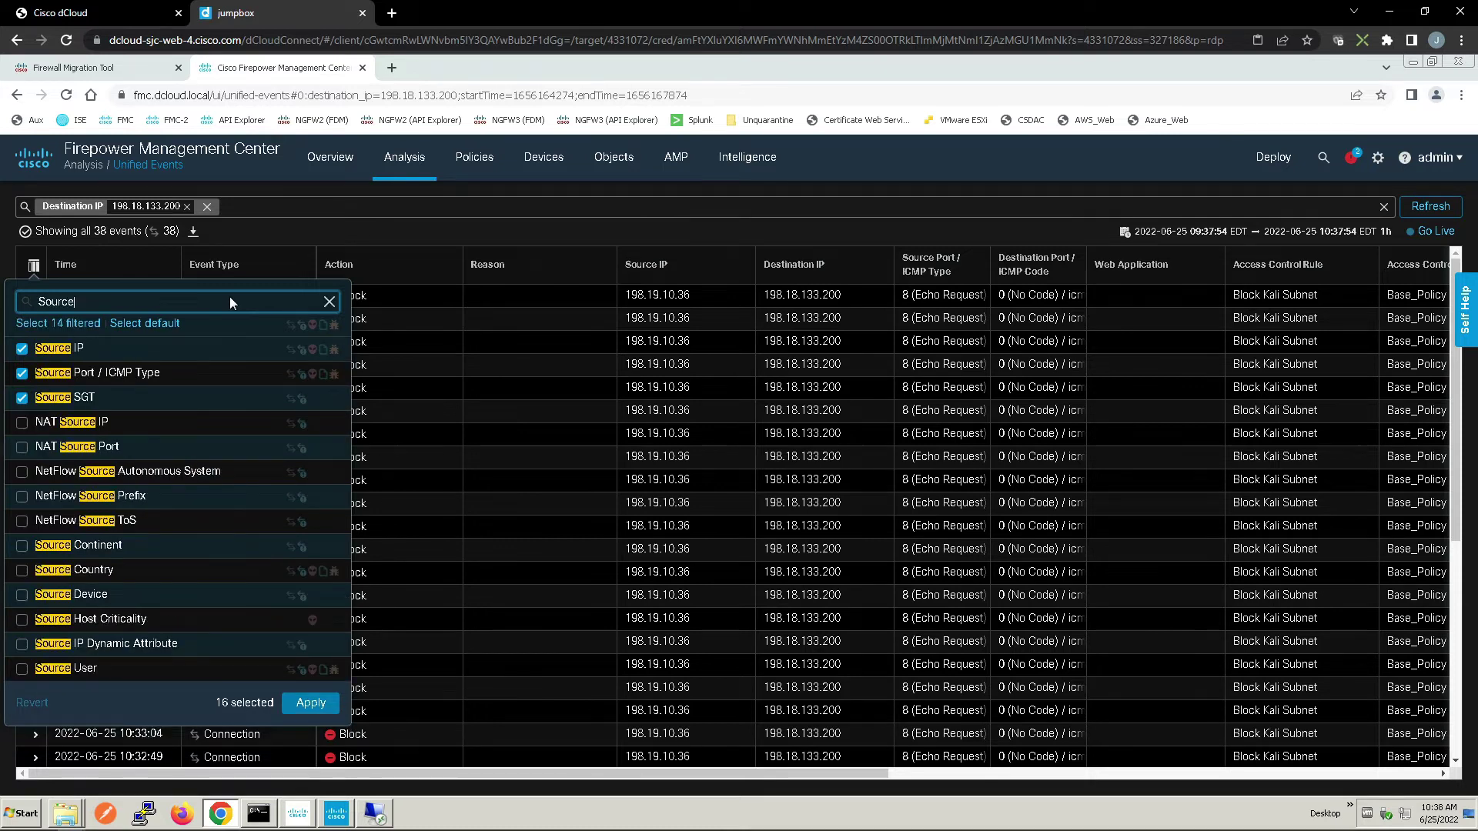
left_click(22, 399)
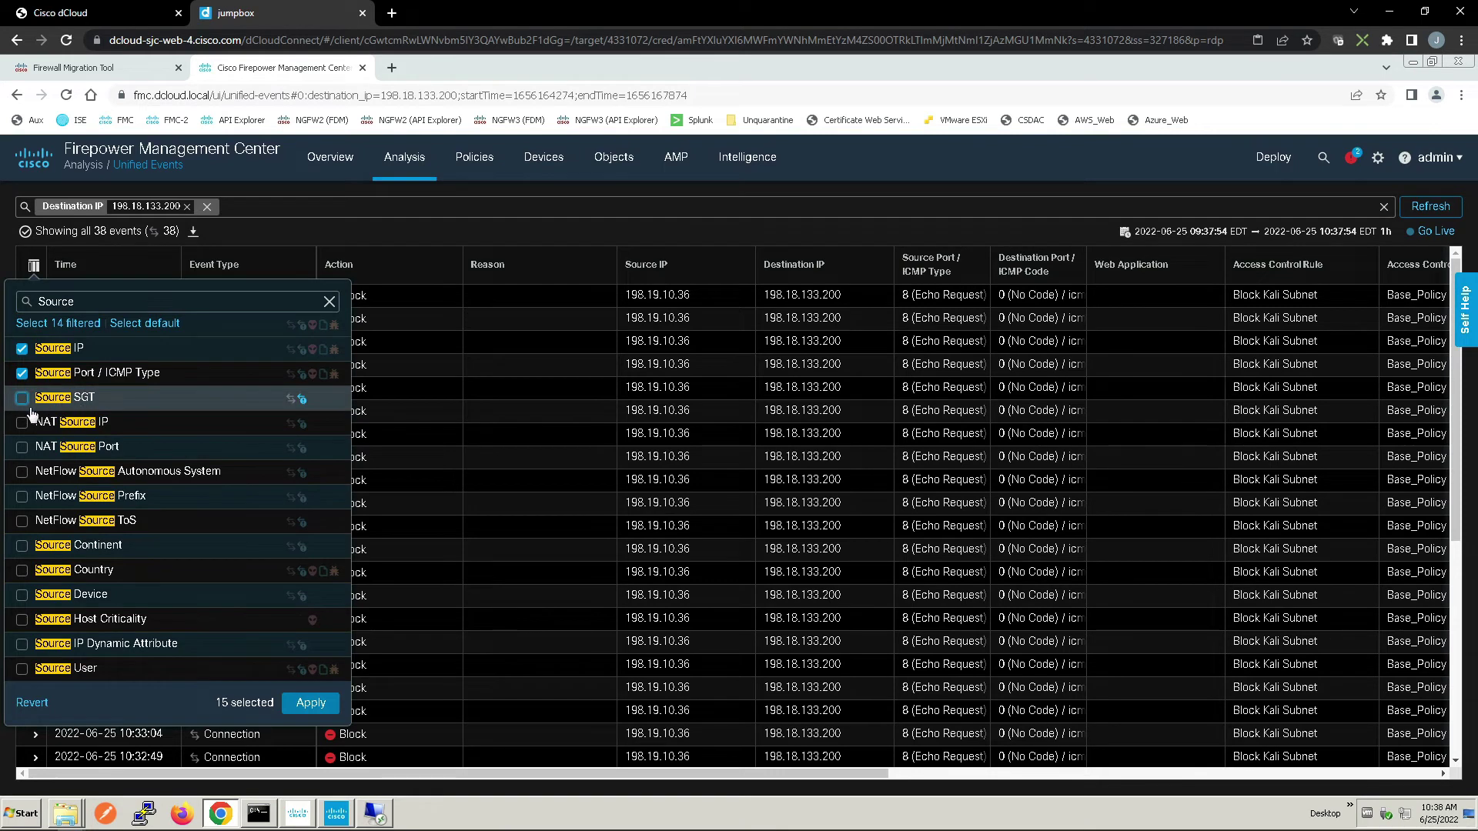
left_click(23, 398)
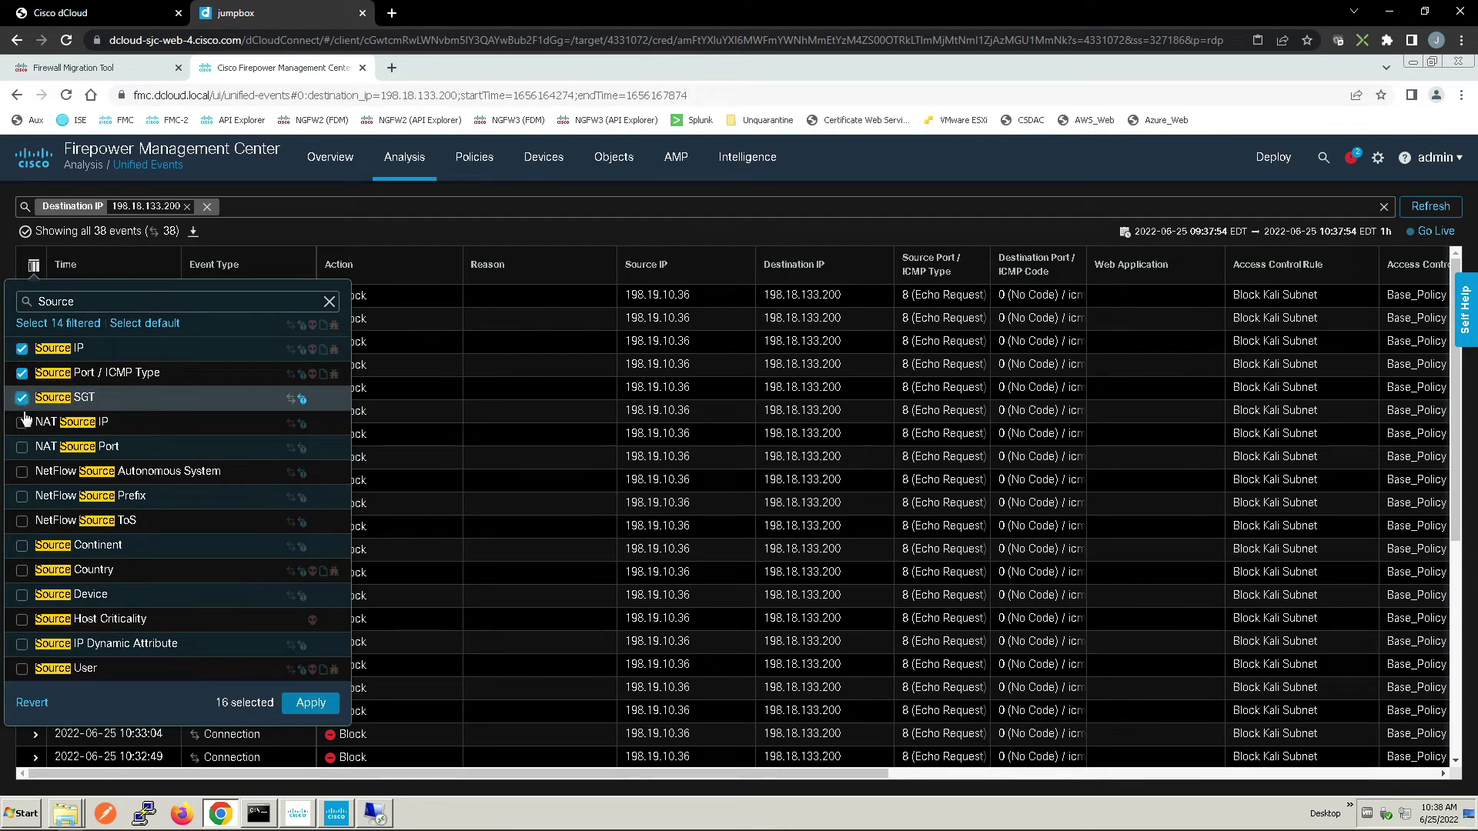
left_click(311, 703)
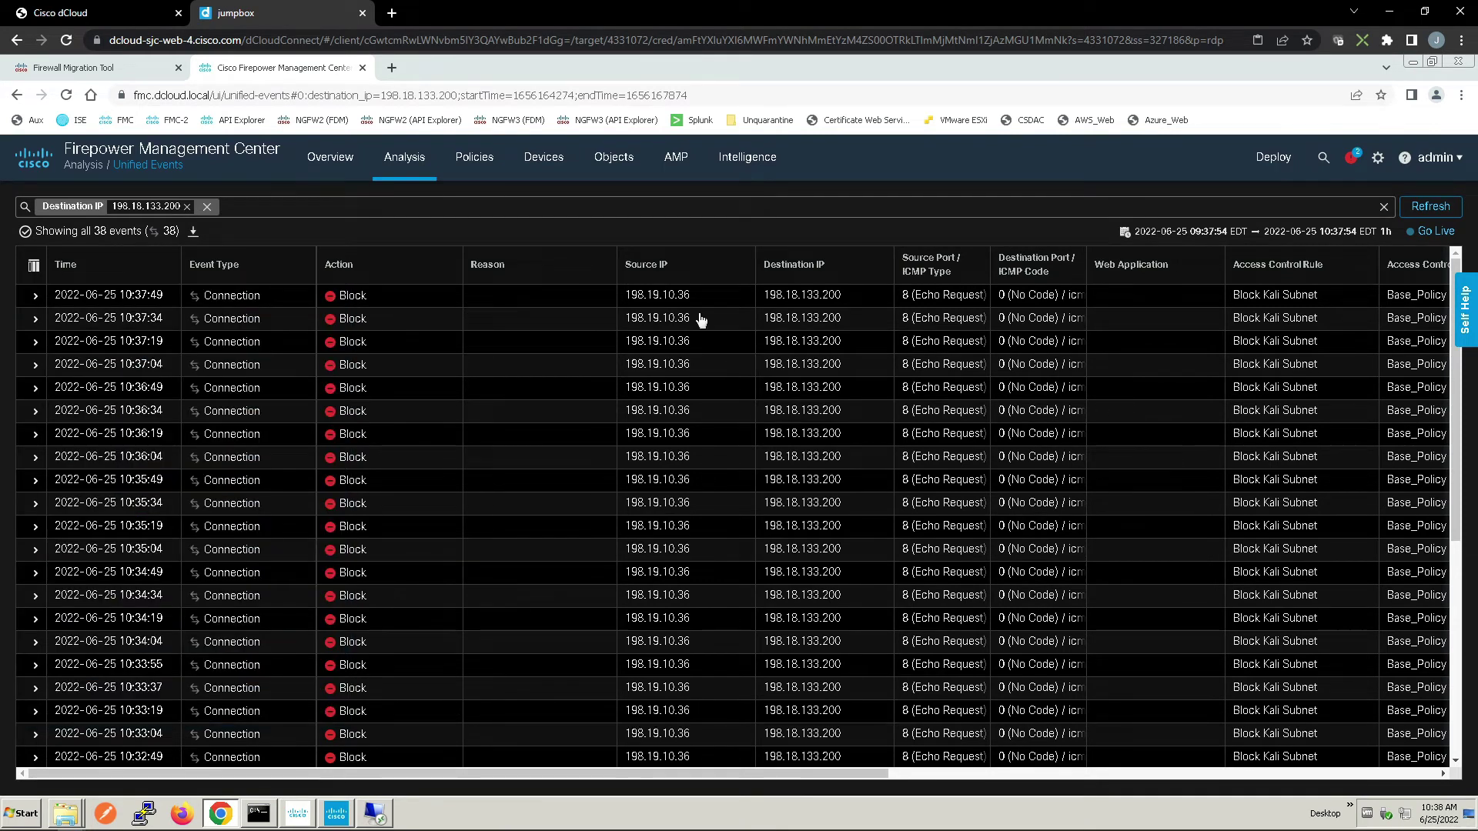
left_click(1438, 236)
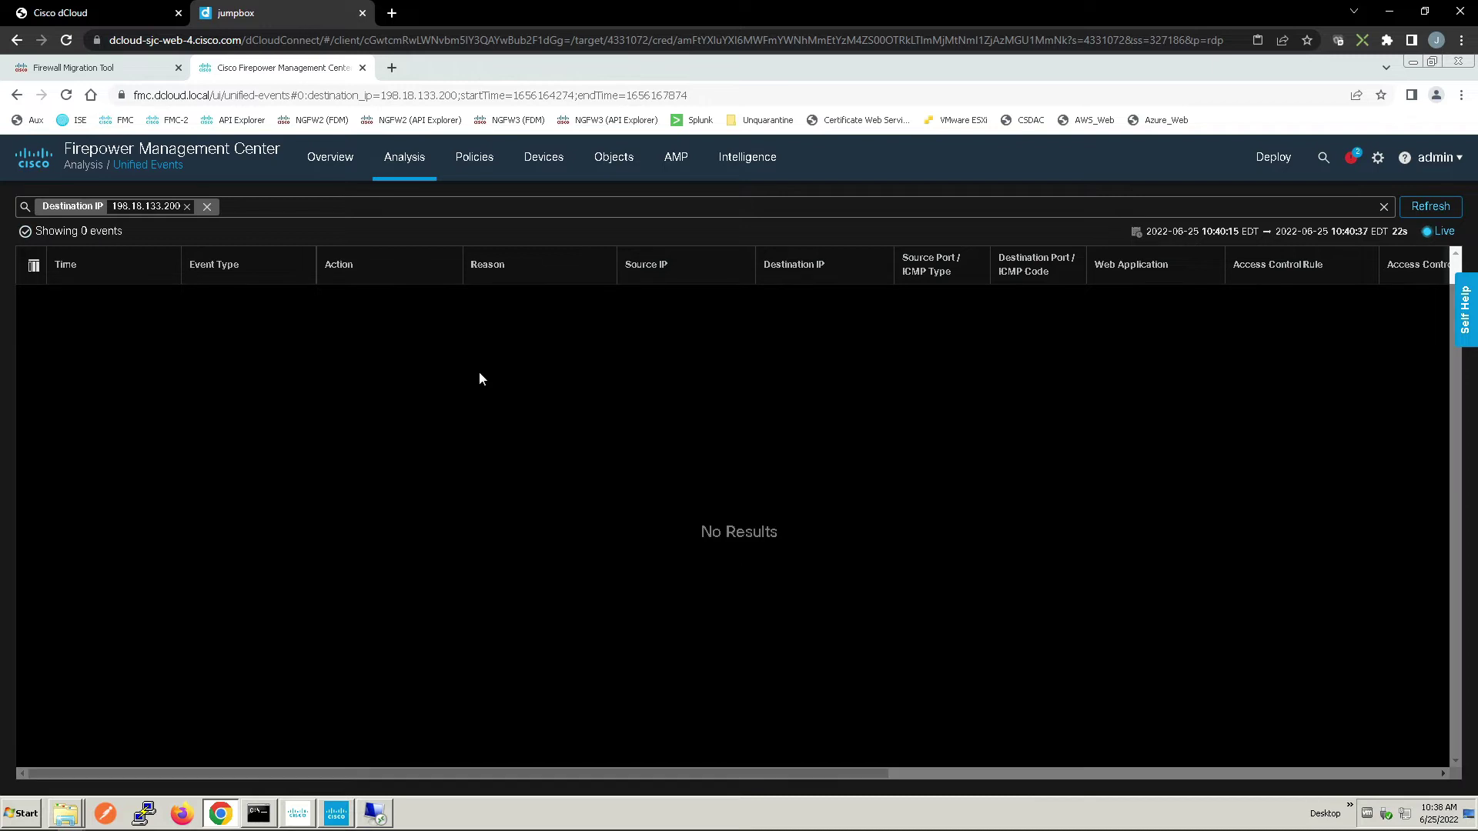
- Switch to the Remote Desktop session at 198.19.12.21 and run the HR user's shortcut from the Users folder "NGFW1 is your gateway"
left_click(377, 815)
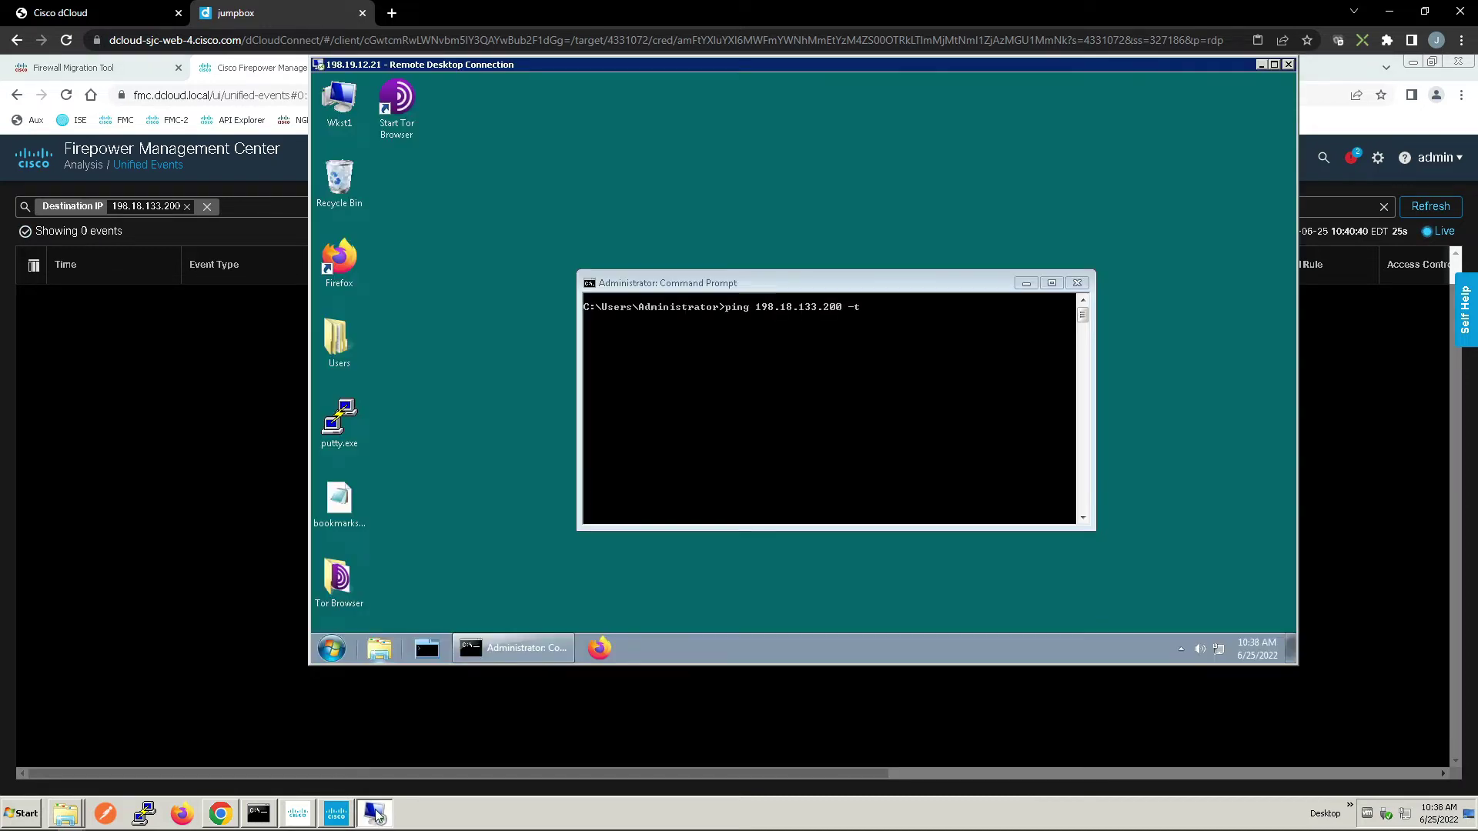
double_click(337, 348)
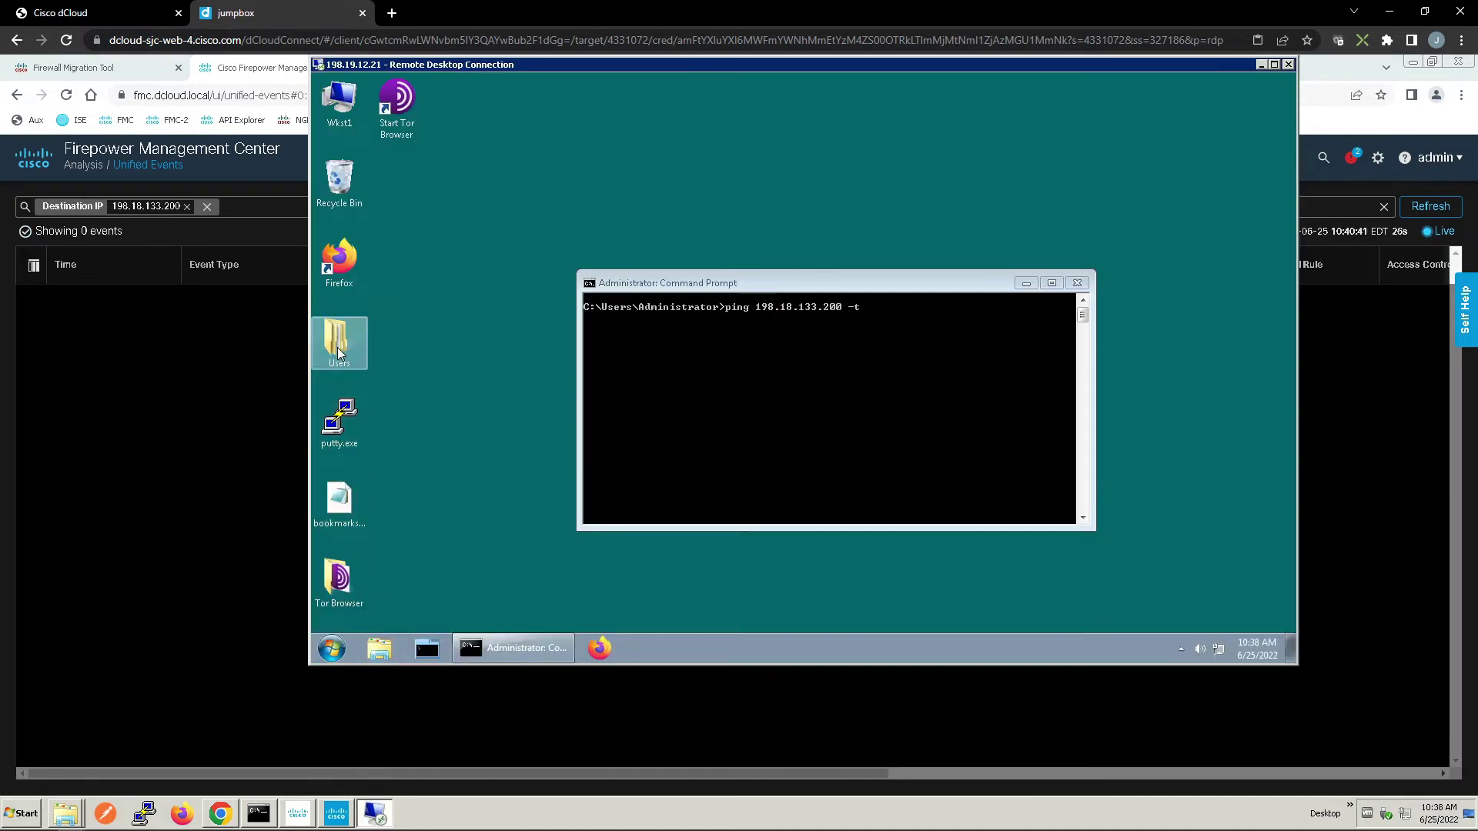
double_click(714, 255)
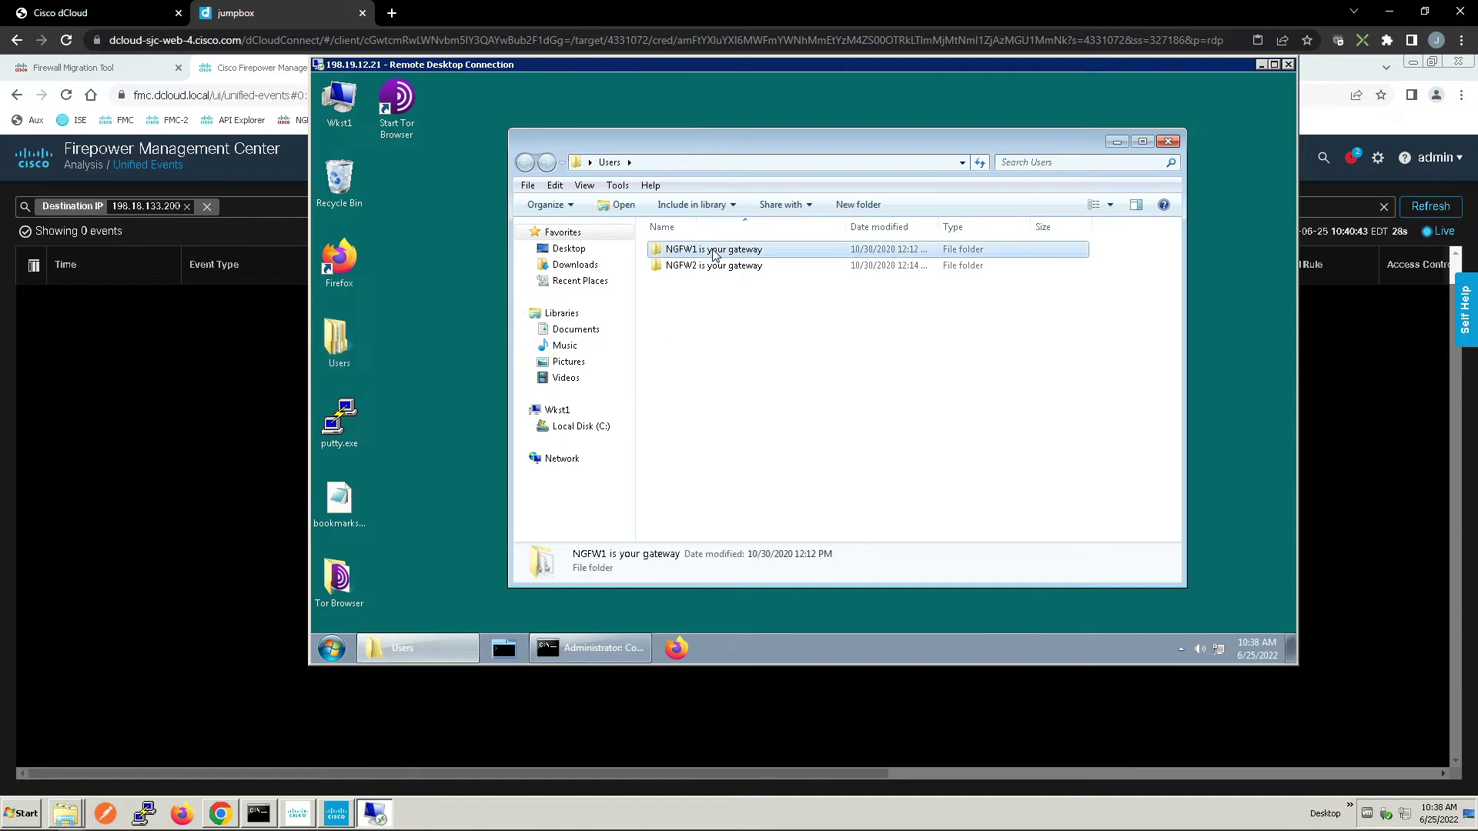
left_click(683, 305)
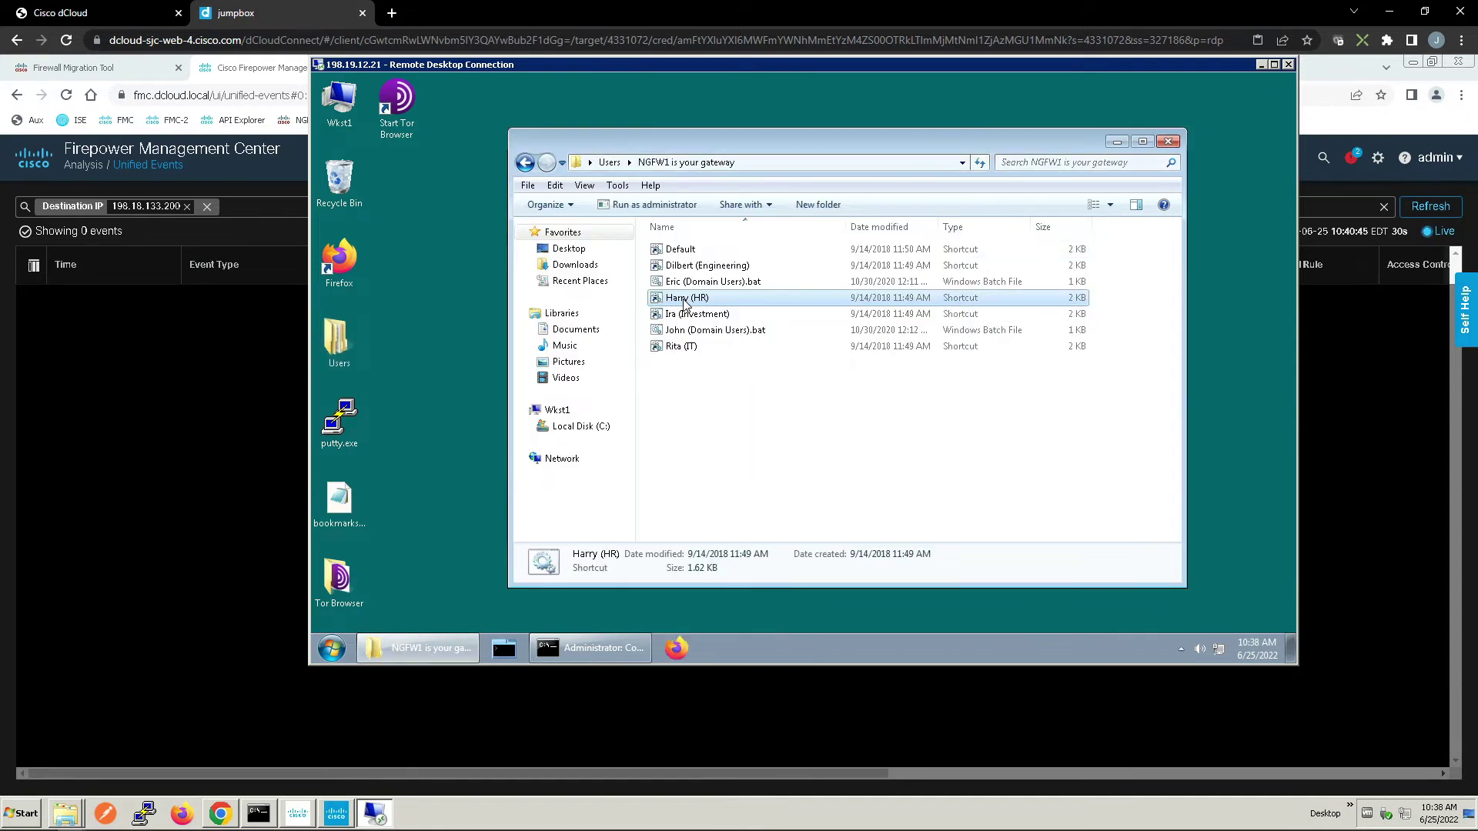
left_click(1117, 143)
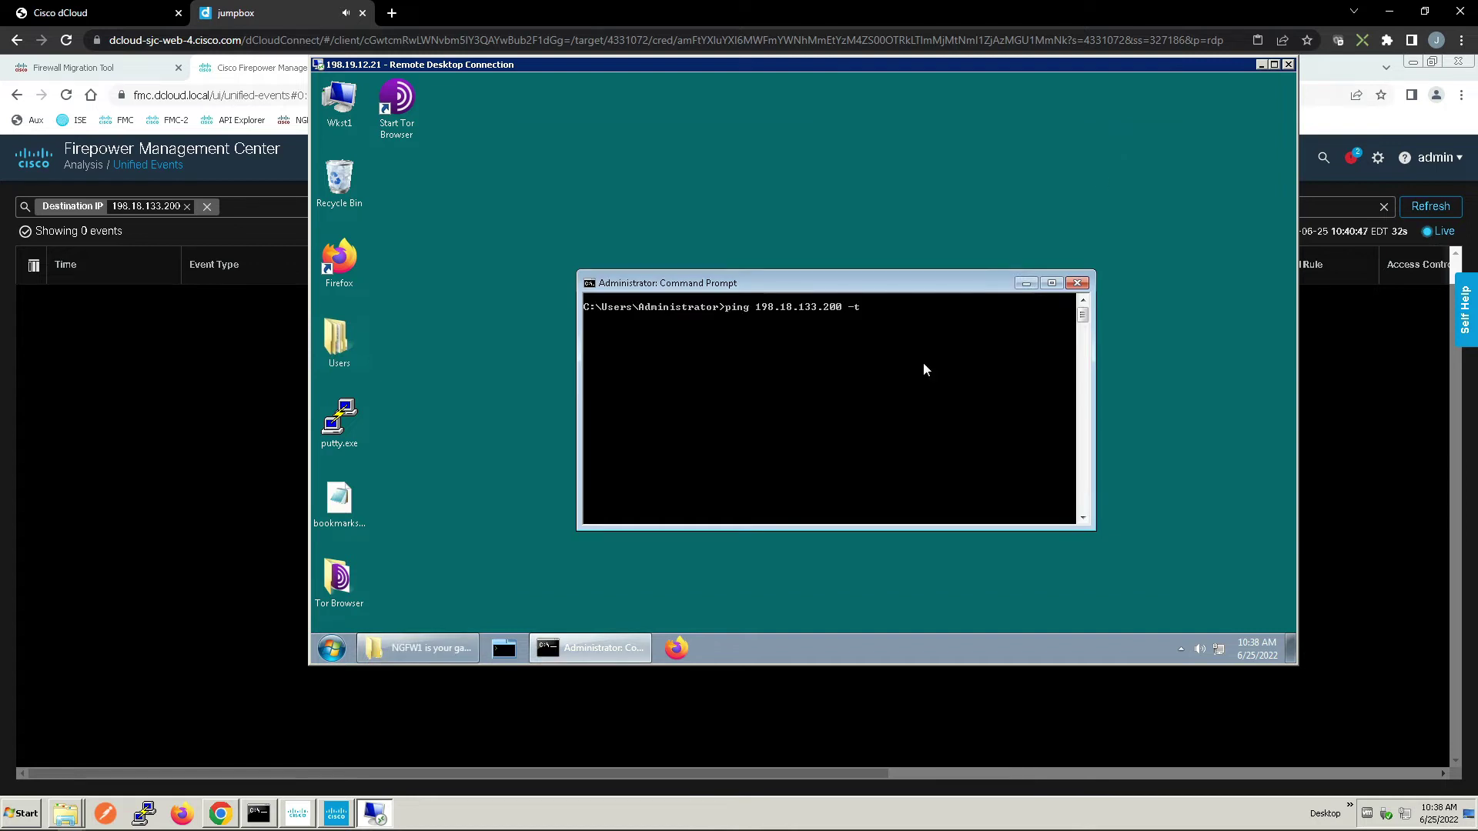
- Run the prepared ping 198.18.133.200 -t and return to the live events to check their Source SGT values
key("Return")
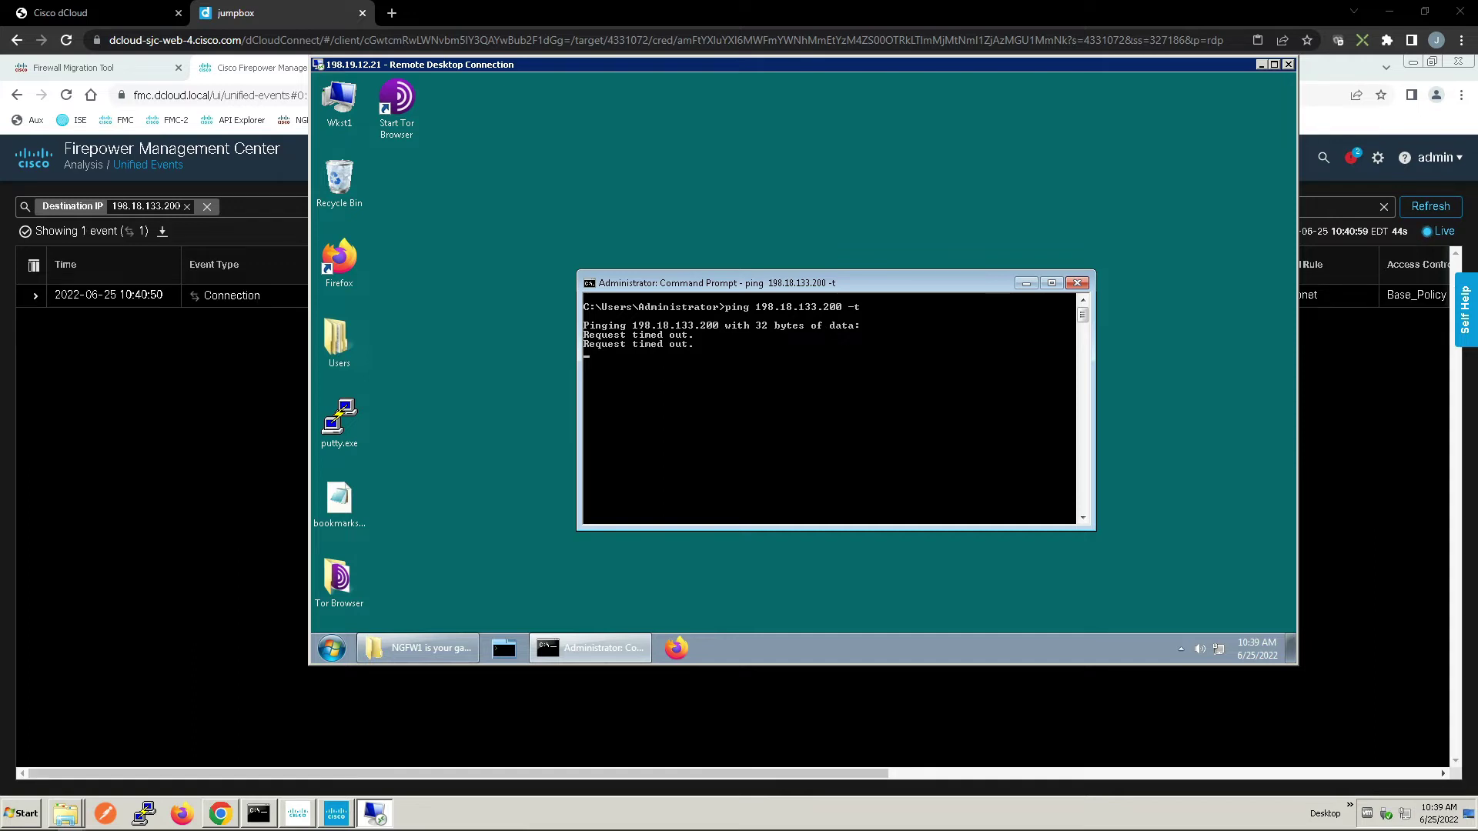
left_click(1387, 529)
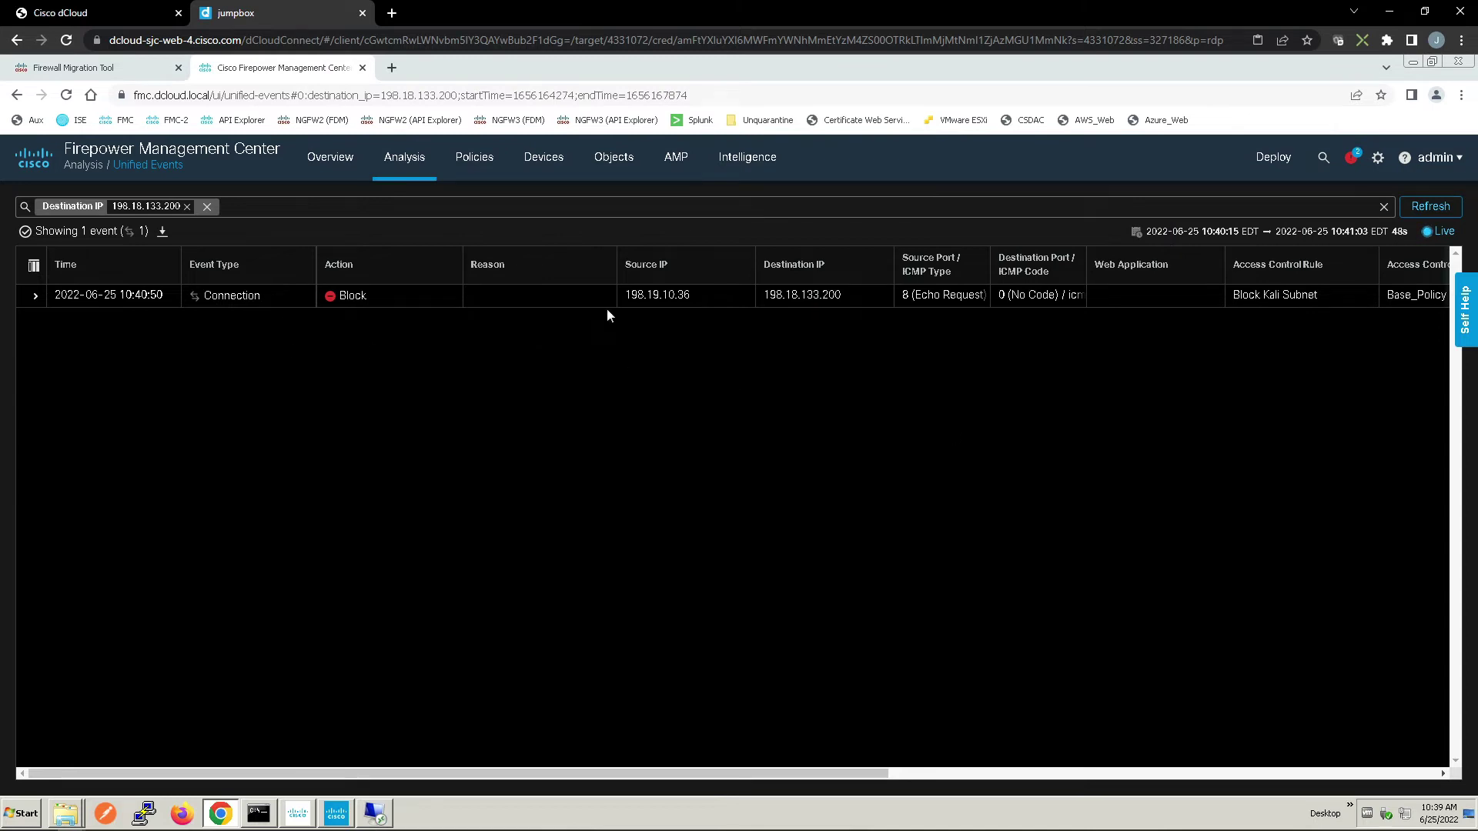
left_click_drag(389, 772, 968, 808)
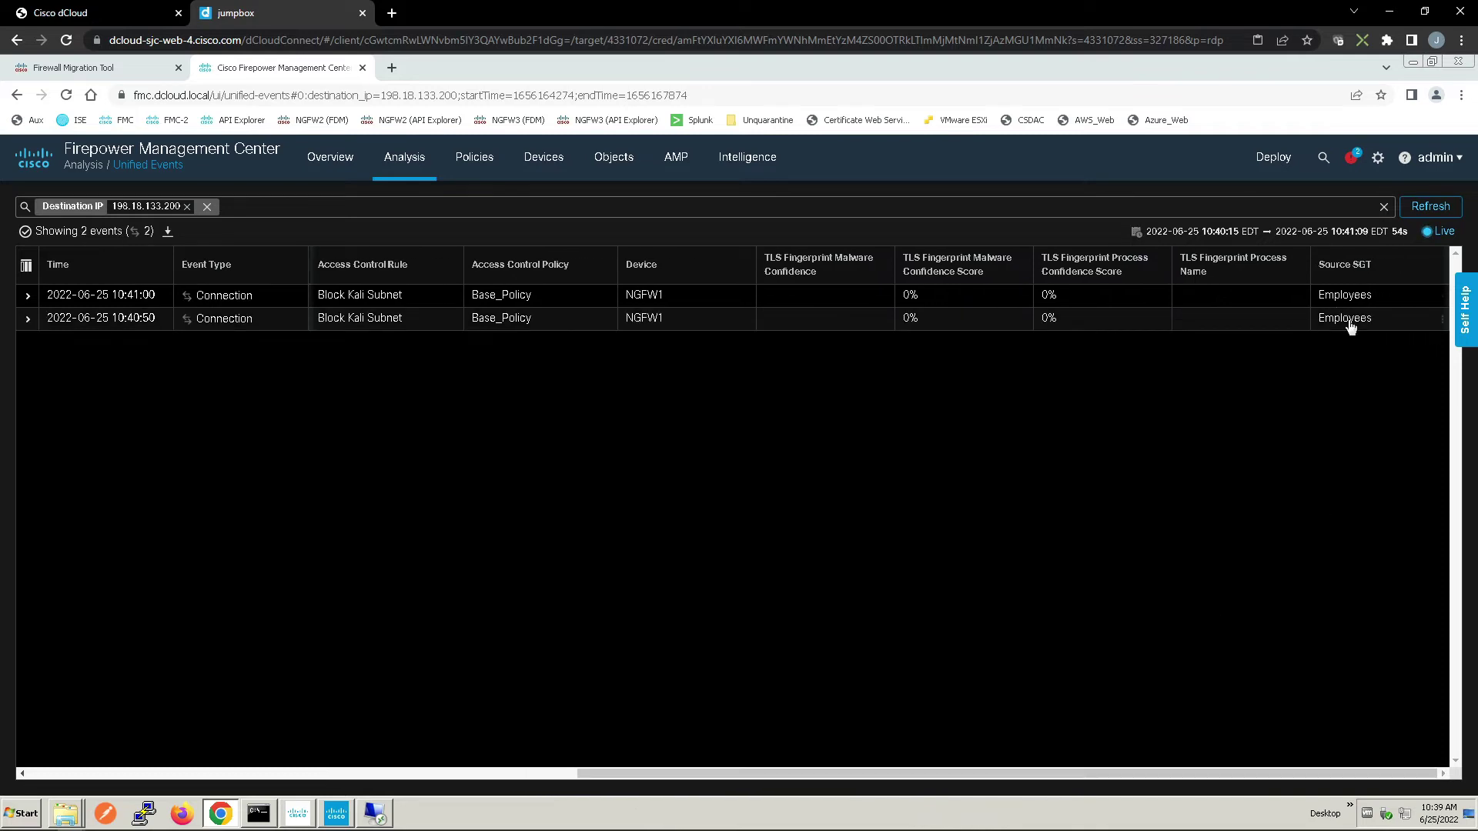
- Expand the latest blocked ping event in the live events table to examine its details
left_click_drag(1192, 777, 507, 745)
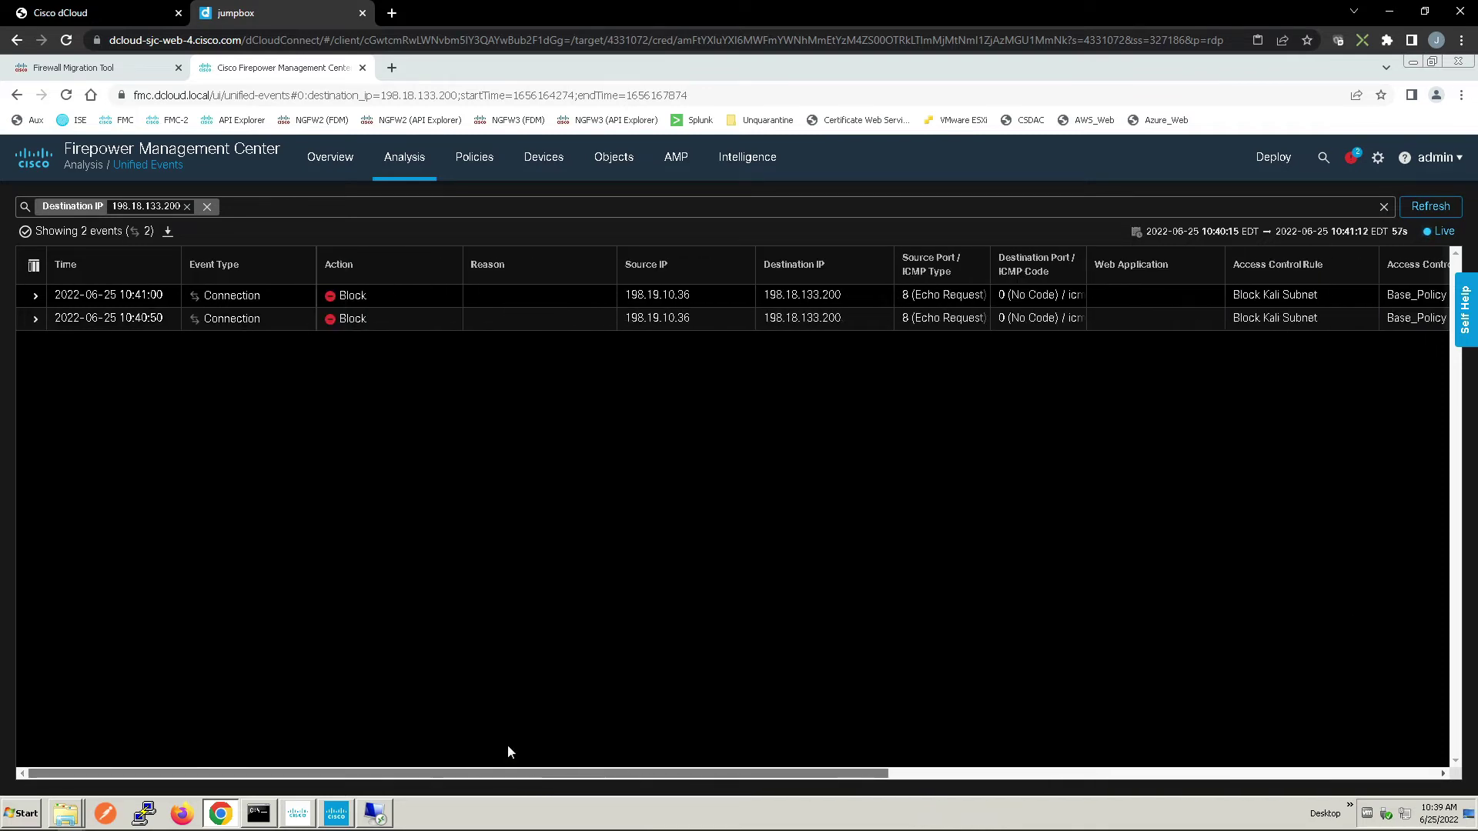
left_click(36, 297)
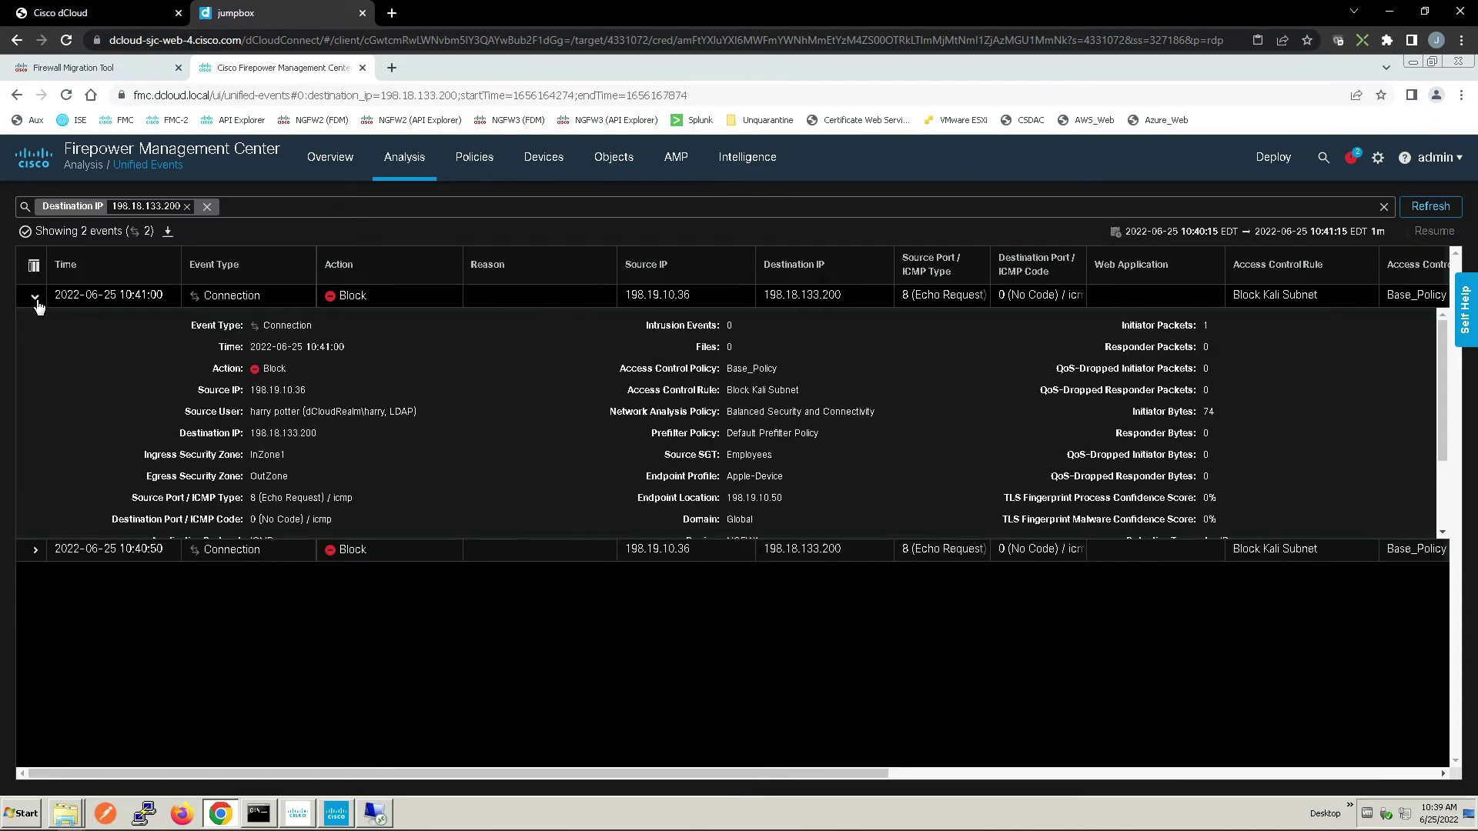
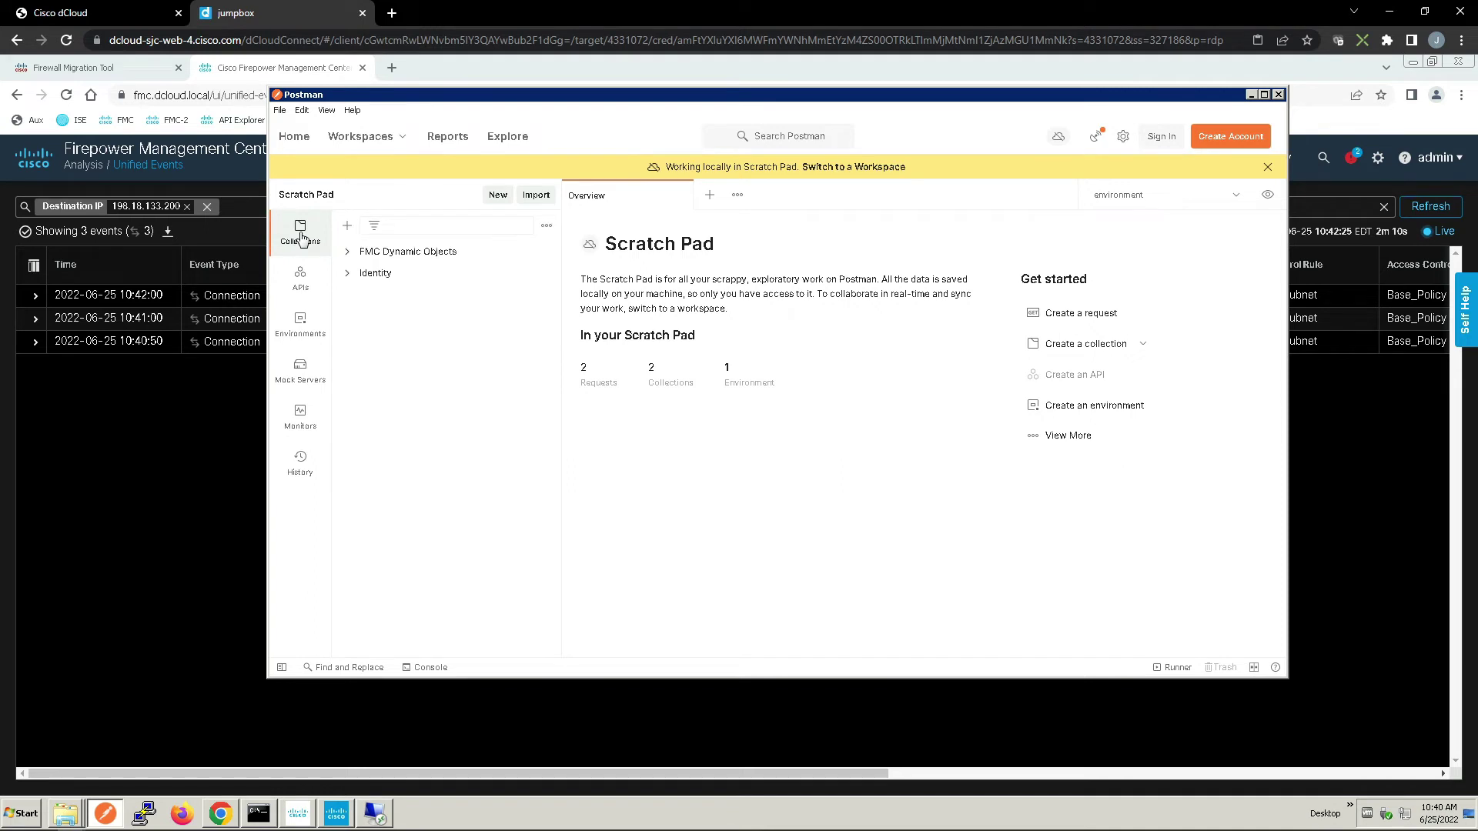
- Switch to Postman, send the FMC - Generate Token request from the FMC Dynamic Objects collection and review its response headers
left_click(421, 253)
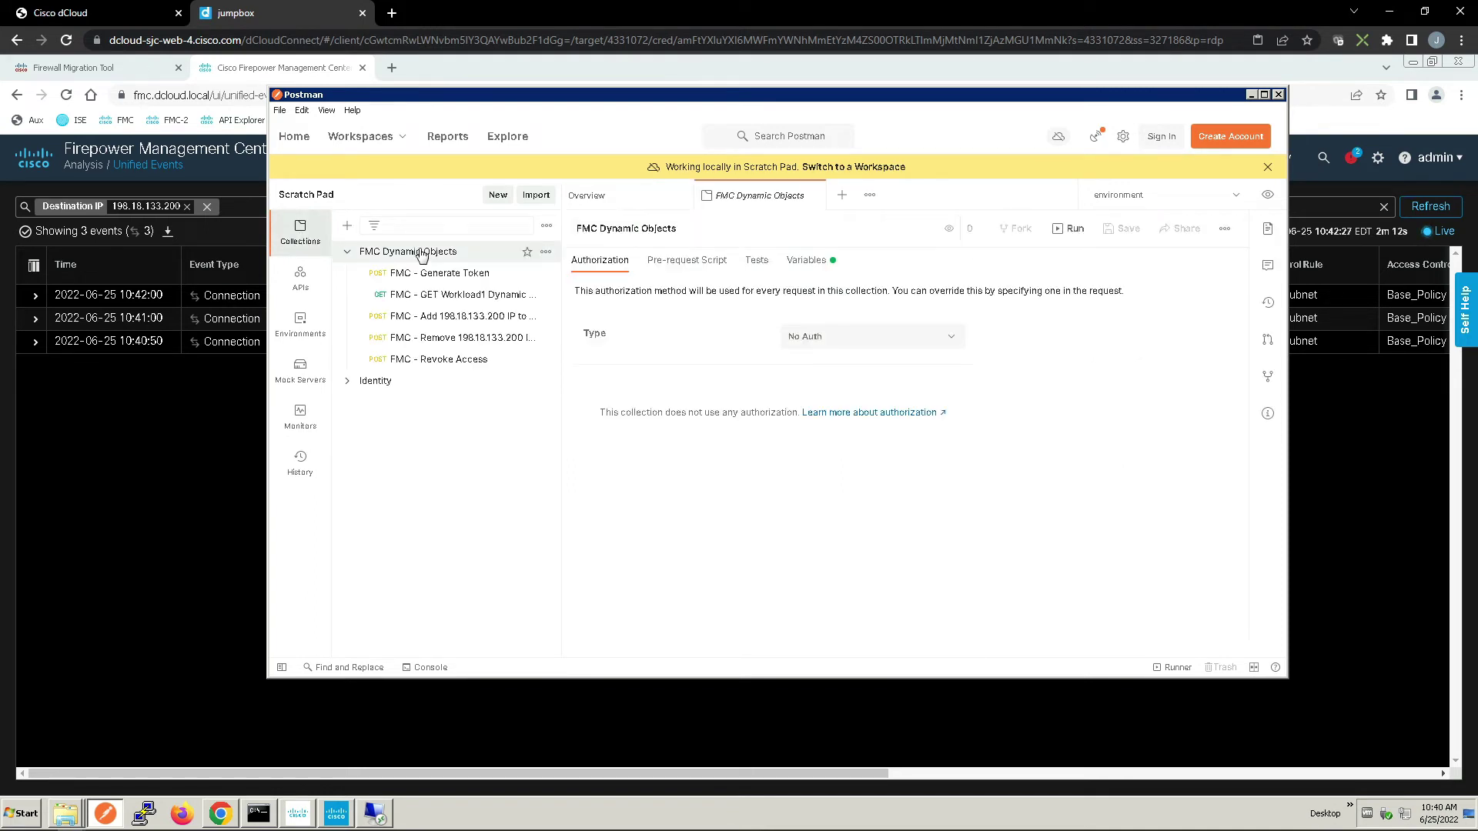
left_click(449, 274)
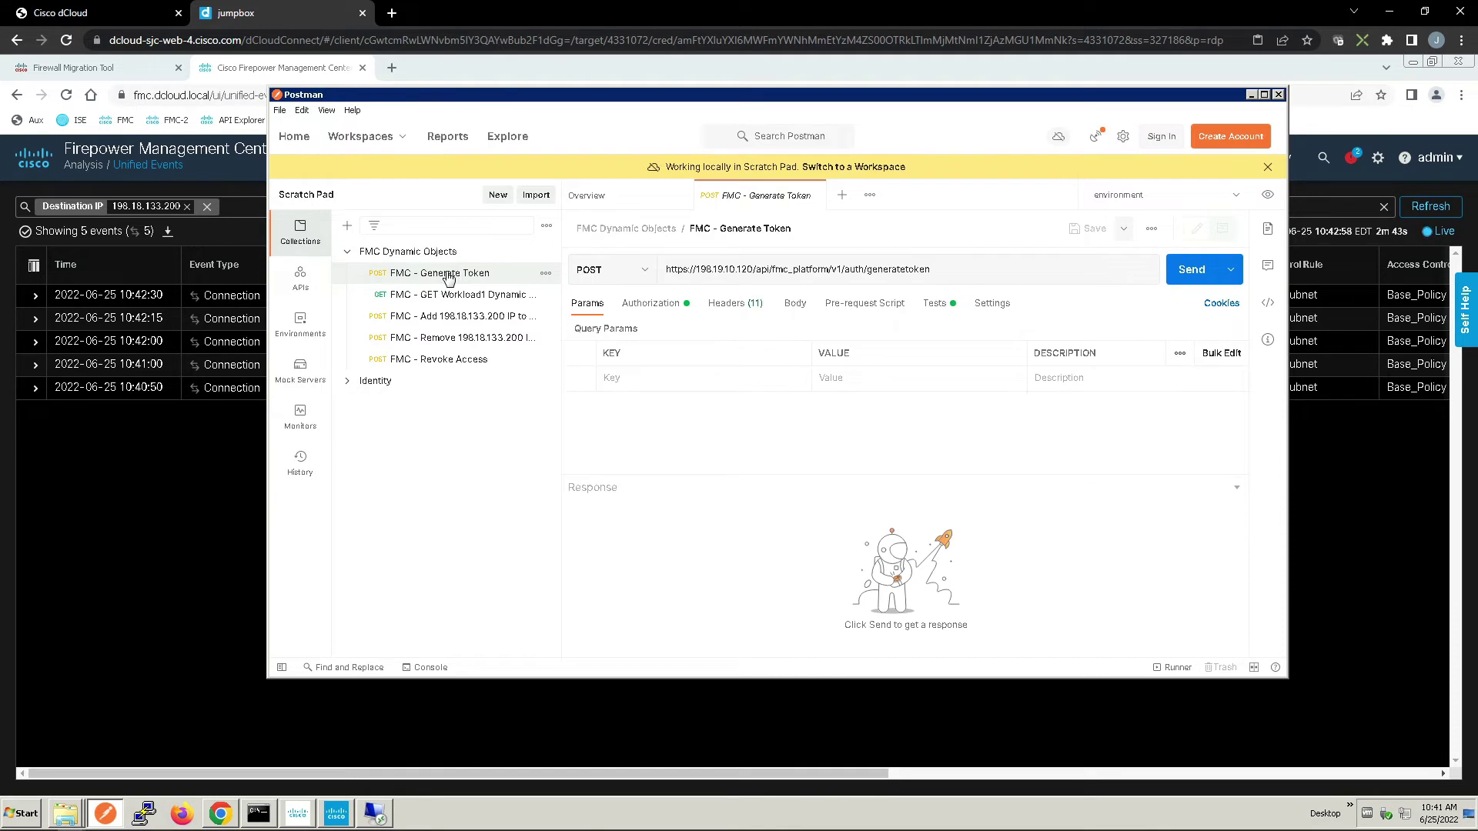
left_click(1199, 273)
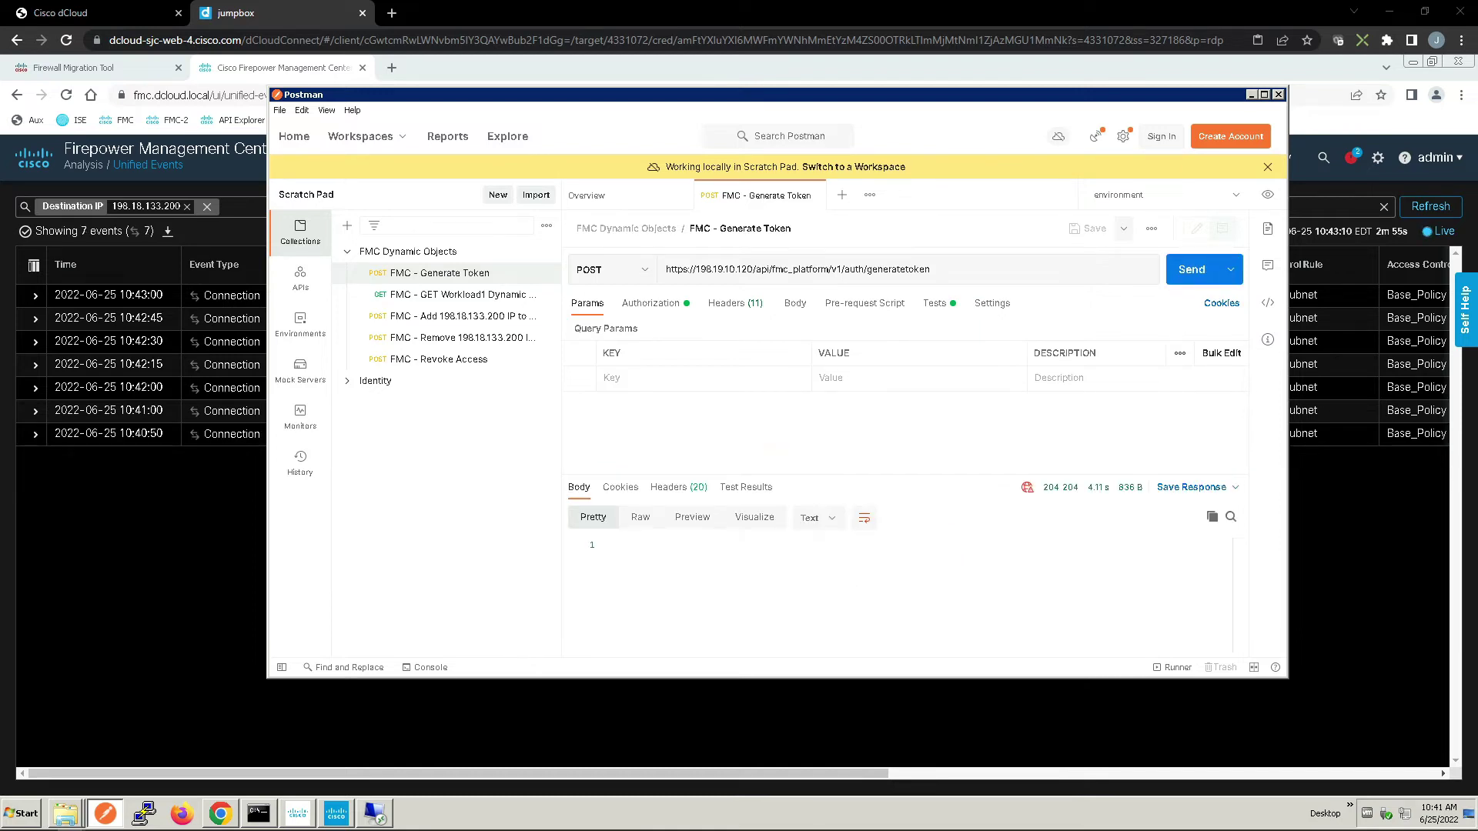
left_click(676, 493)
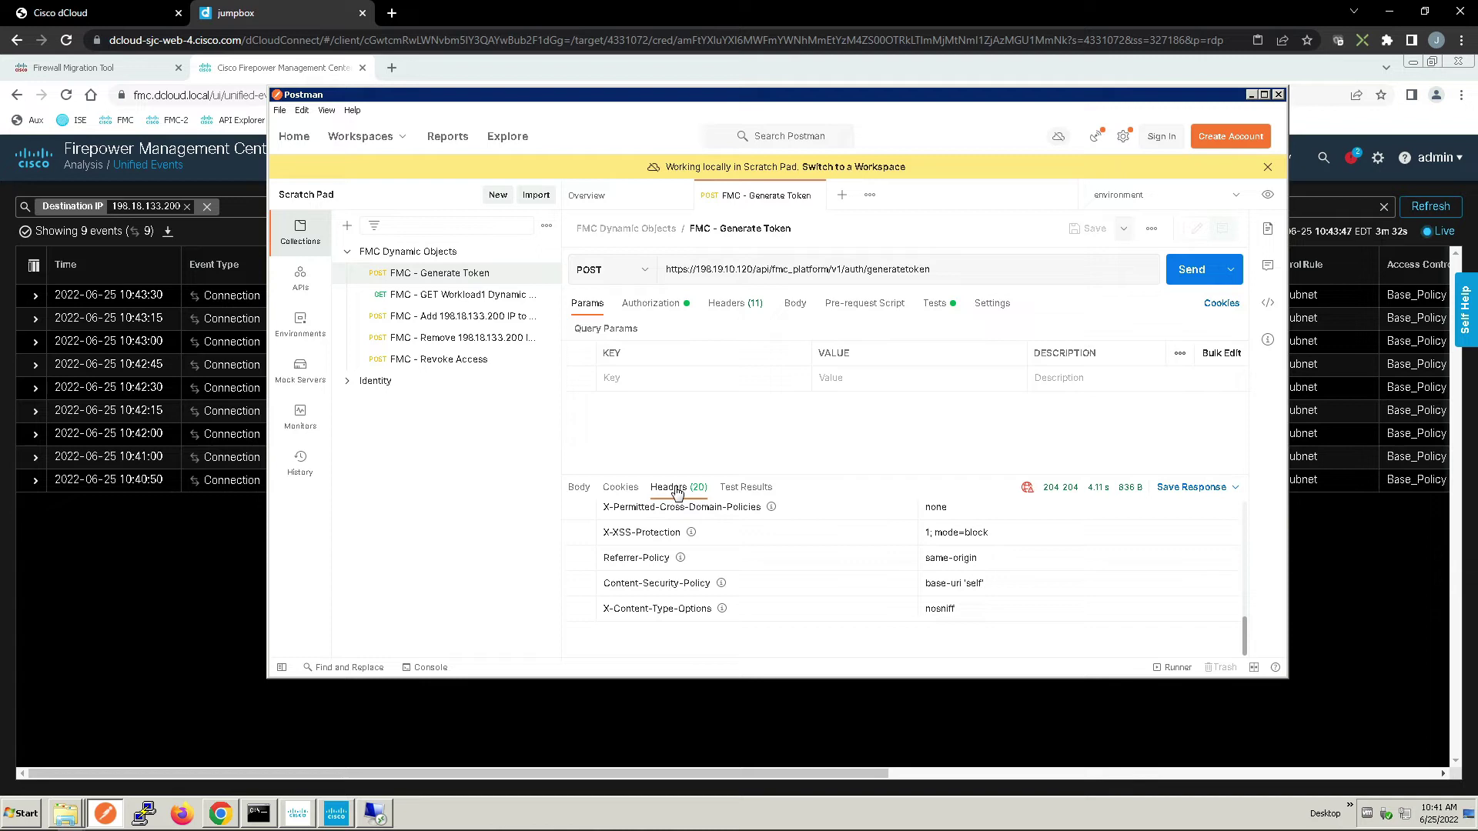
left_click_drag(1245, 647, 1240, 612)
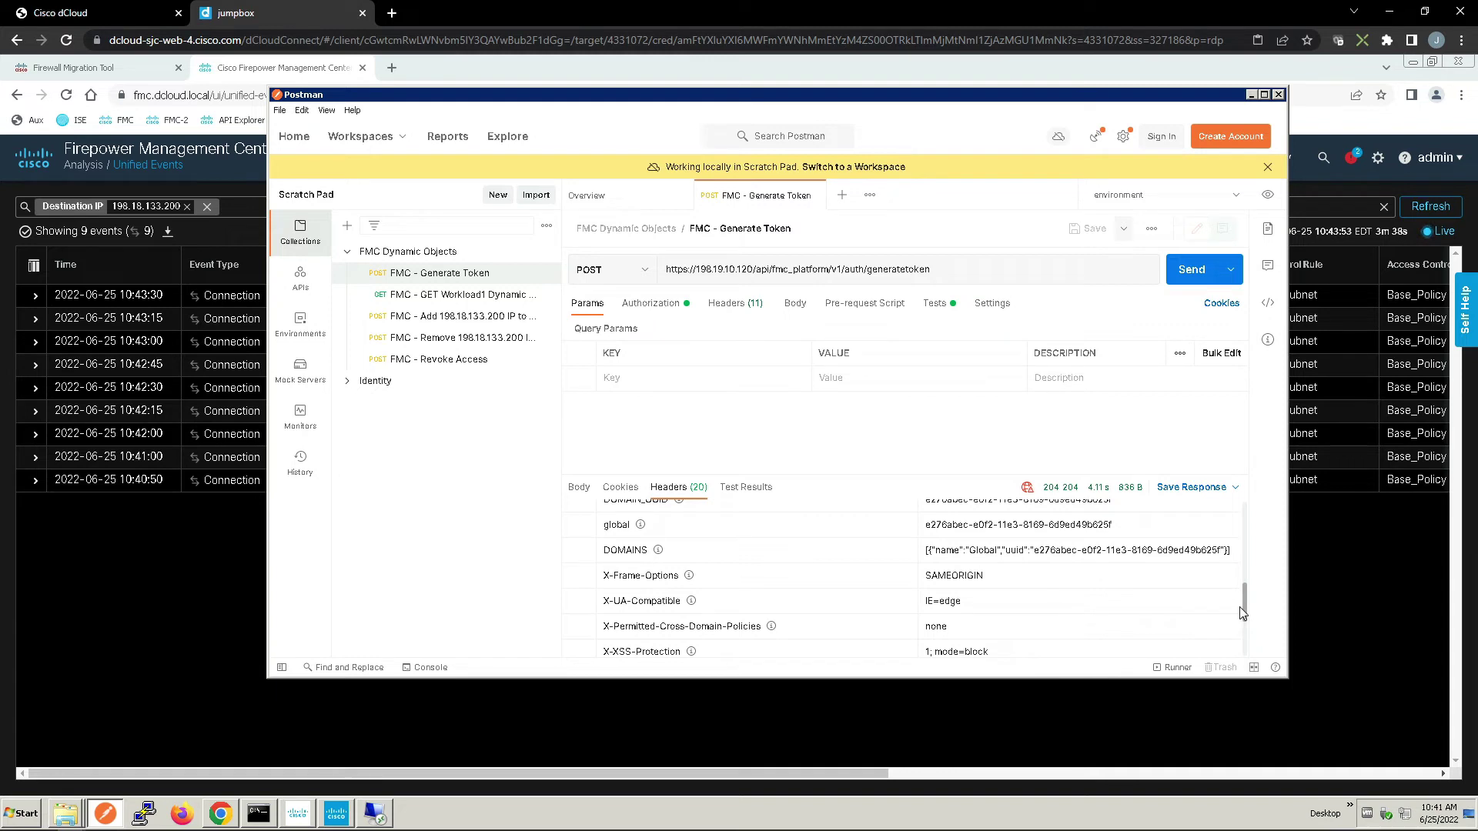
left_click_drag(1240, 612, 1240, 521)
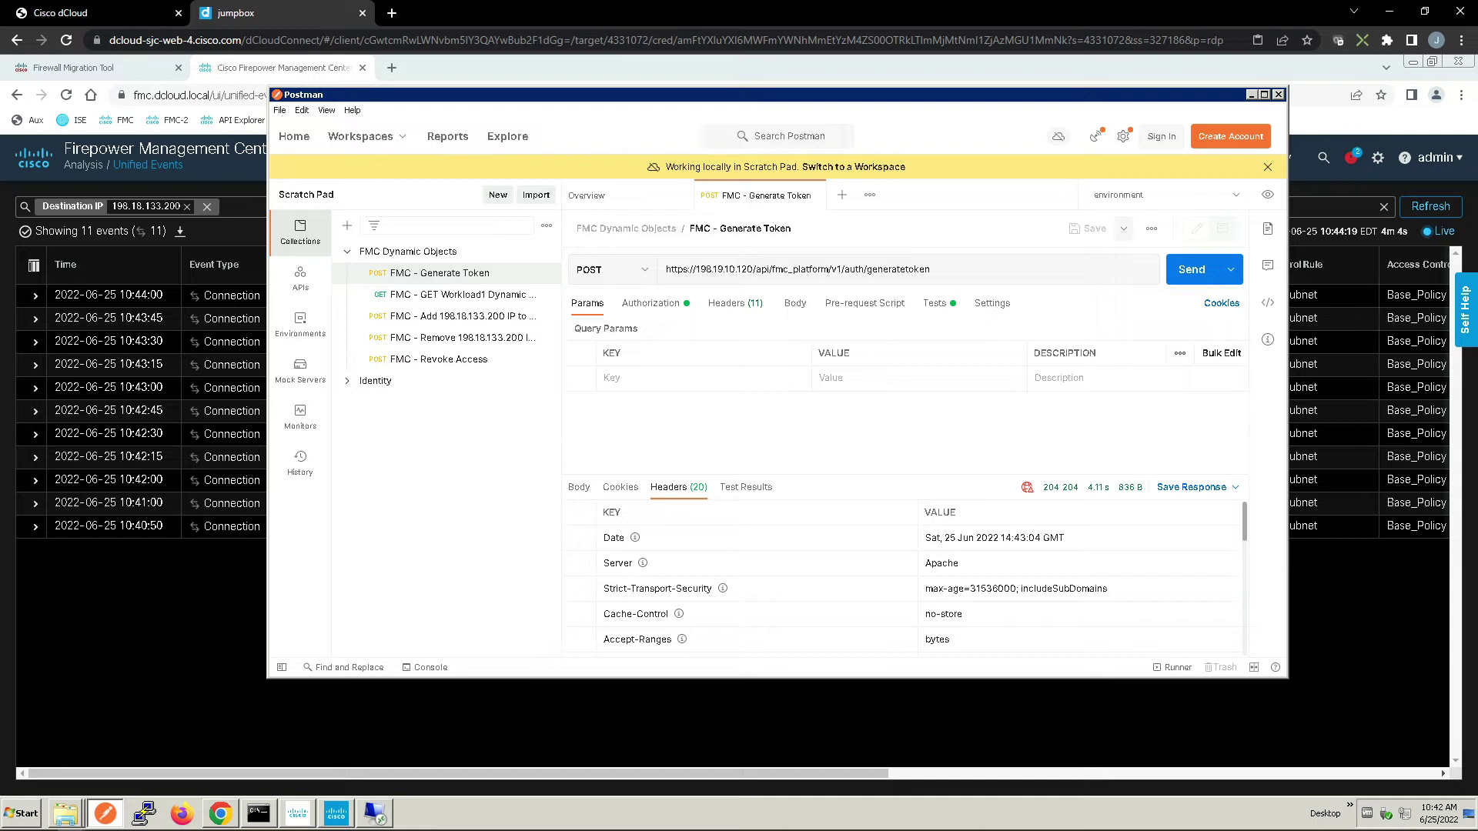
- Send the FMC - GET Workload1 Dynamic Object ID request and review the returned object in the response body
left_click(471, 297)
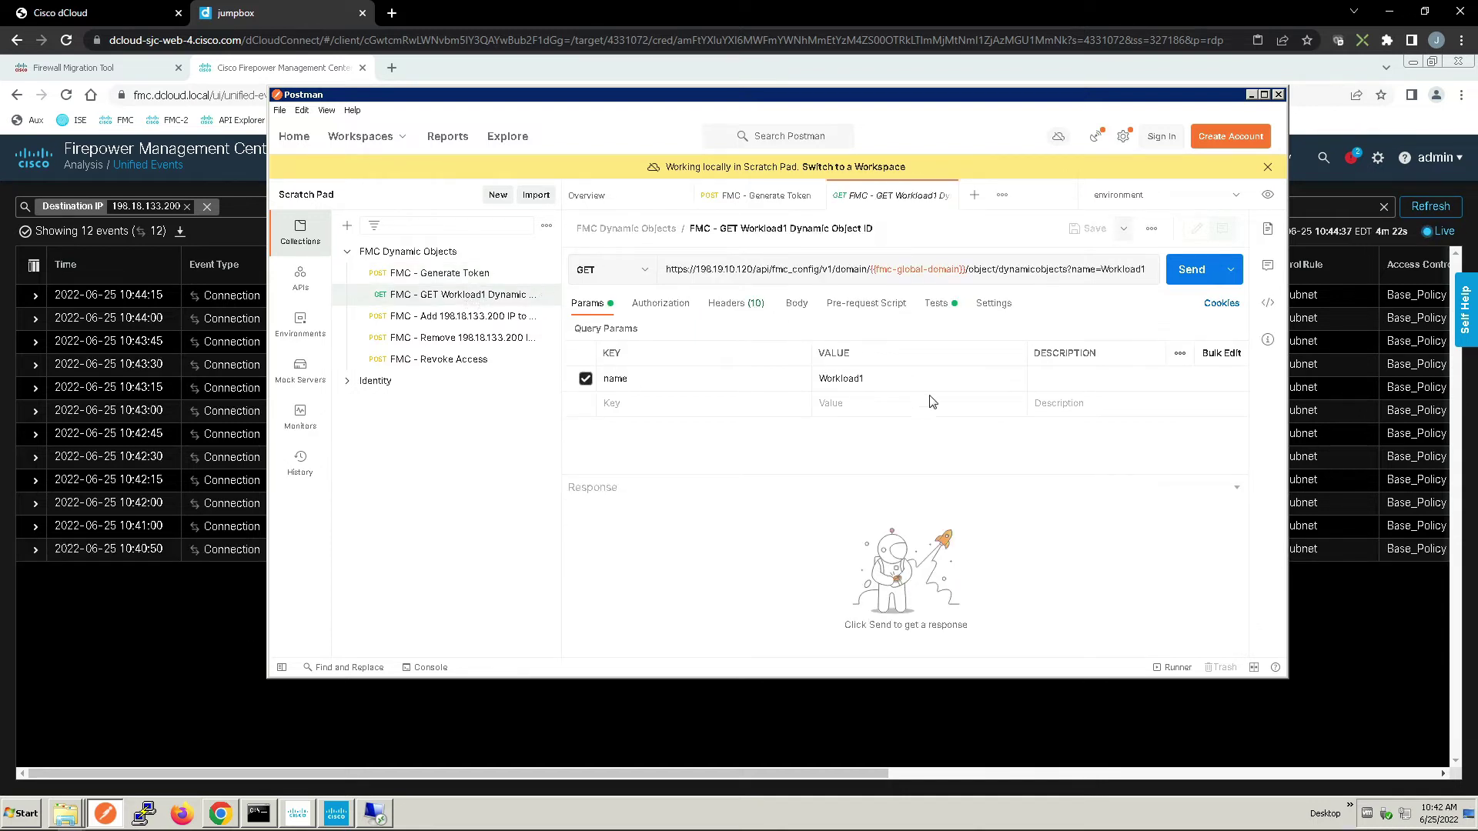
left_click(1195, 271)
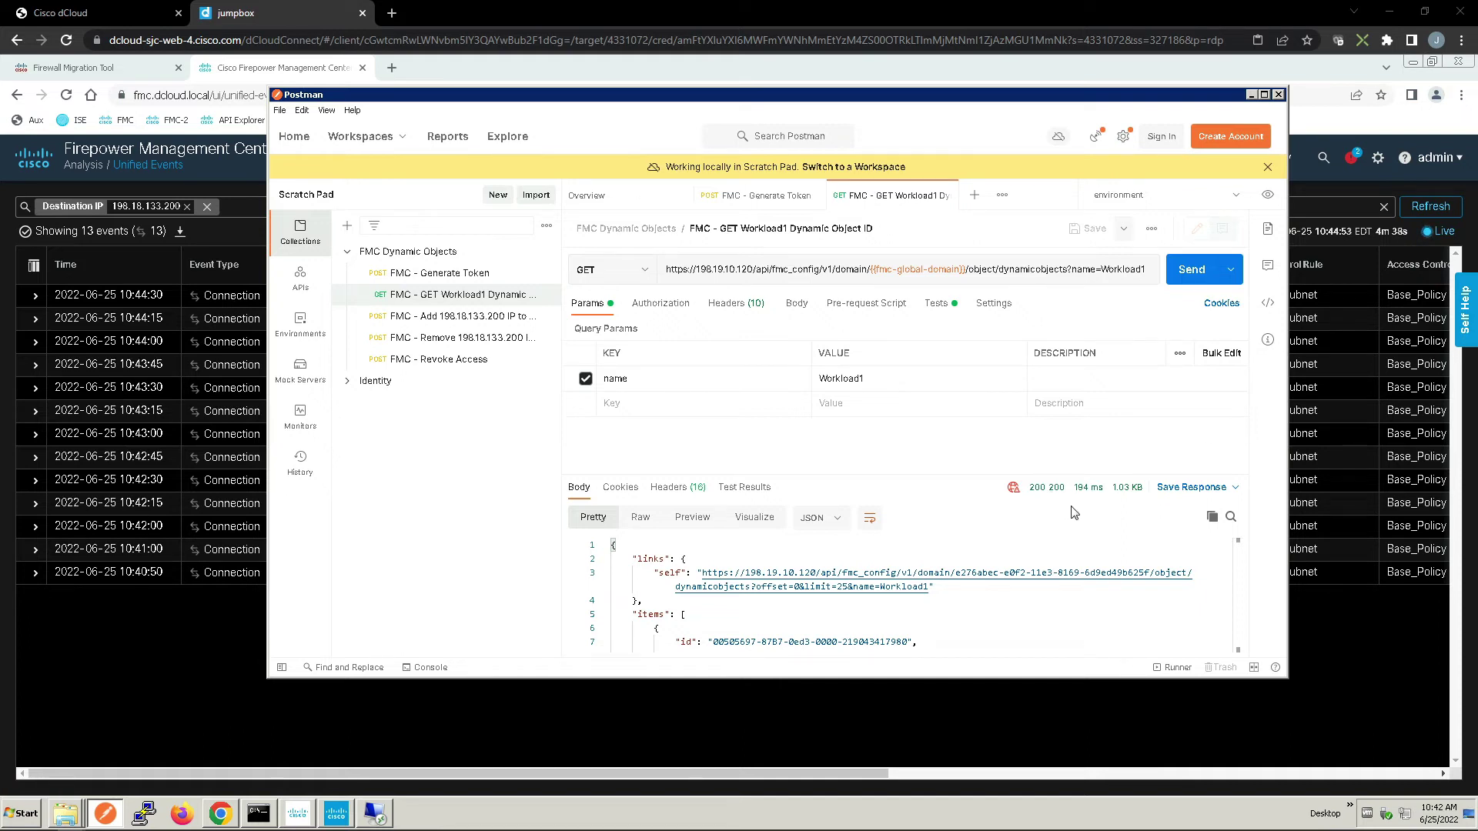
left_click_drag(1237, 558, 1249, 591)
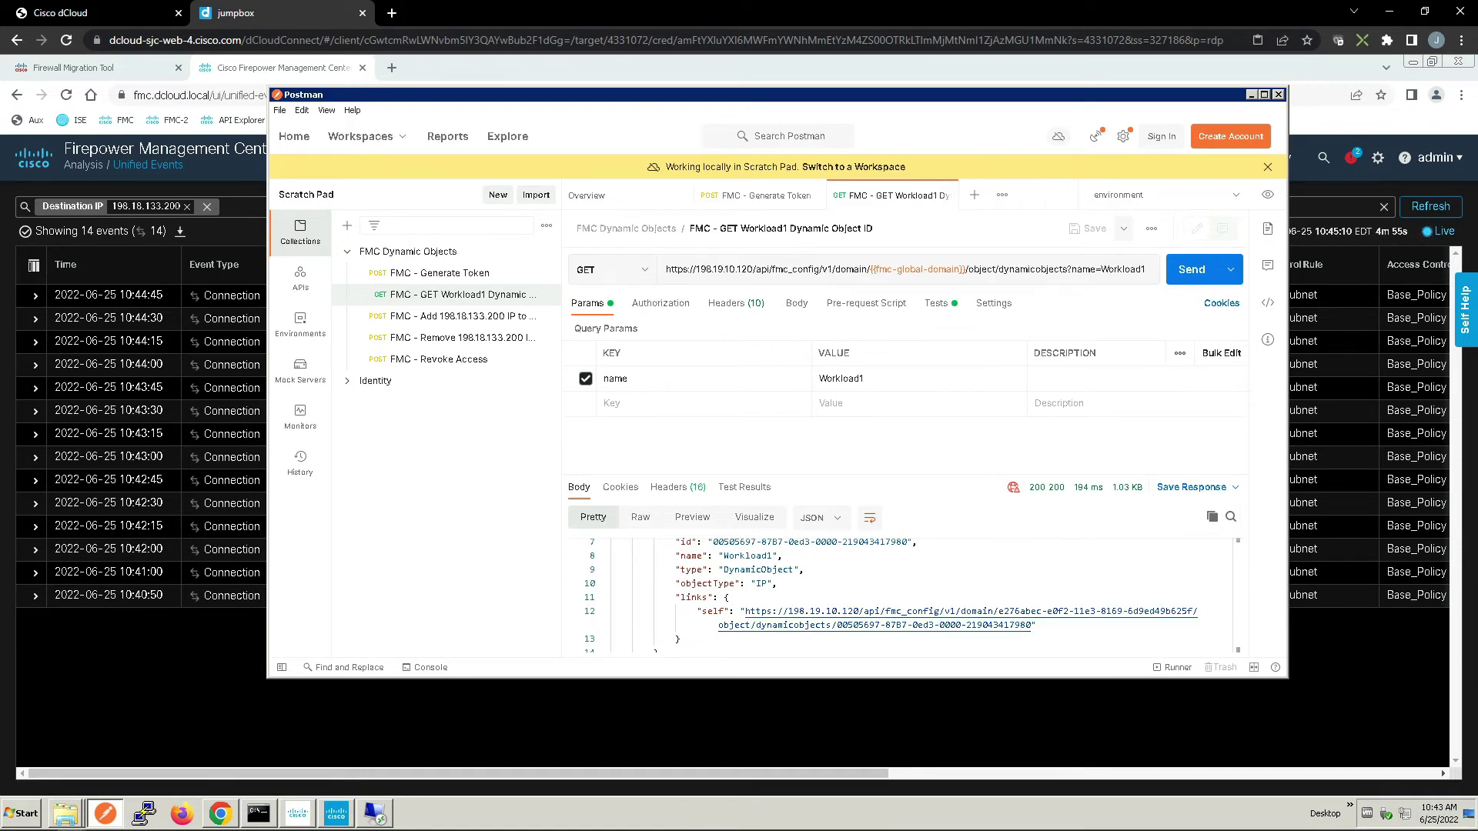
- Send the FMC - Add 198.18.133.200 IP to Workload1 request and return to the live events to check their actions
left_click(443, 321)
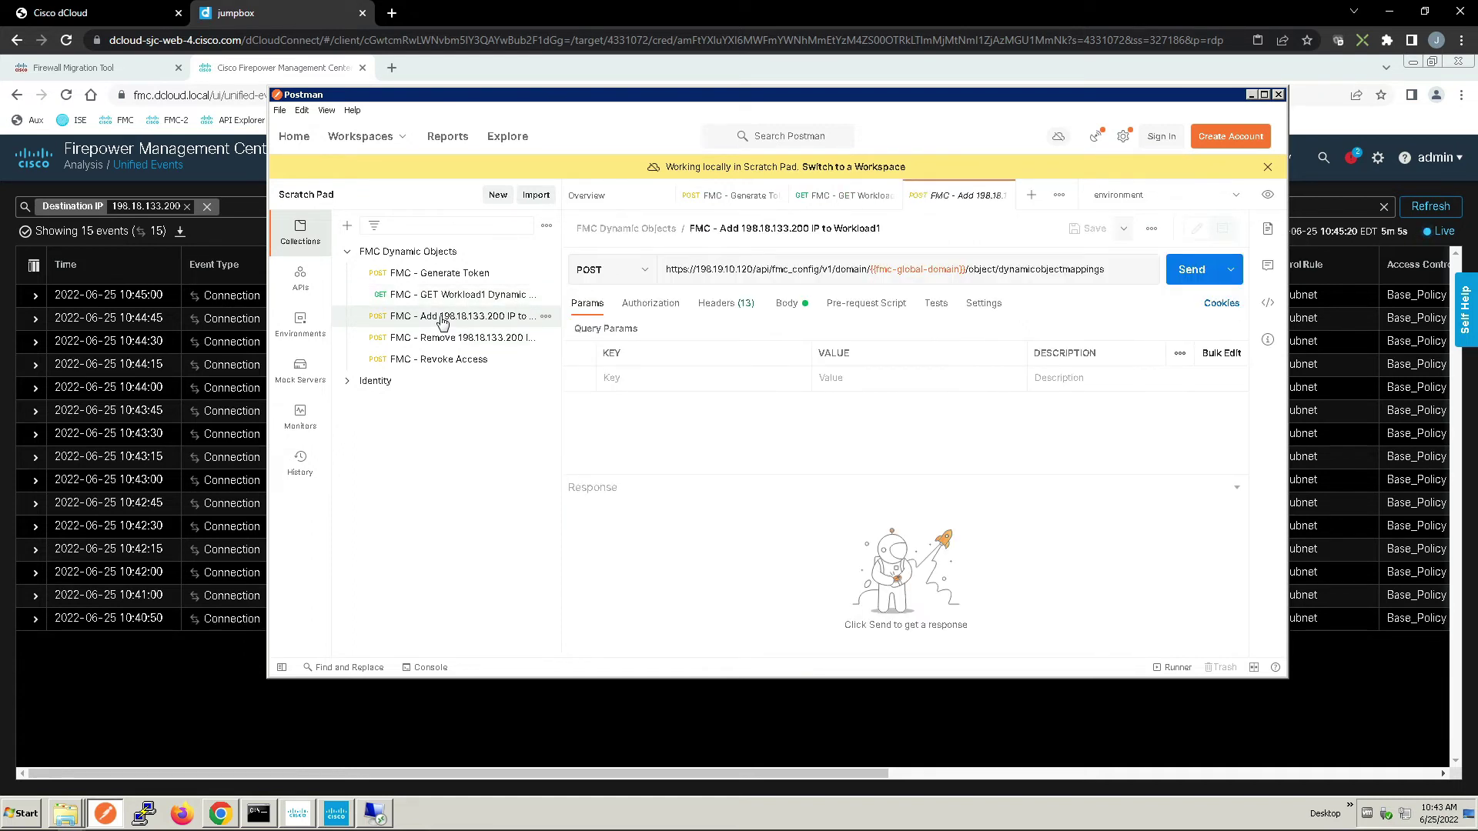
left_click(1189, 276)
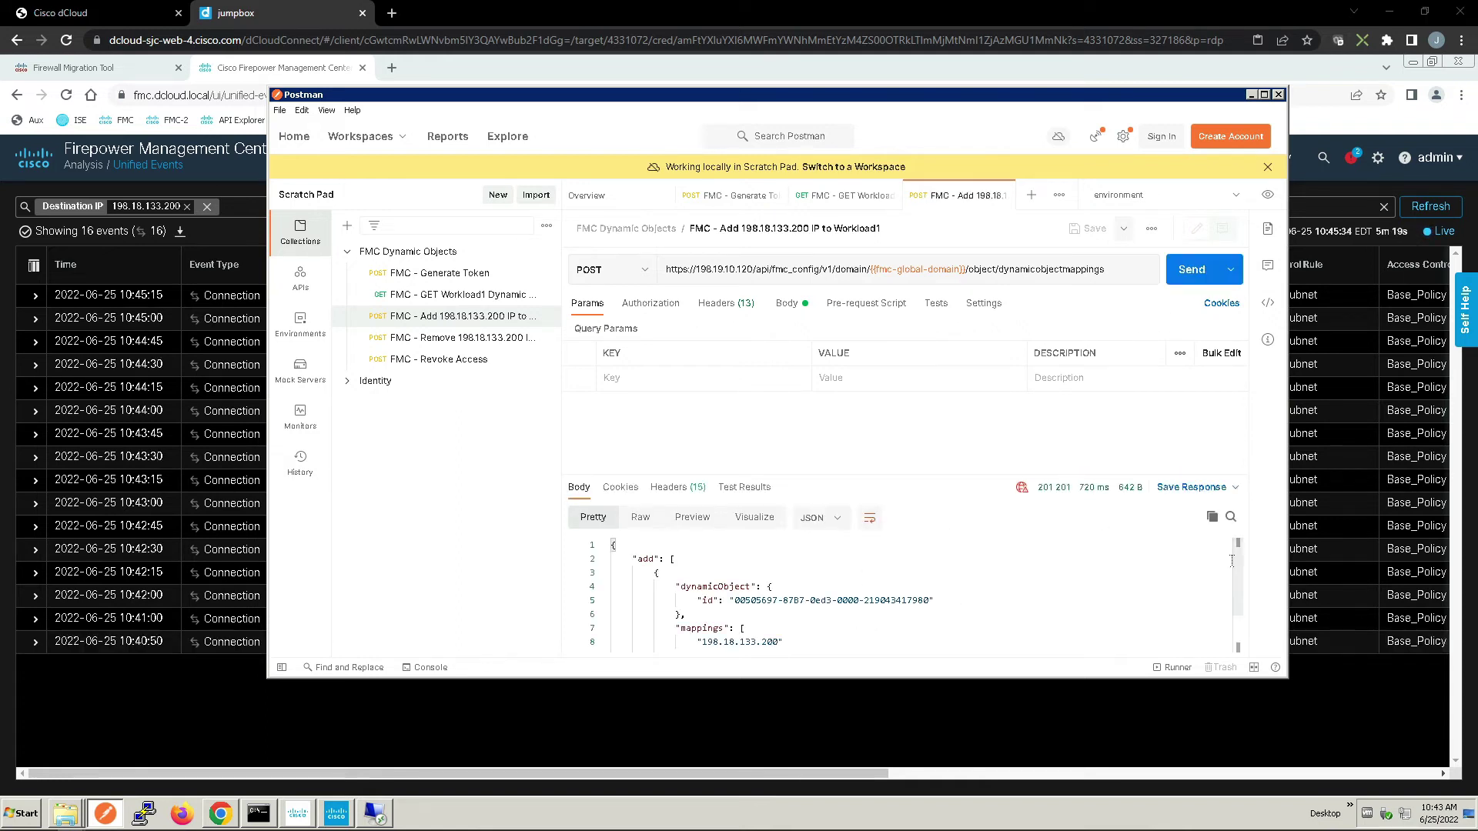
scroll(1238, 579, "down", 2)
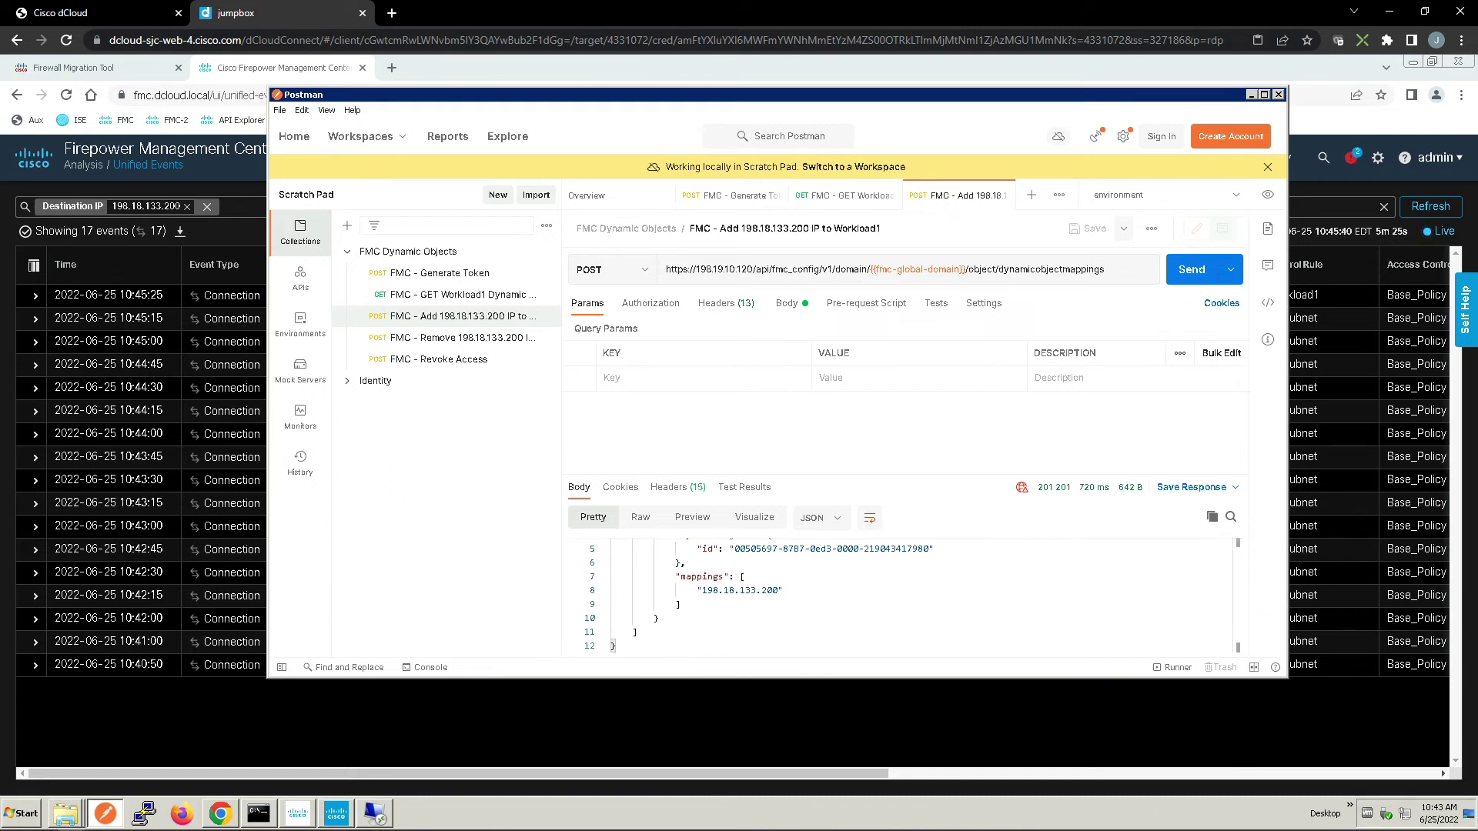
left_click(1021, 731)
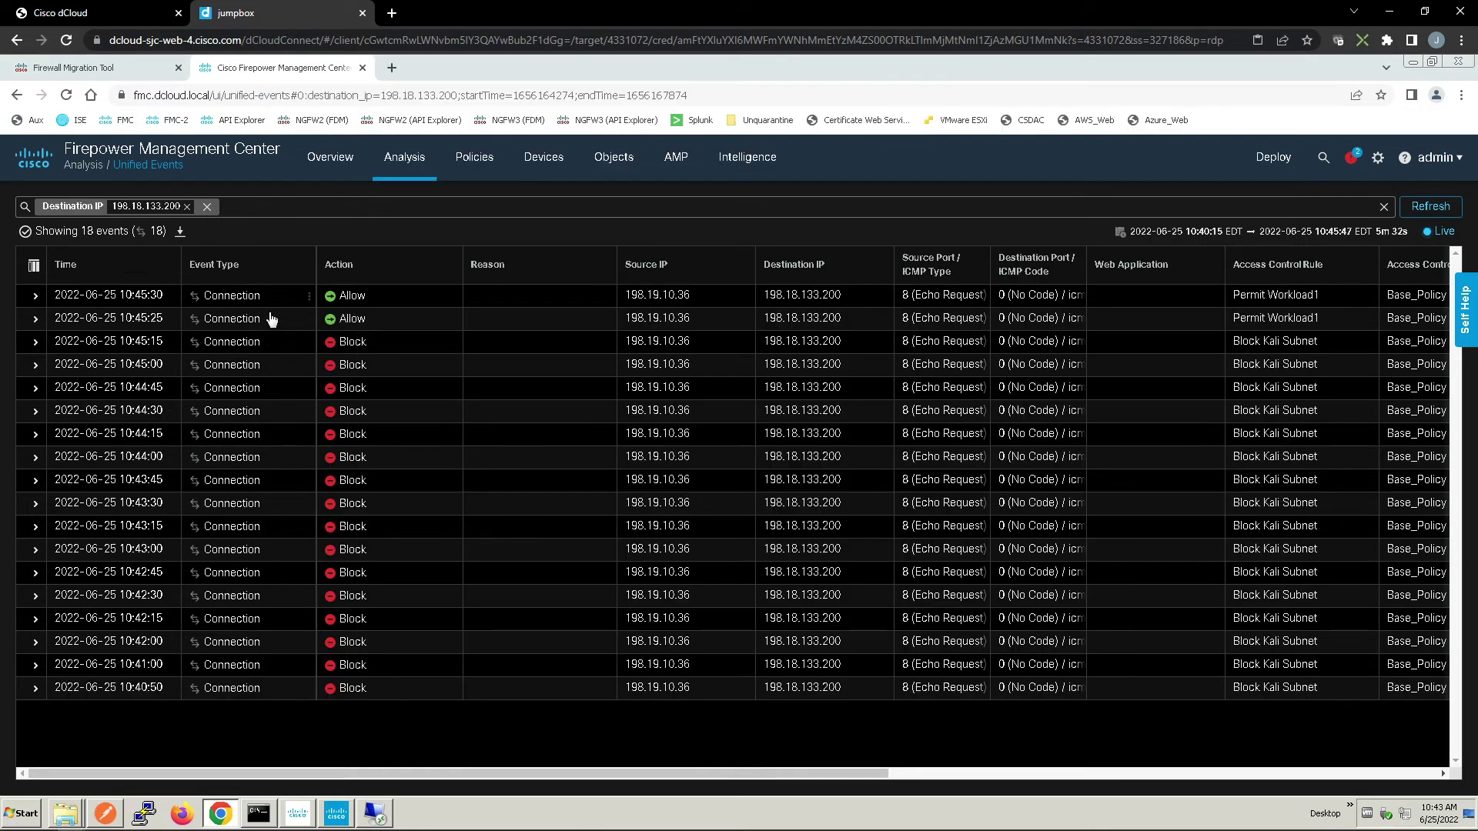
left_click_drag(452, 776, 743, 778)
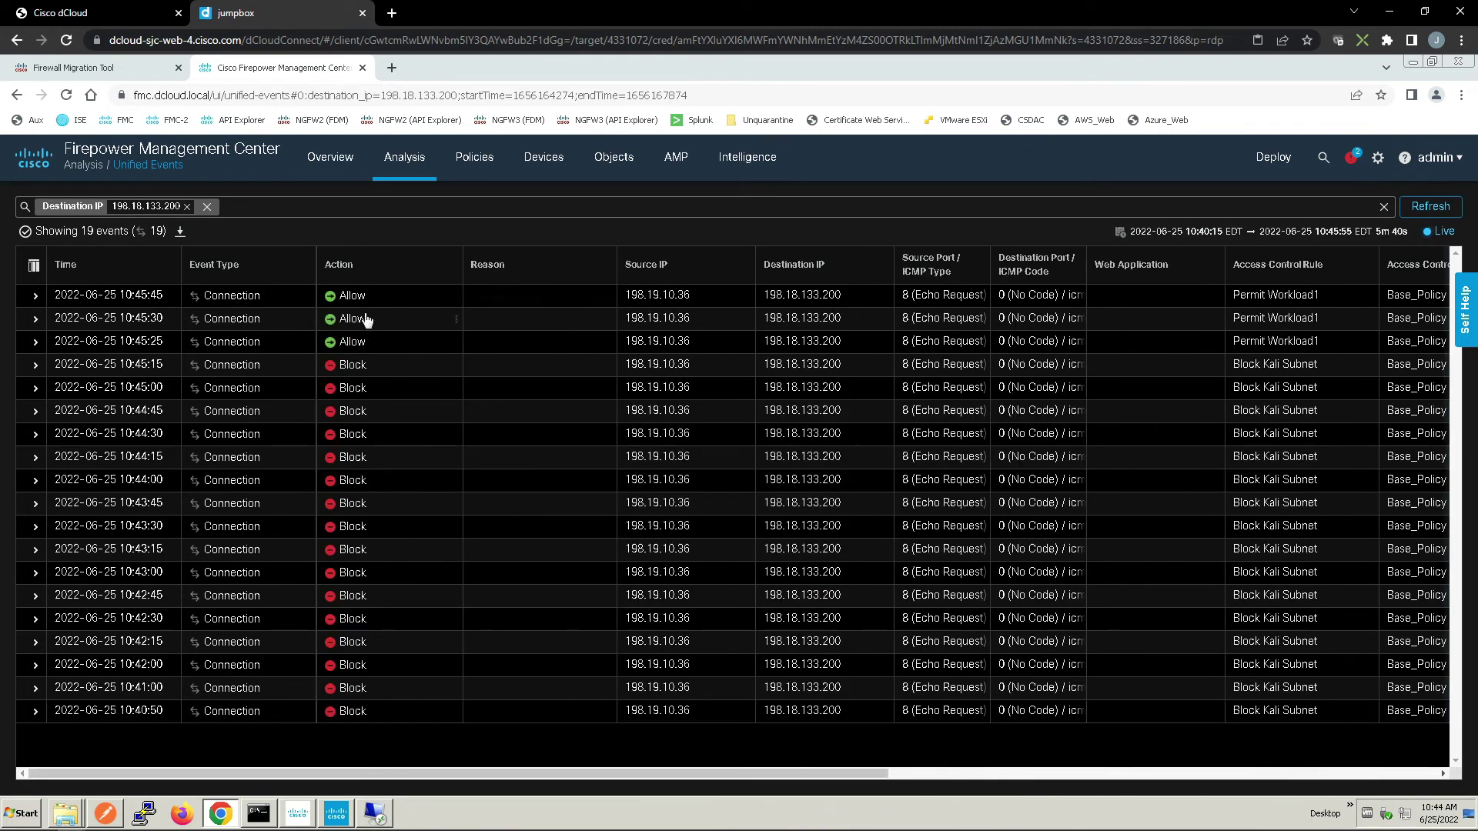
- Open the dynamic objects under External Attributes in Object Management and download Workload1's mapped IPs
left_click(613, 160)
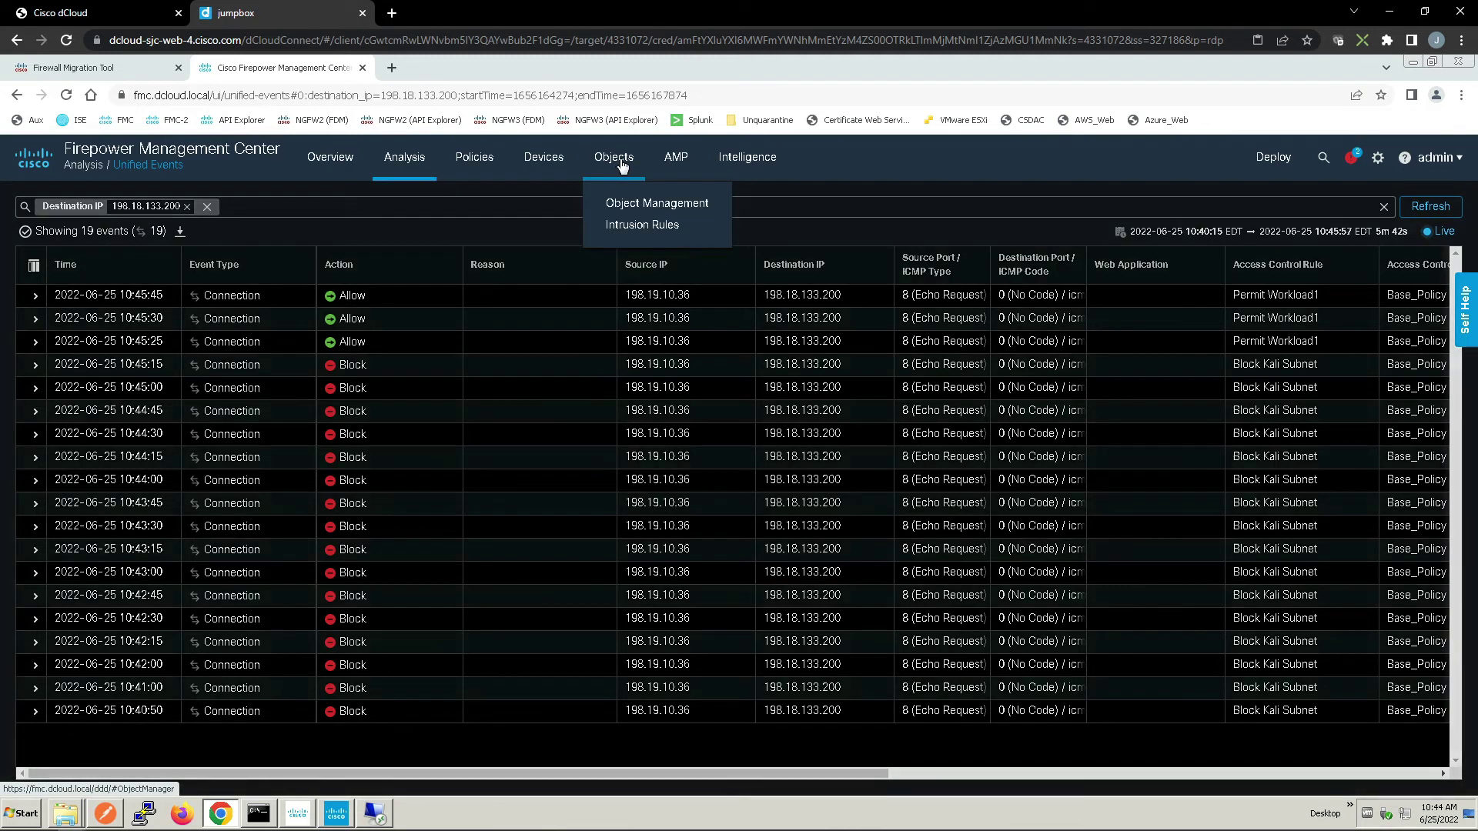
left_click(643, 204)
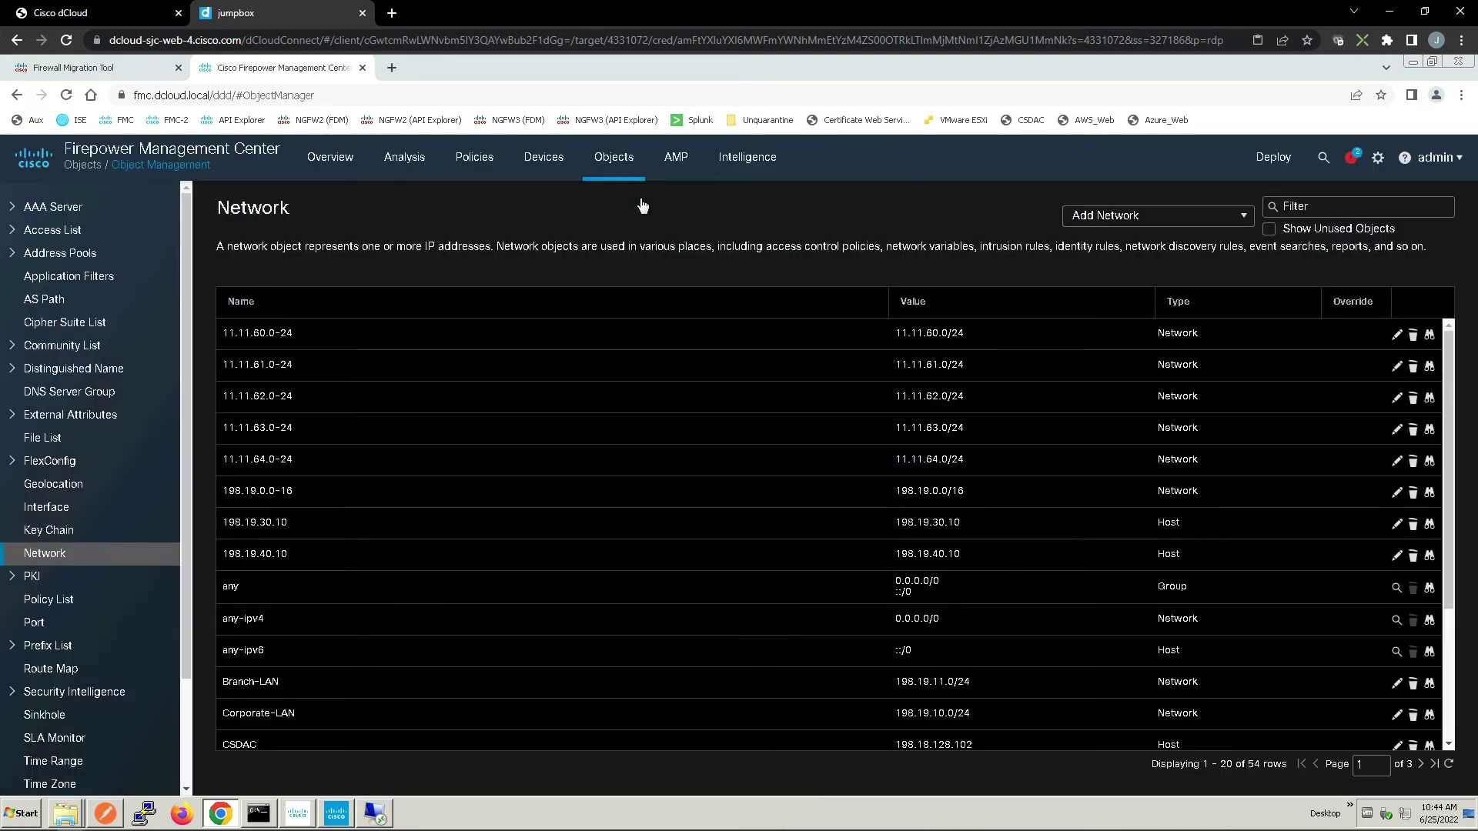
left_click(17, 422)
left_click(81, 438)
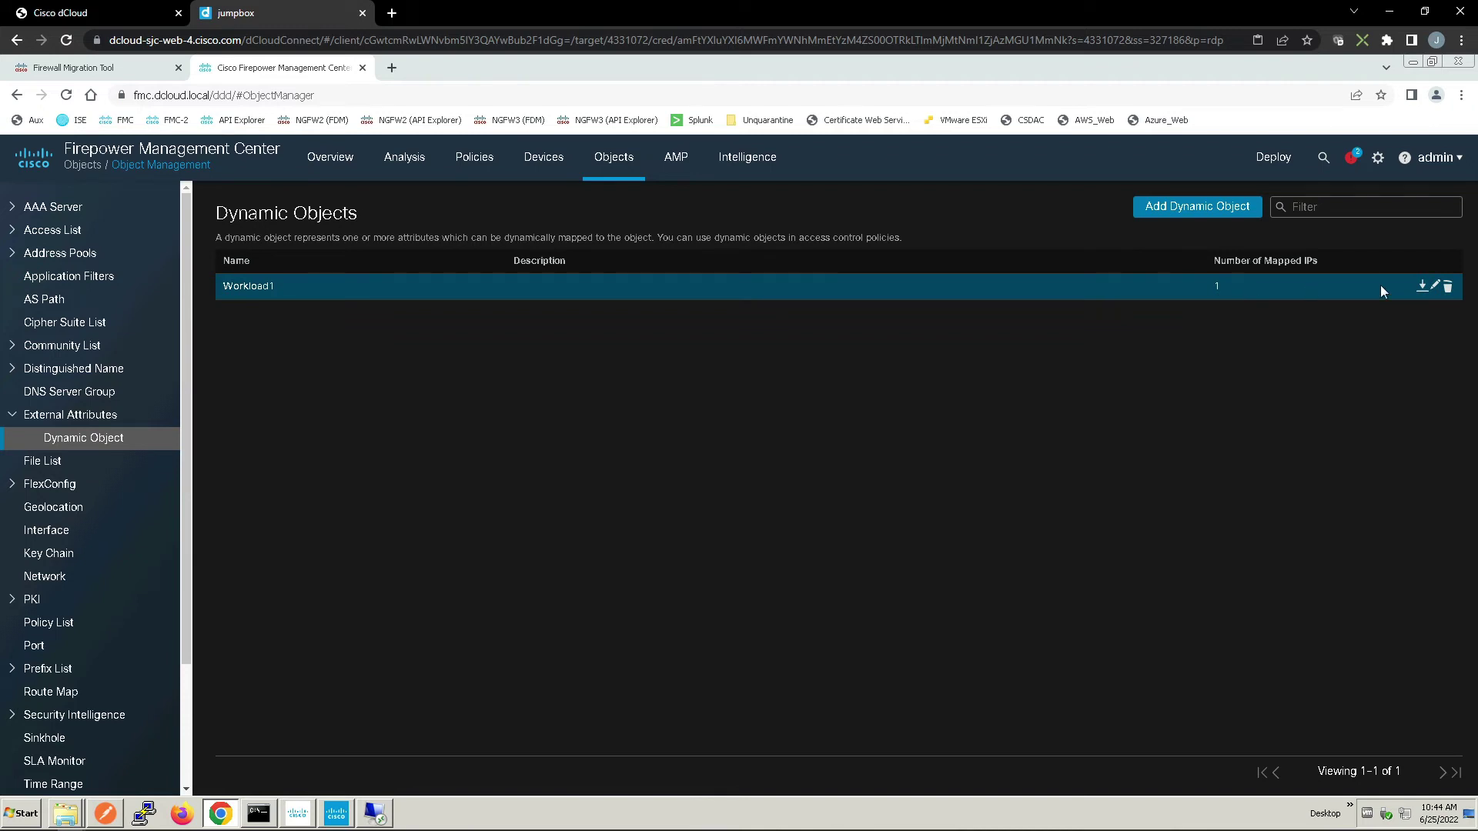
left_click(1424, 287)
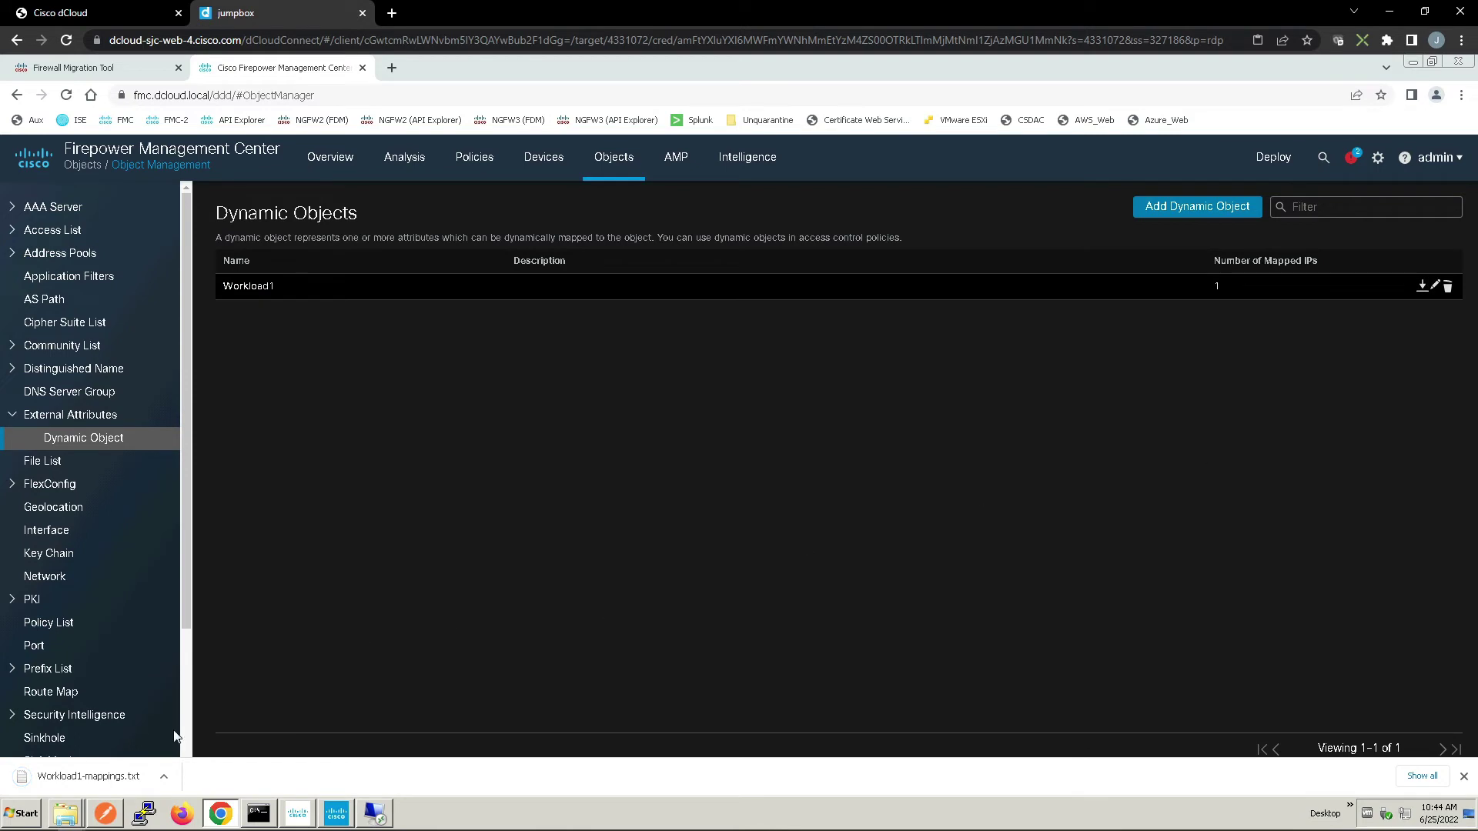
- Open the downloaded Workload1-mappings.txt, then check the running ping in the Remote Desktop session at 198.19.12.21
left_click(164, 776)
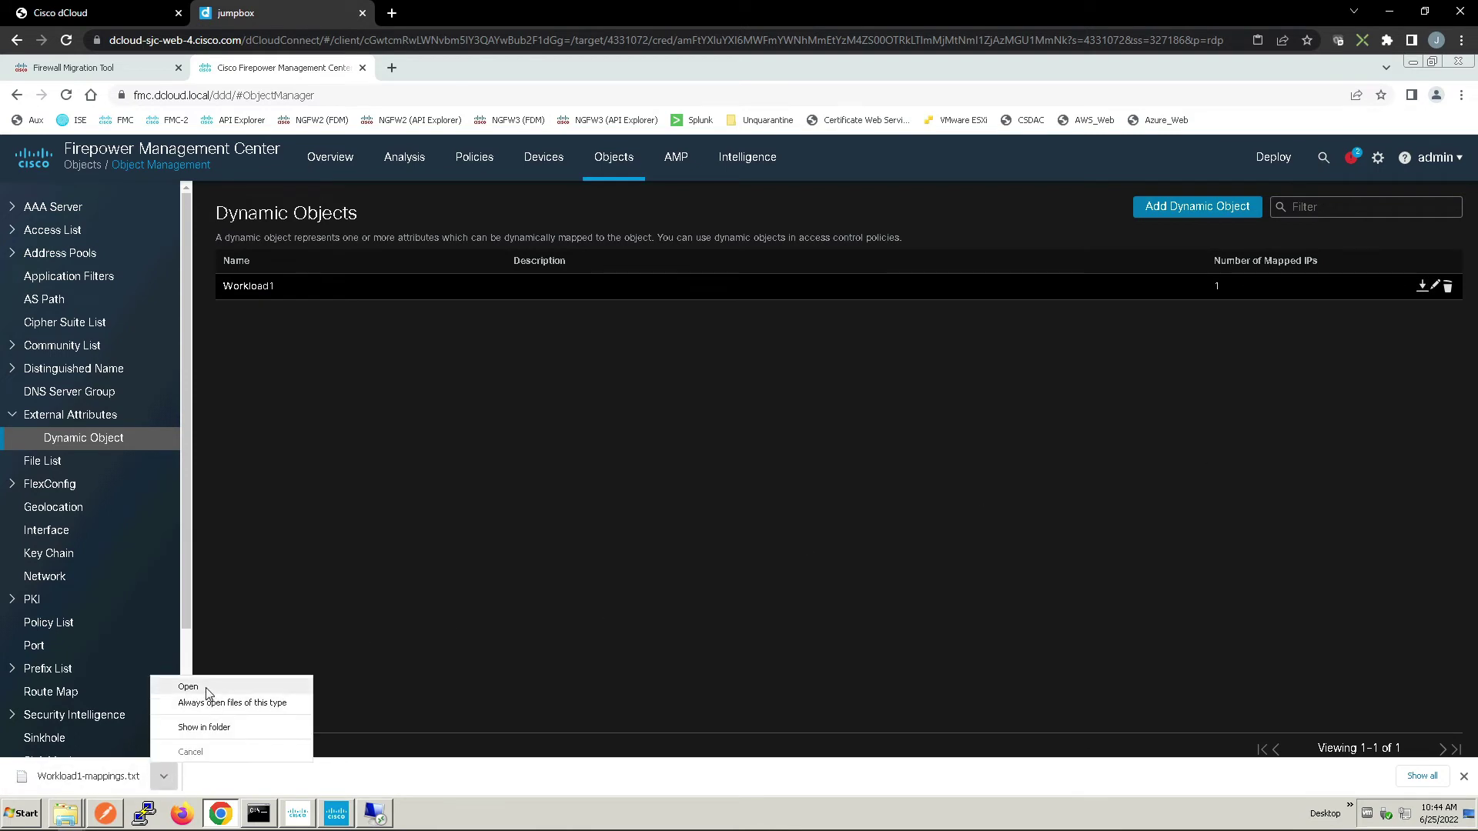
left_click(189, 687)
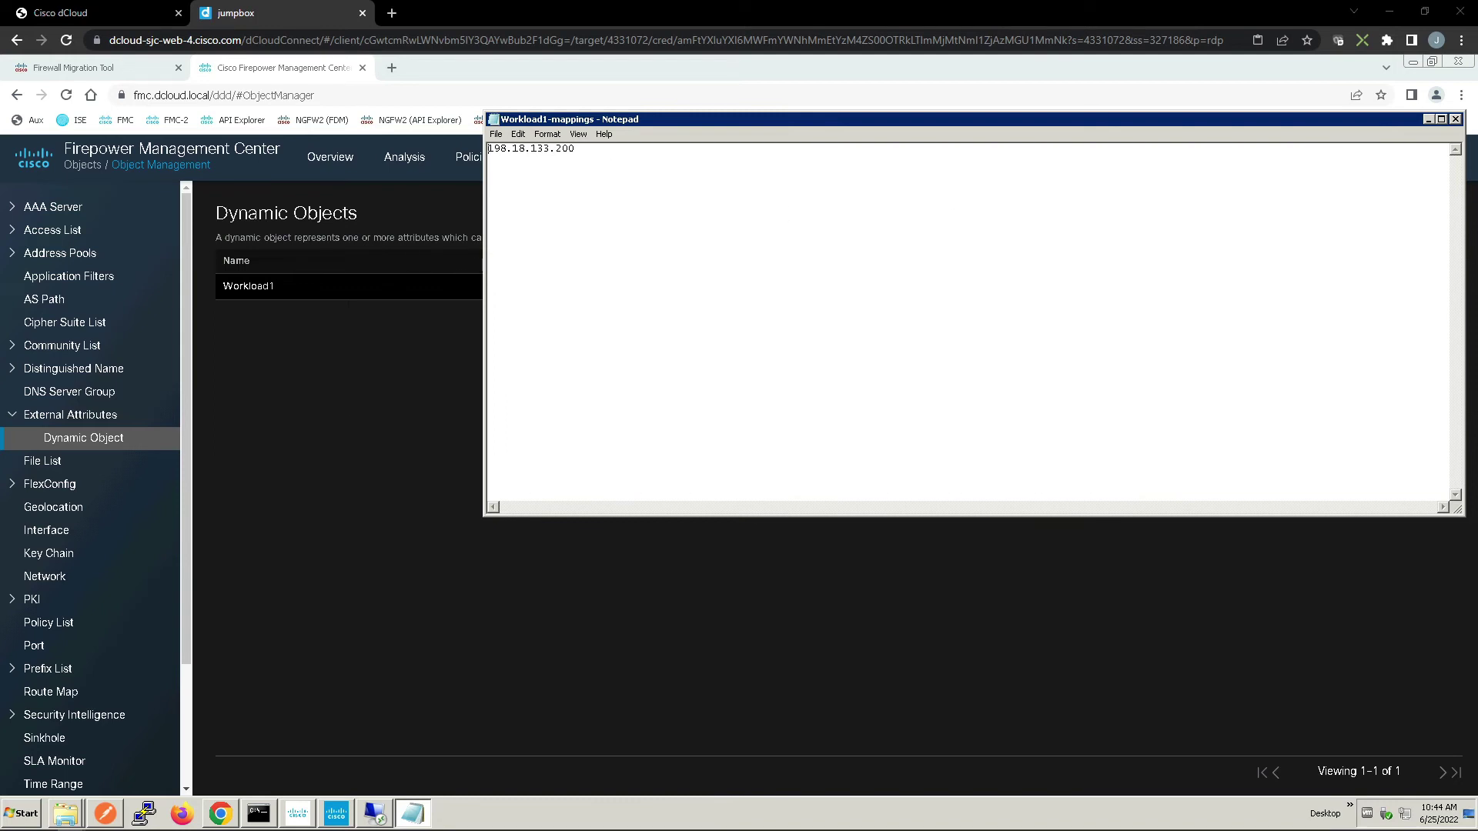
left_click(378, 812)
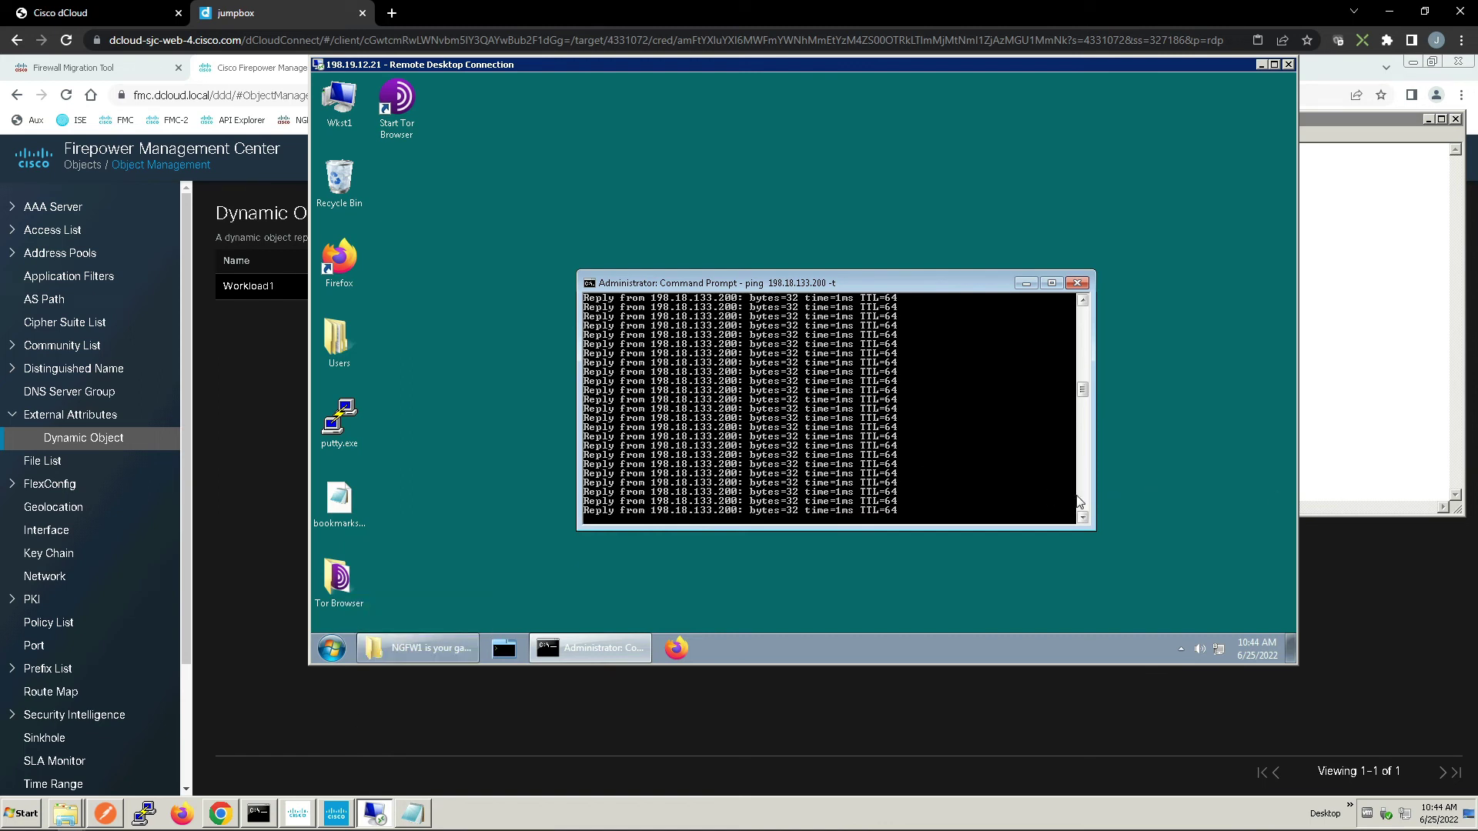
left_click(1339, 682)
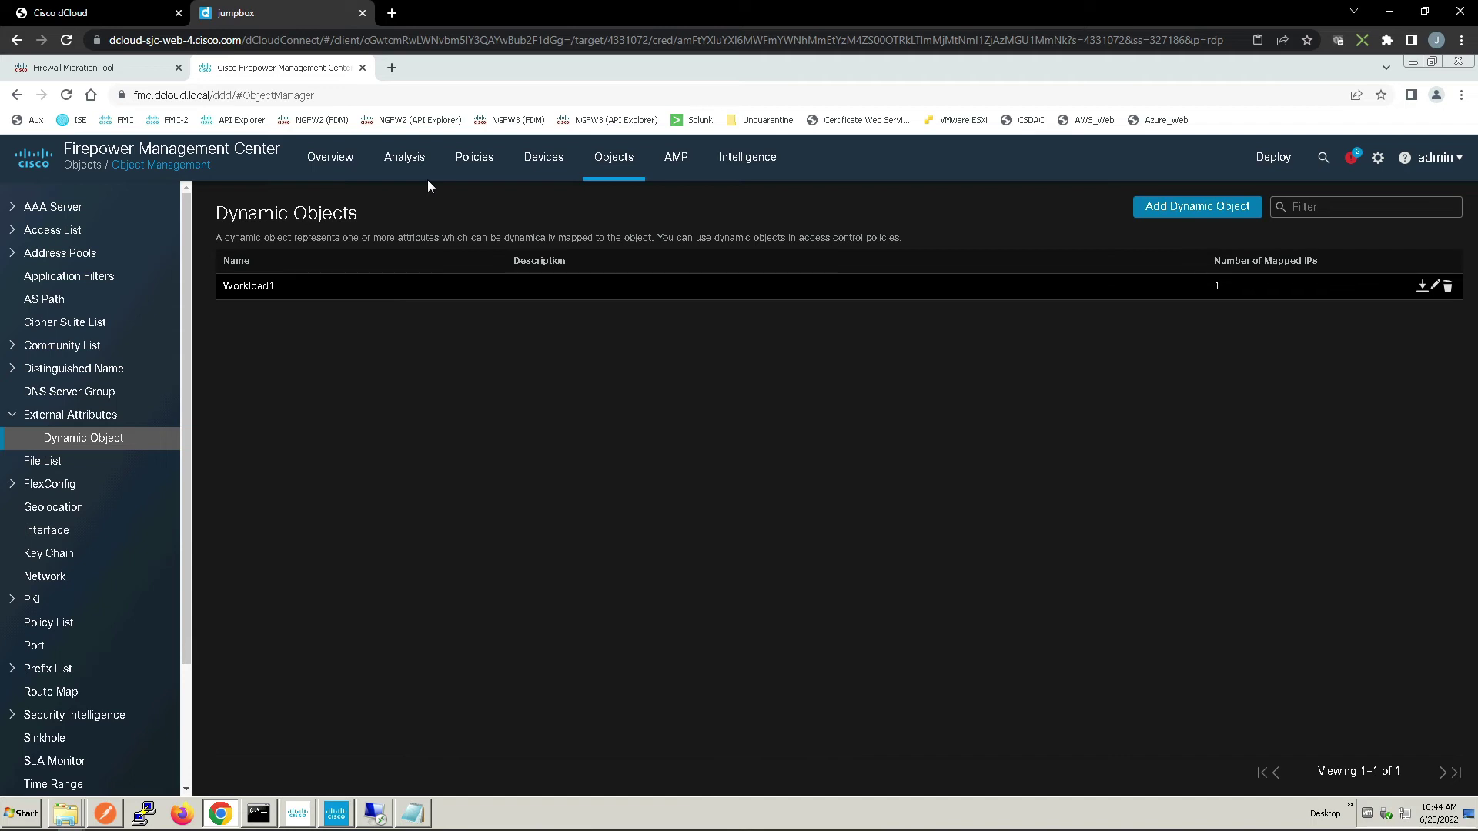
- Reopen Unified Events, filter them by Destination IP 198.18.133.200 and switch the view to live
mouse_move(410, 168)
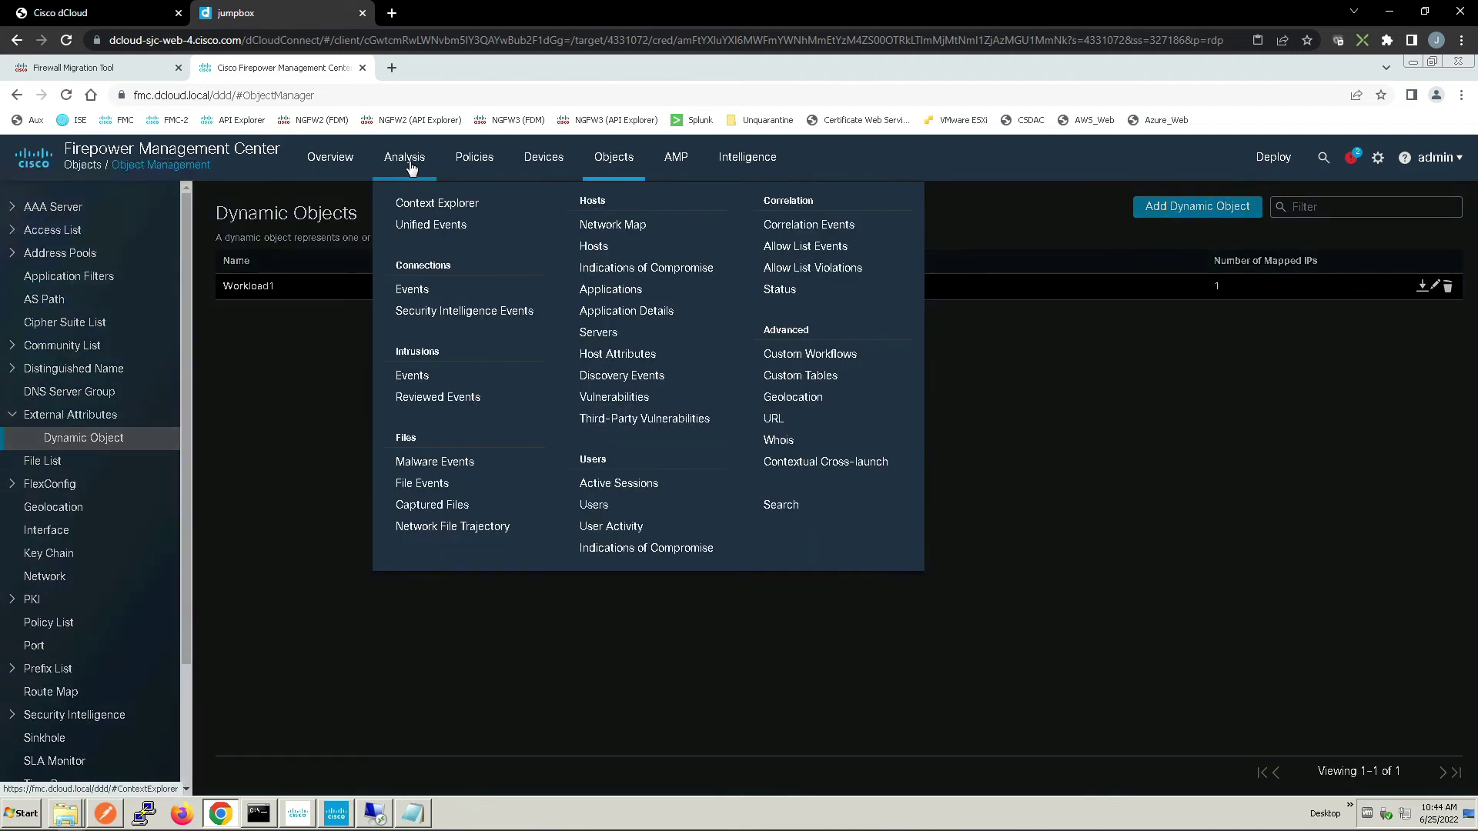
left_click(427, 228)
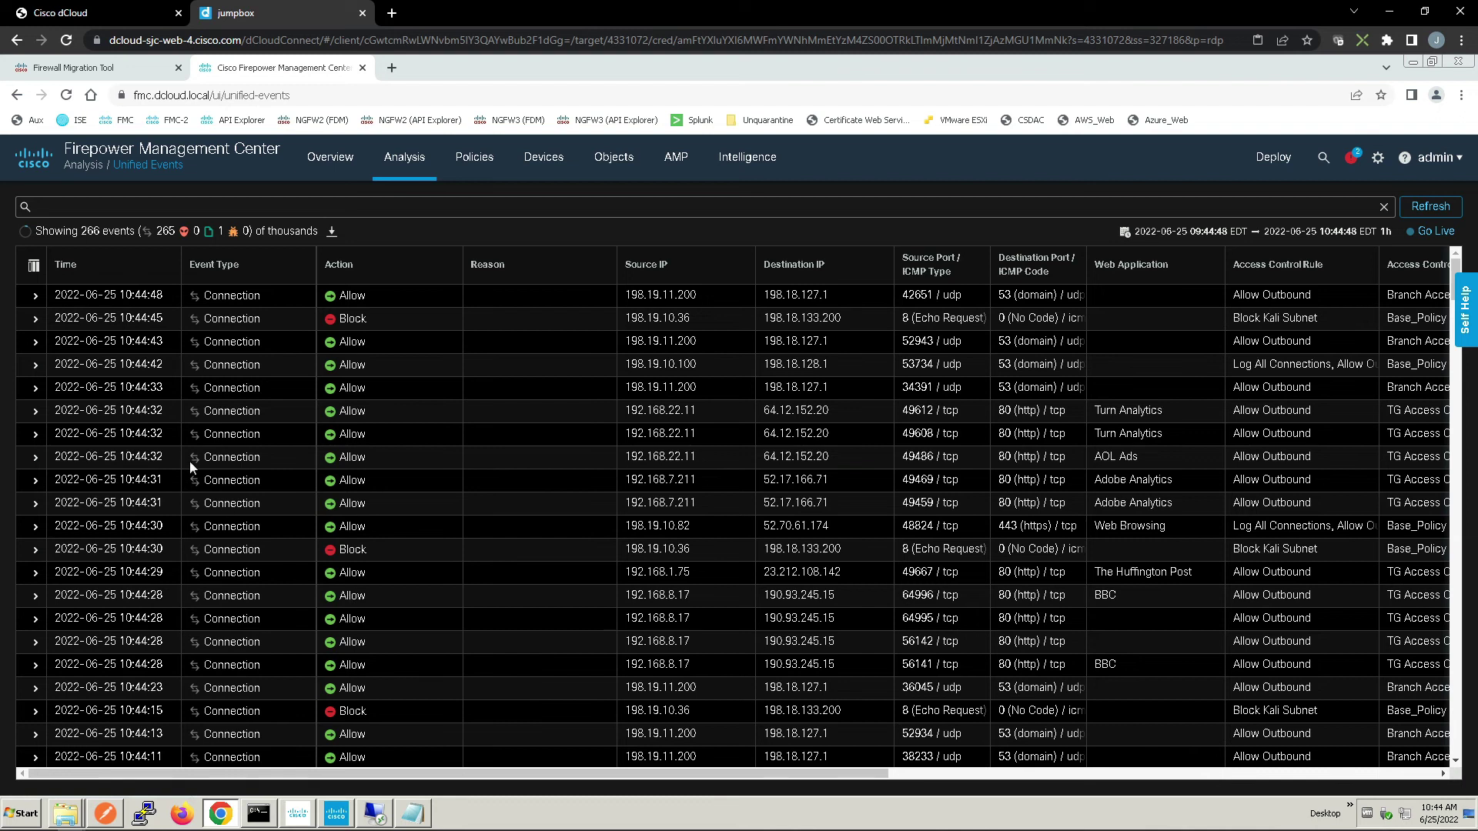
left_click(81, 209)
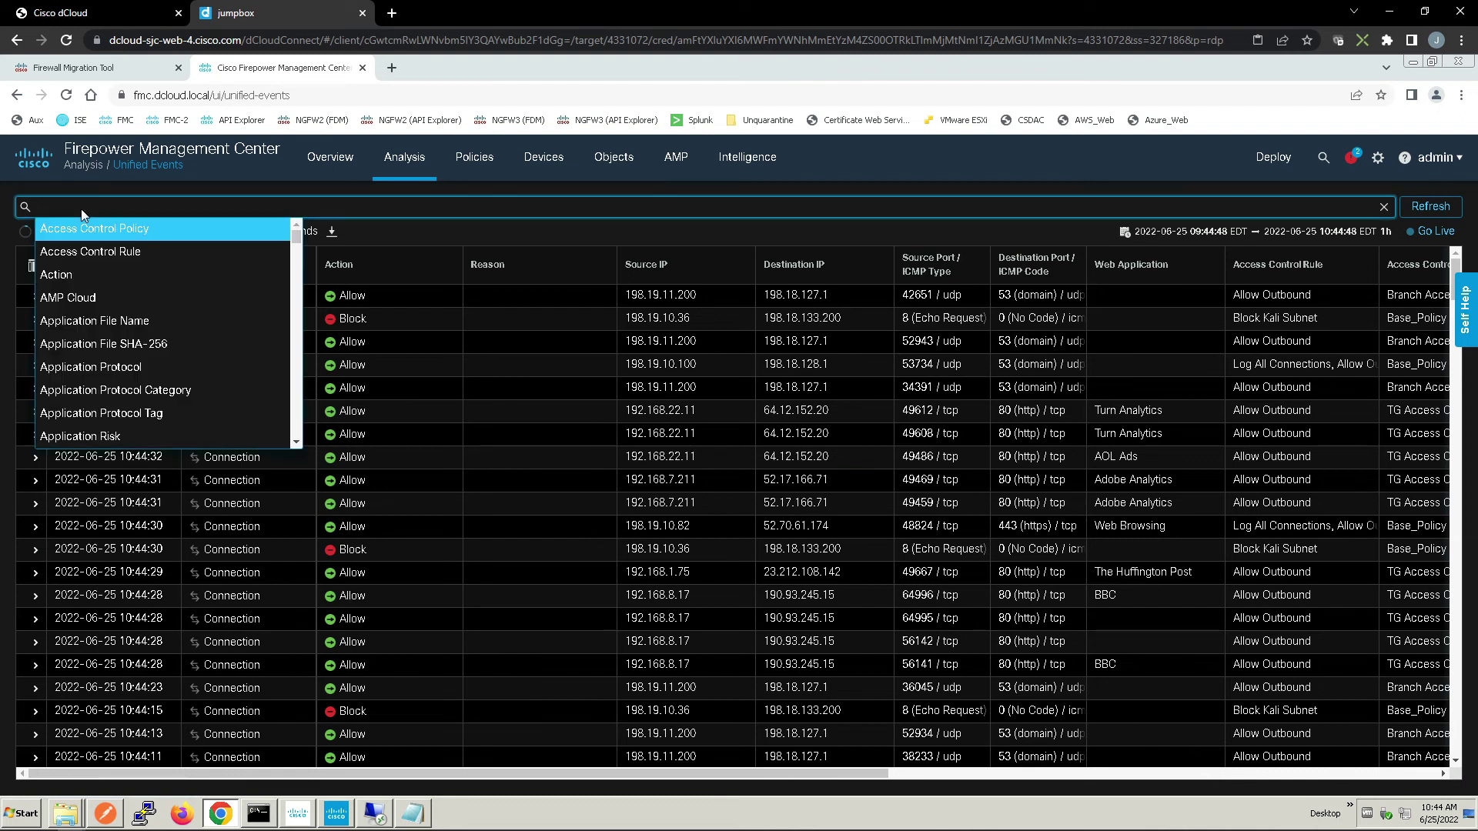
type("des")
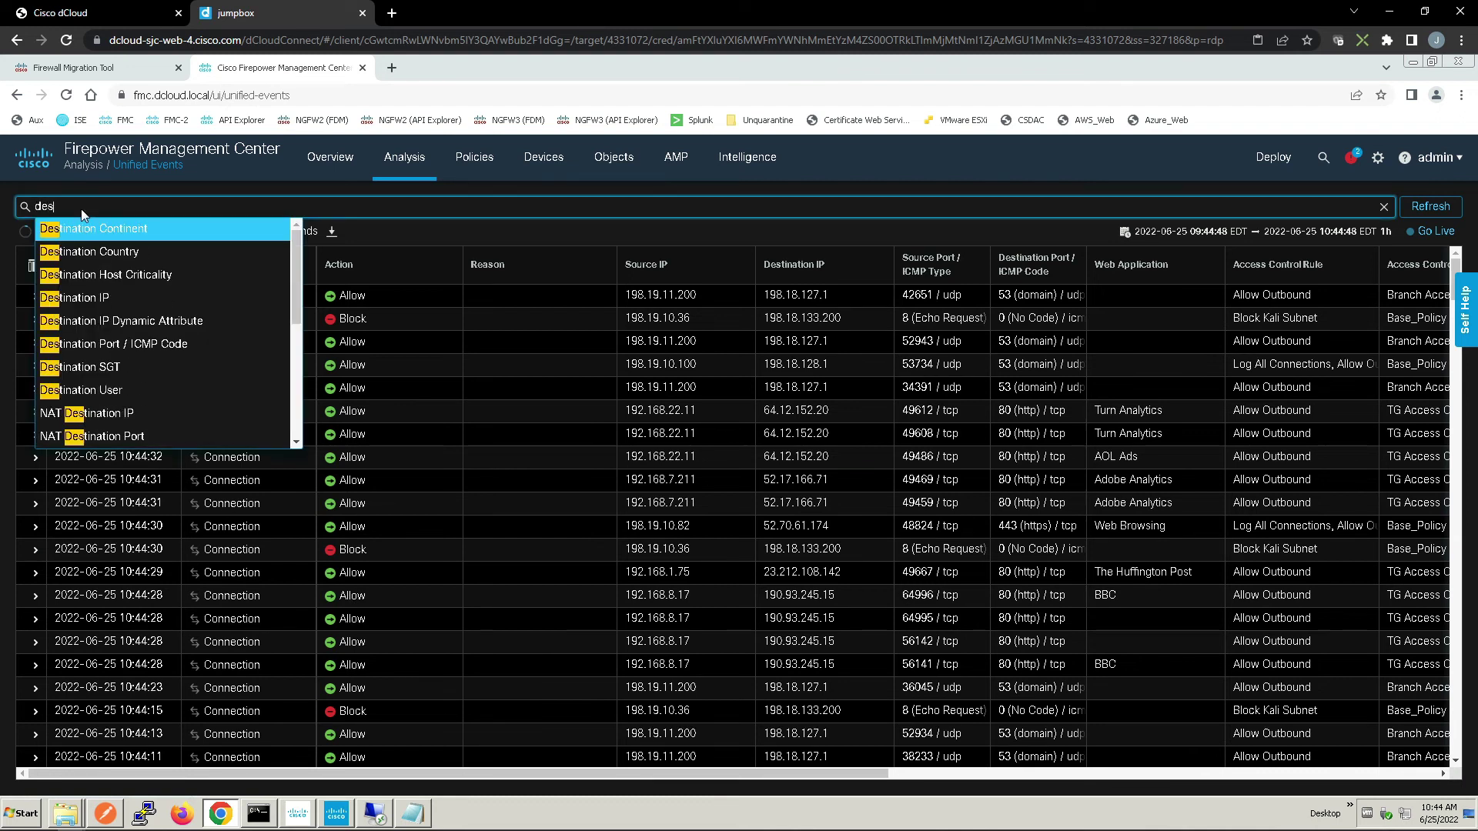
left_click(114, 298)
type("198.")
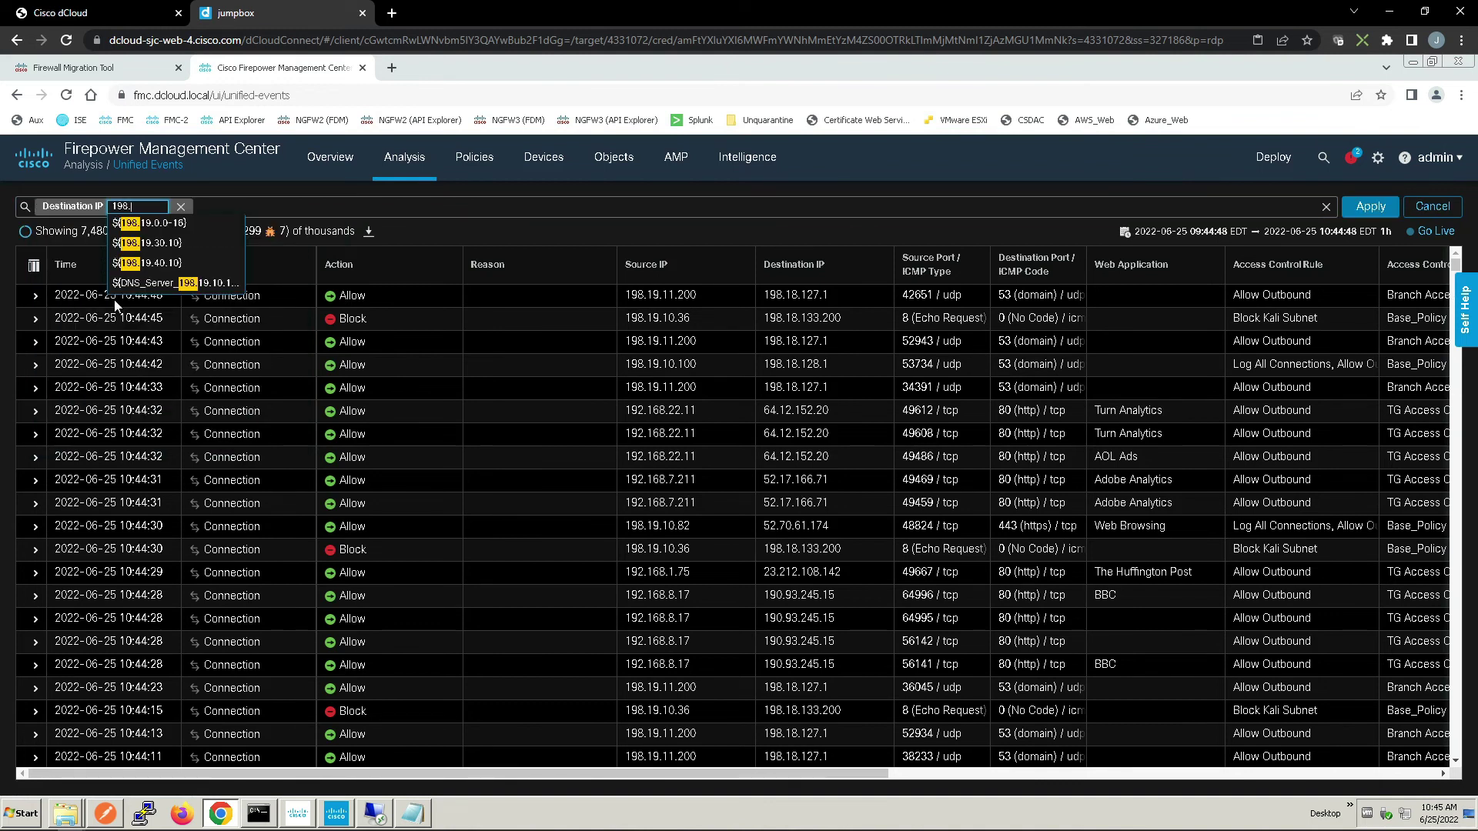
type("18.133")
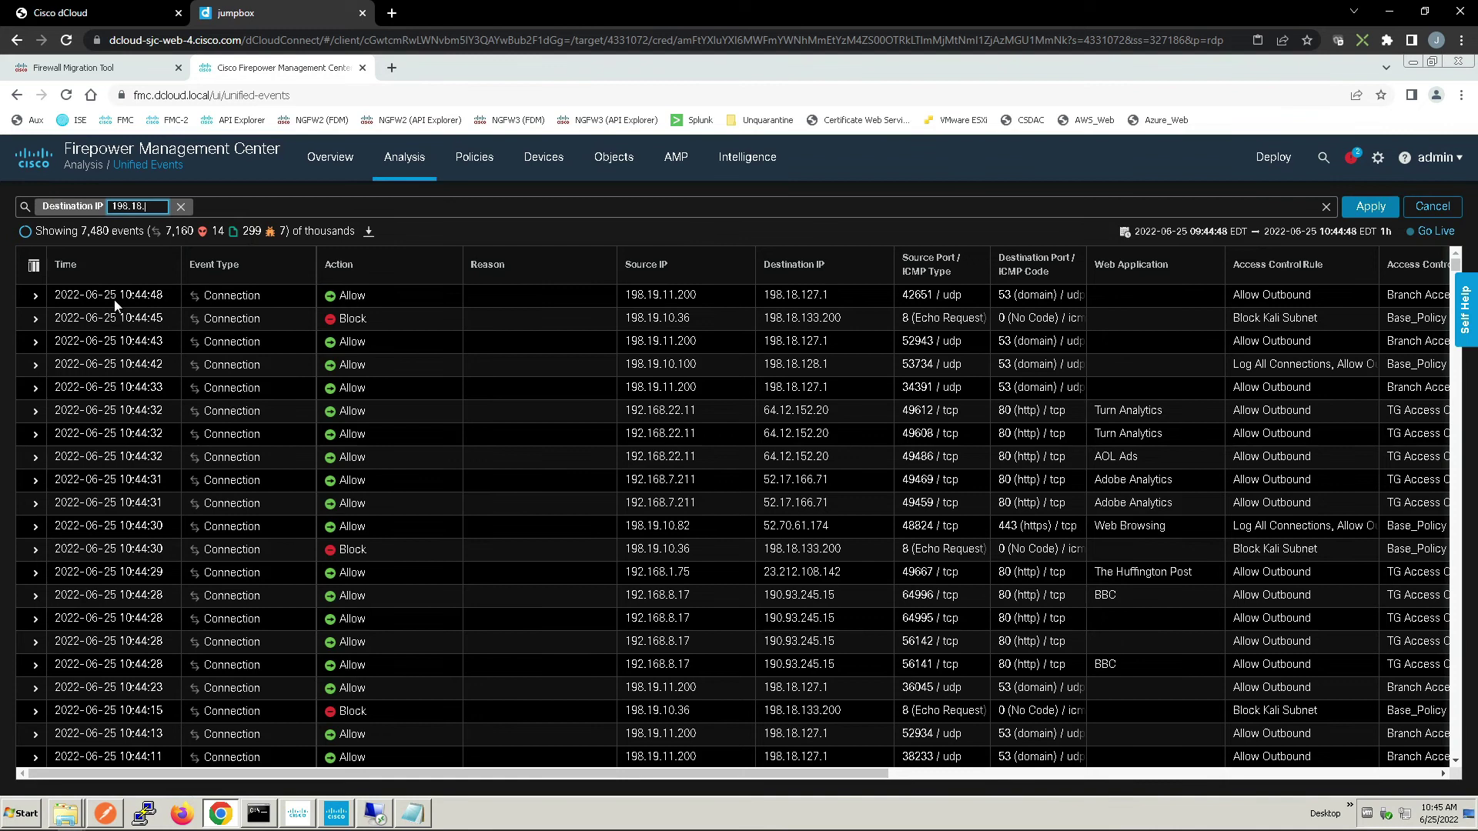
type(".200")
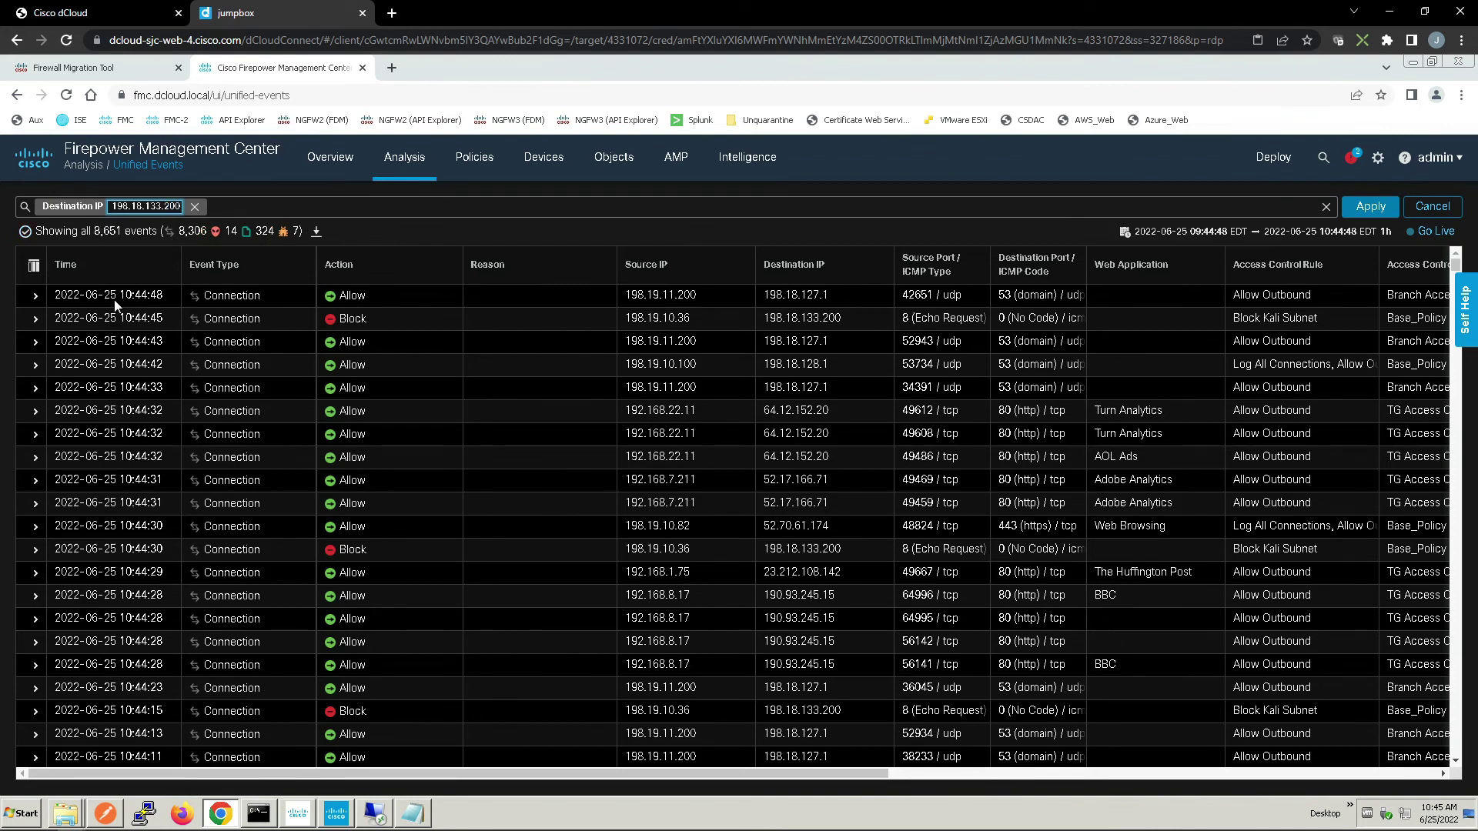
key("Return")
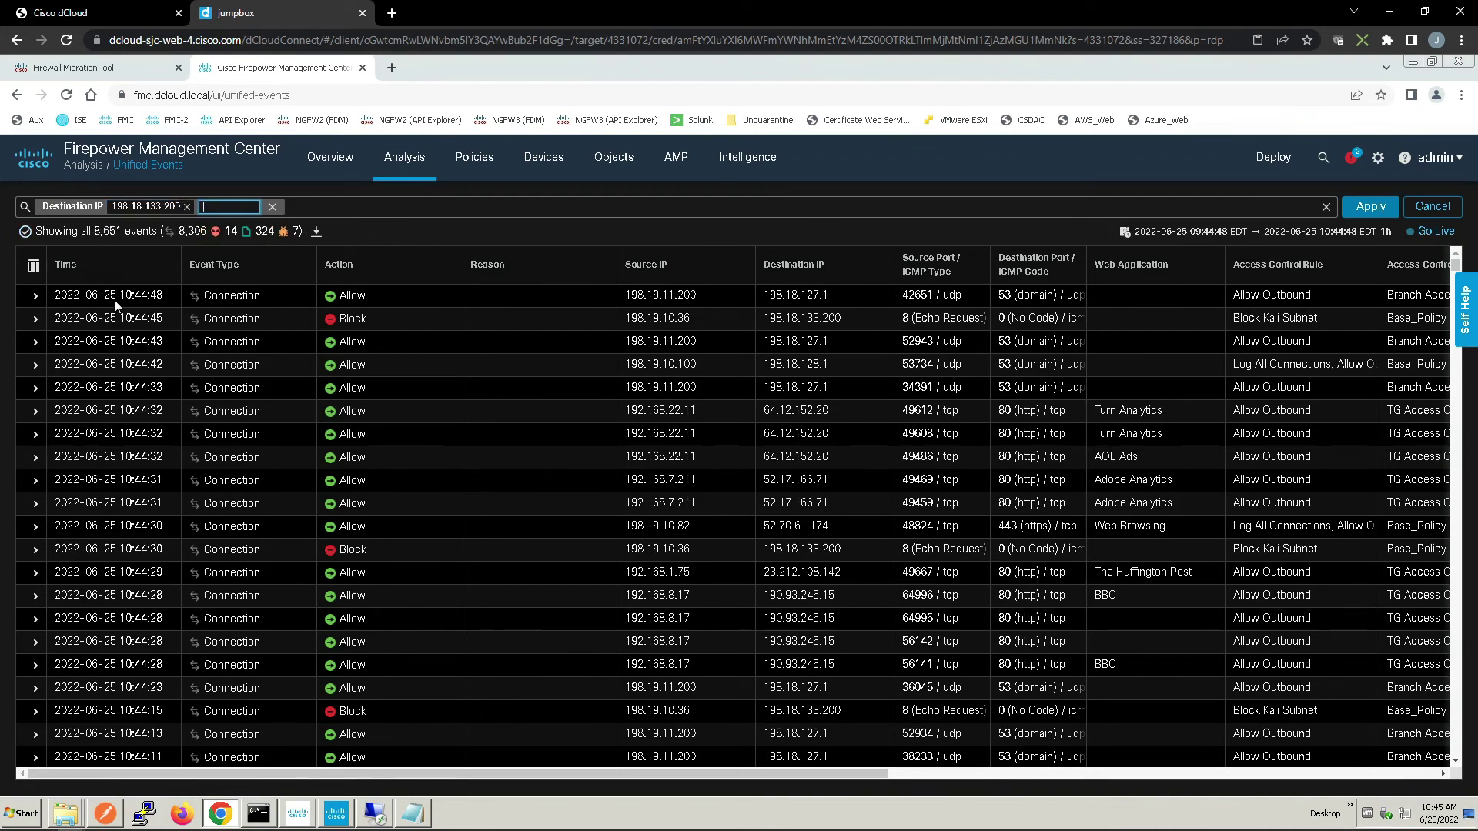
left_click(1371, 206)
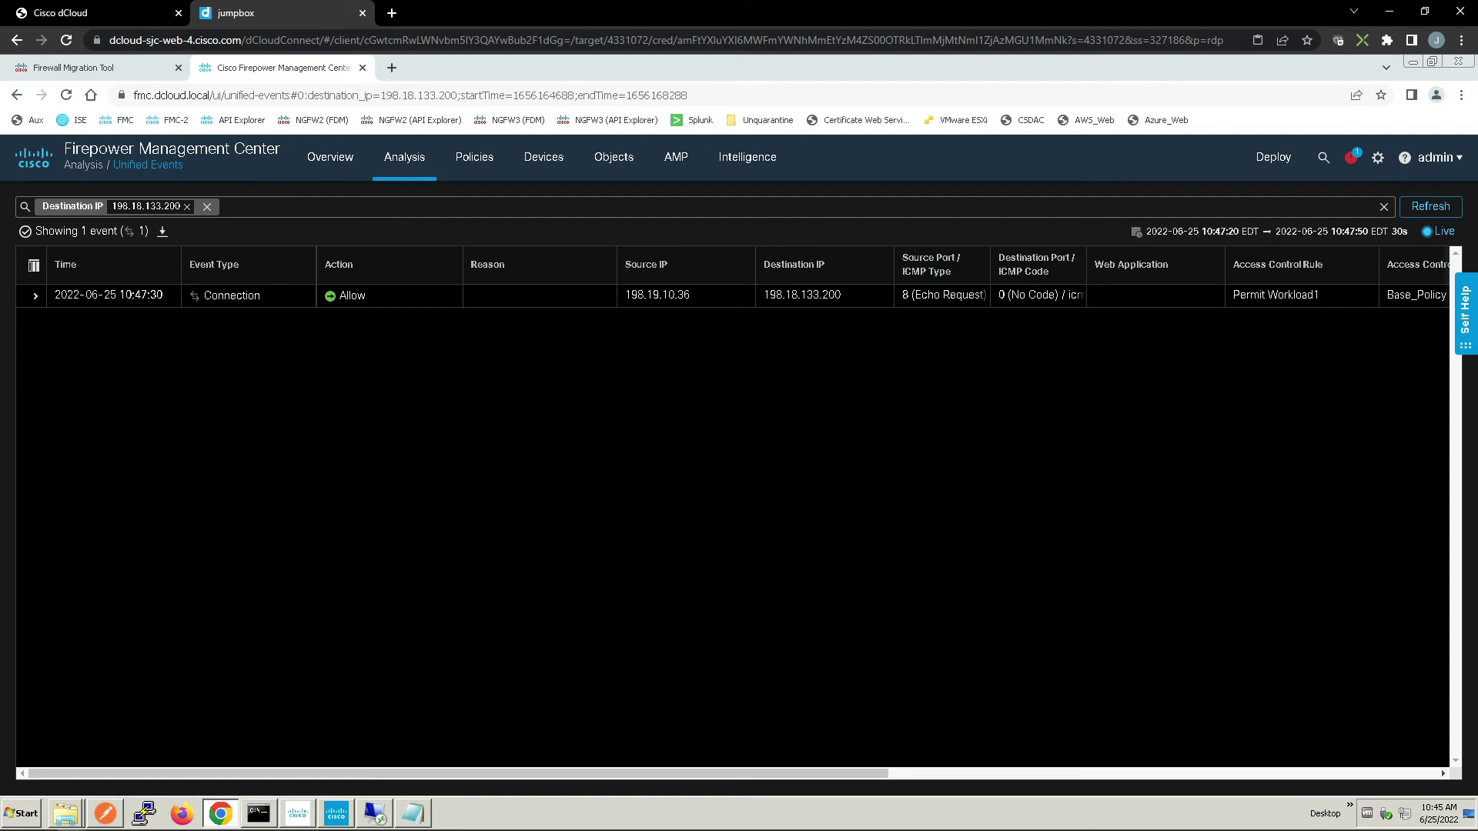
- Expand the newest ping event and examine its matched access control rule
left_click(34, 296)
left_click_drag(762, 389, 726, 390)
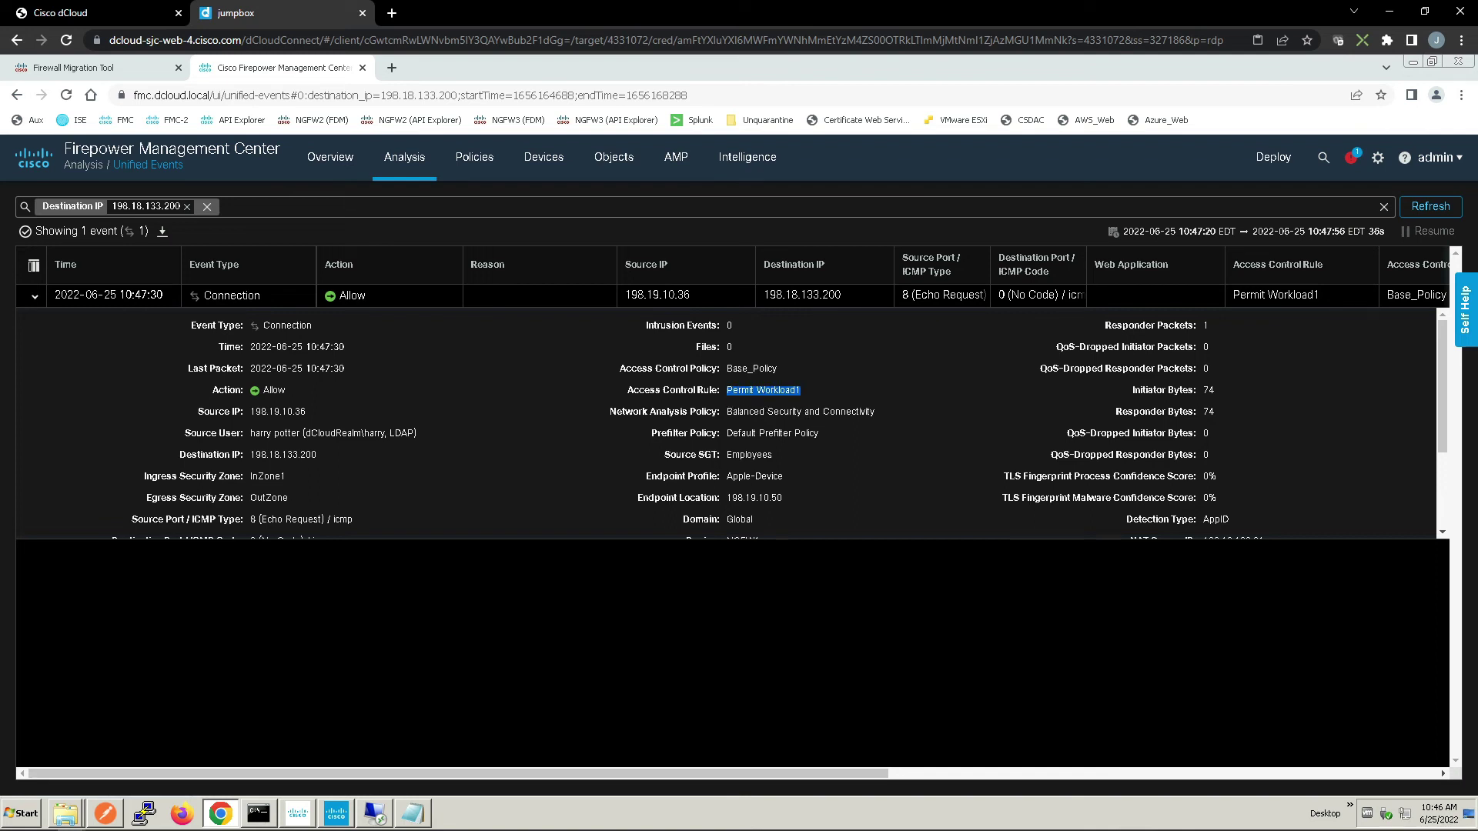
- Bring up the 198.19.12.21 Remote Desktop session and Postman, and arrange both windows so the running ping and the API requests are visible together
key("alt+Tab")
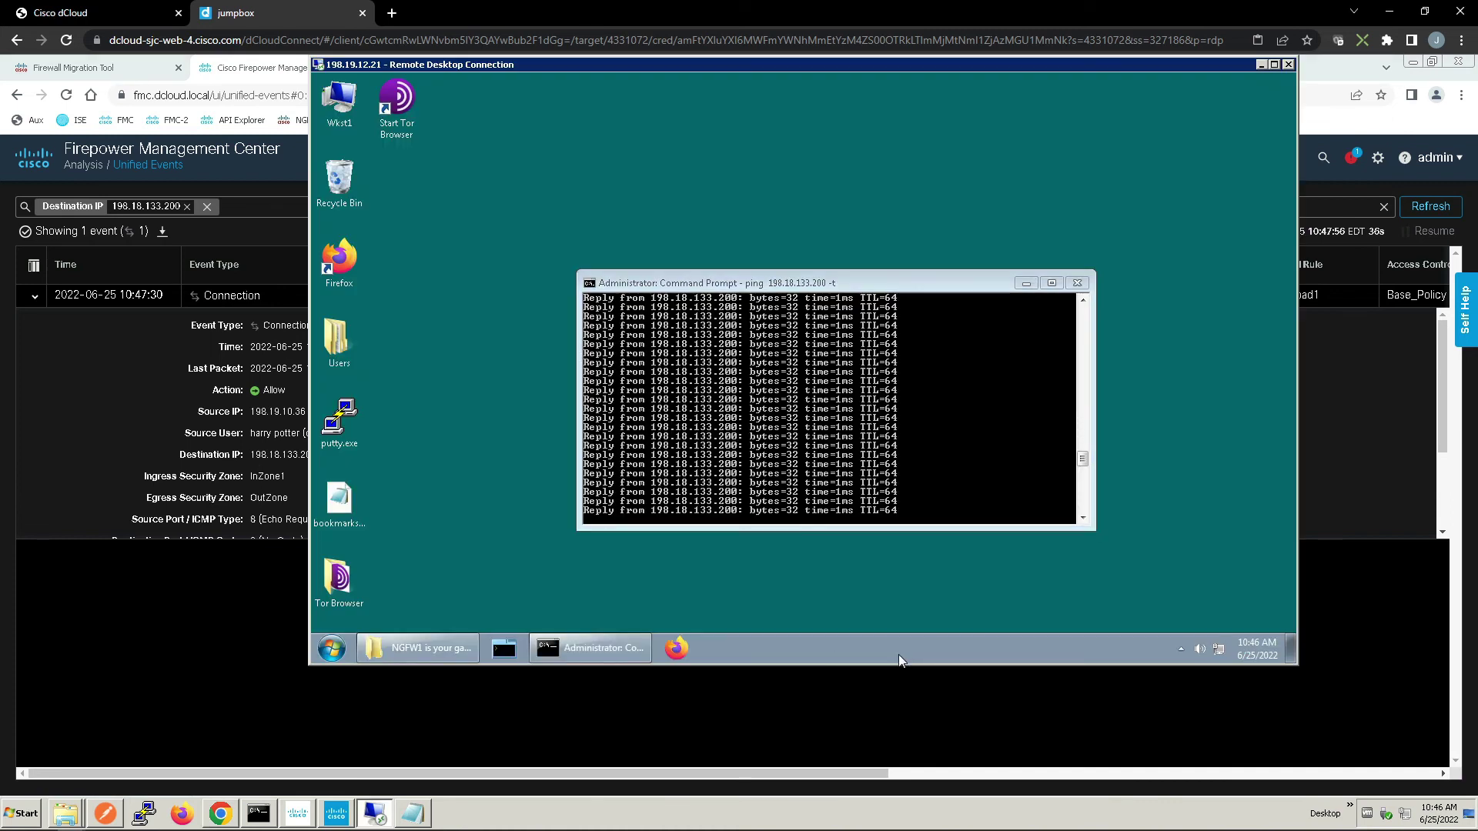
left_click(182, 813)
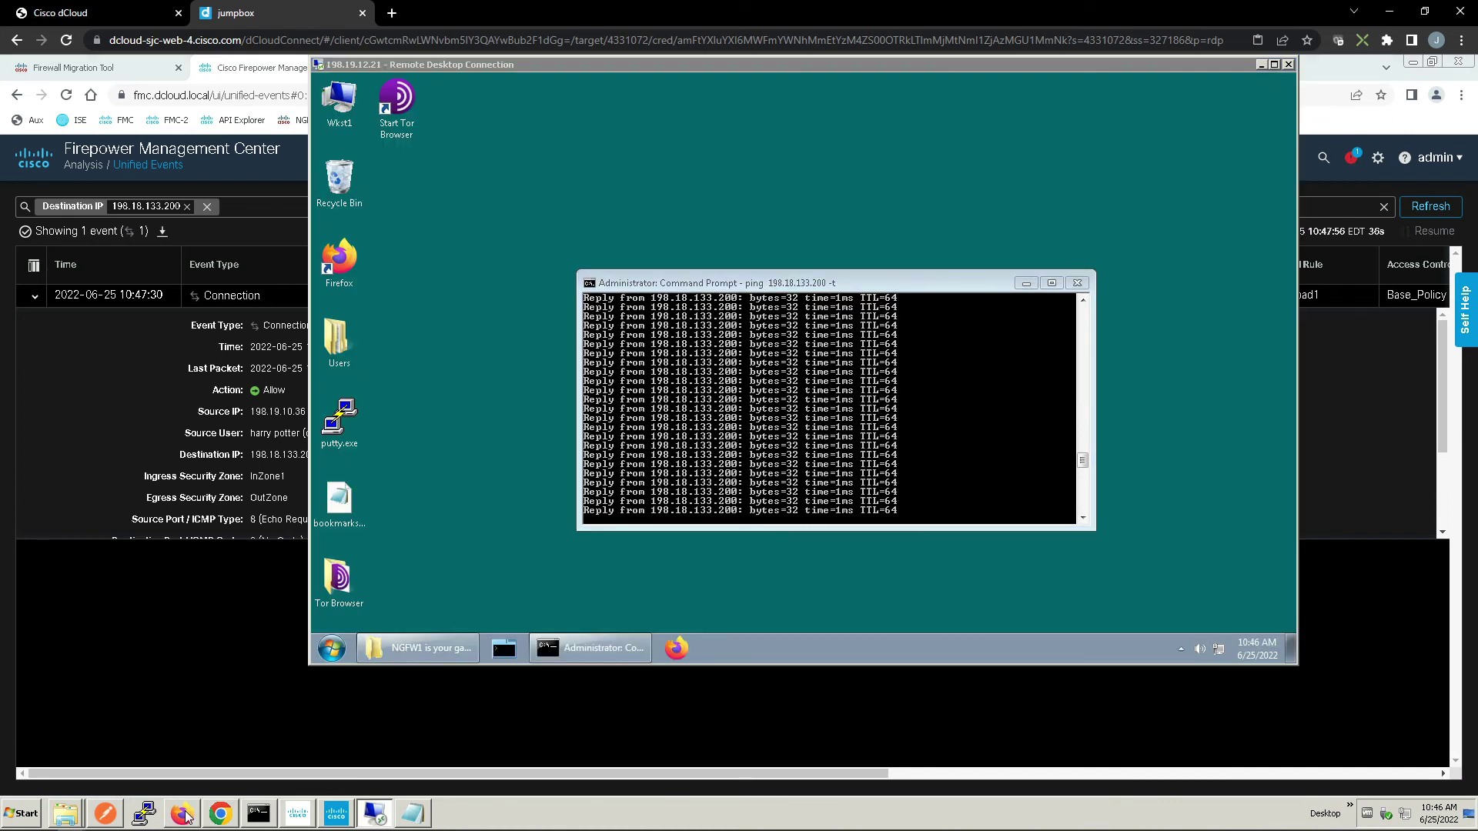
left_click(105, 813)
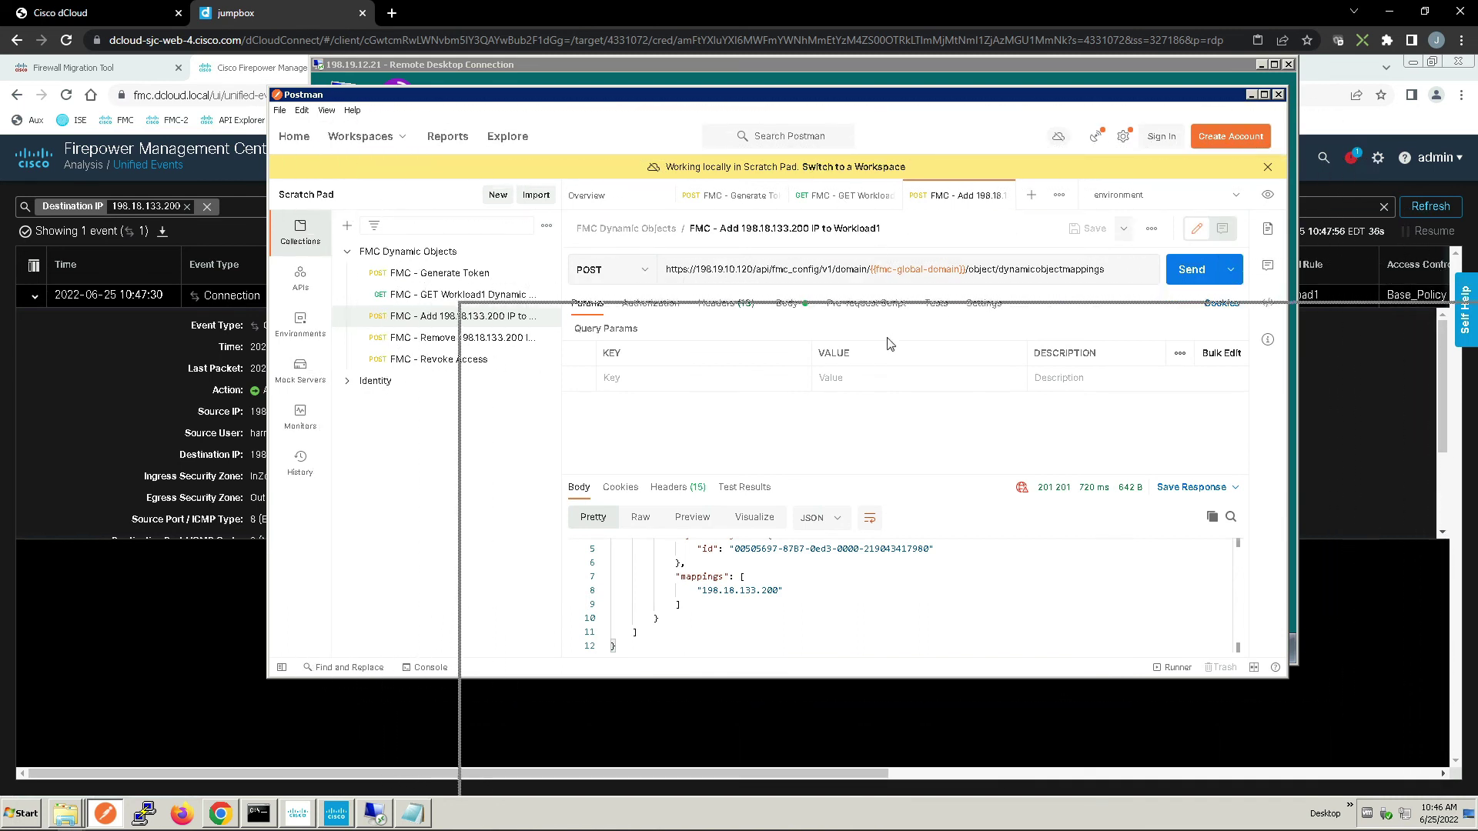
left_click_drag(725, 96, 838, 434)
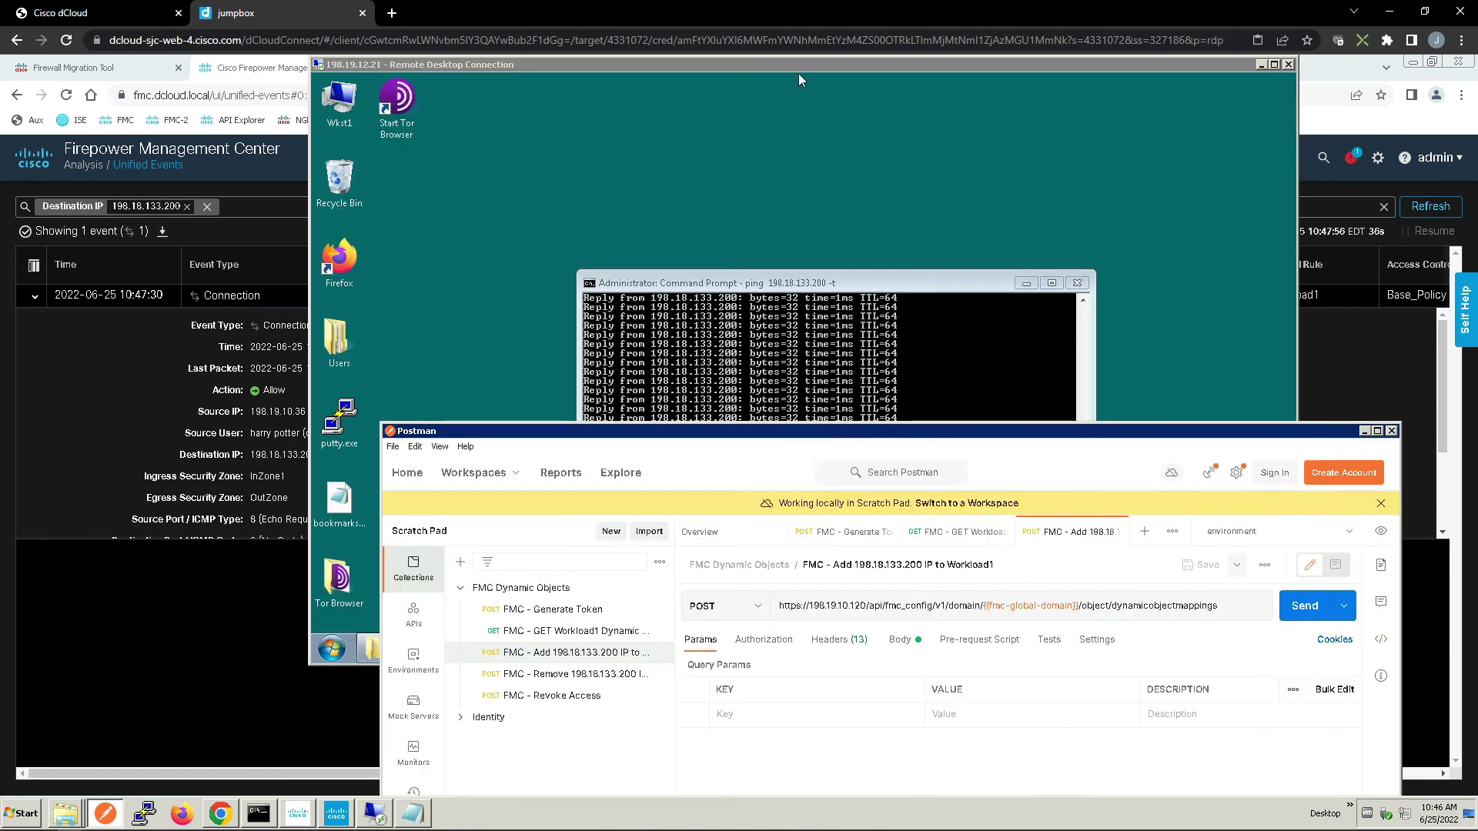
left_click_drag(797, 79, 555, 77)
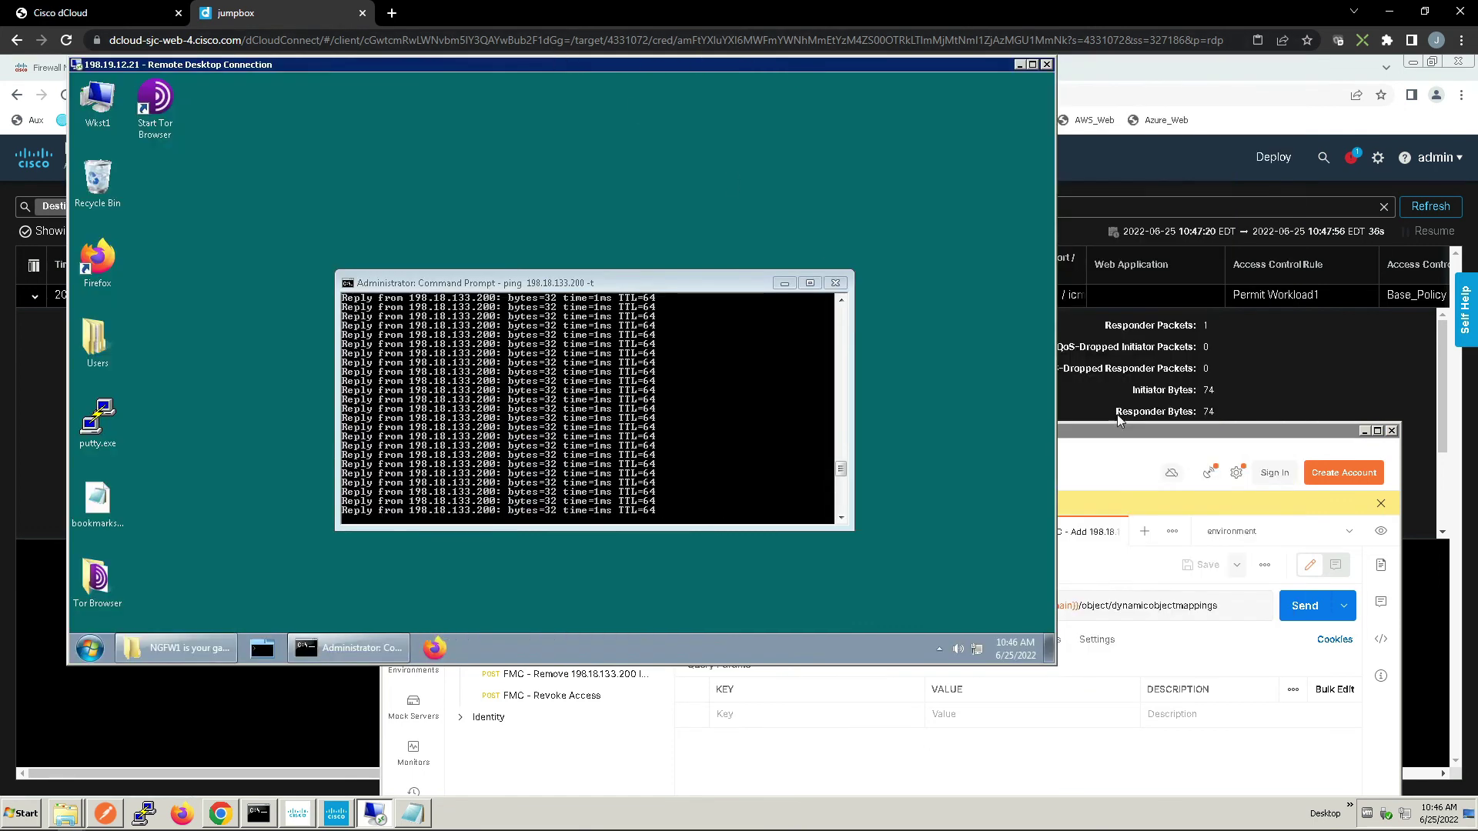
left_click_drag(751, 71, 671, 76)
left_click_drag(976, 670, 976, 411)
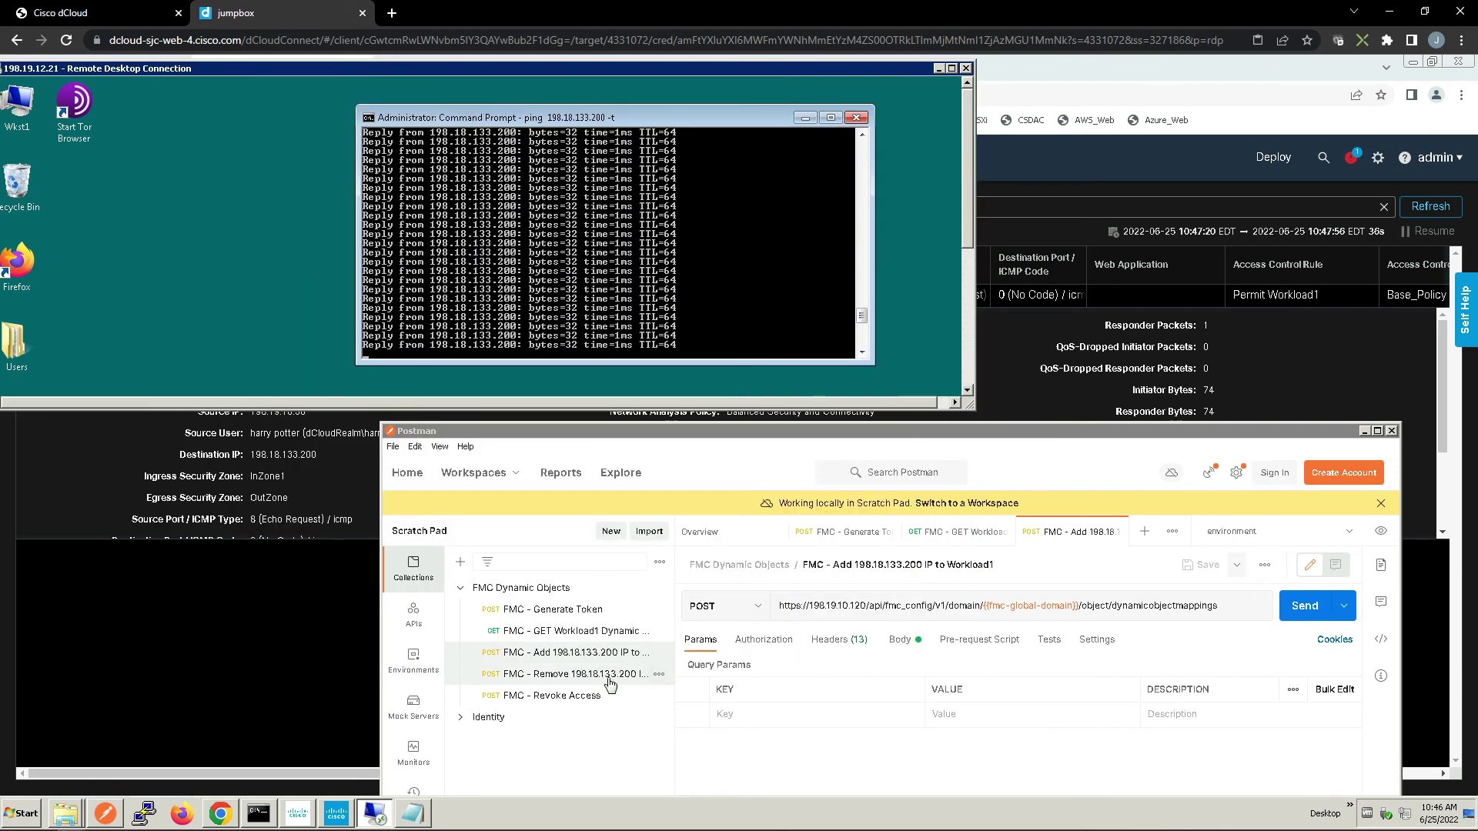
- Send the "FMC - Remove 198.18.133.200 IP from Workload1" request and bring its response into view
left_click(571, 674)
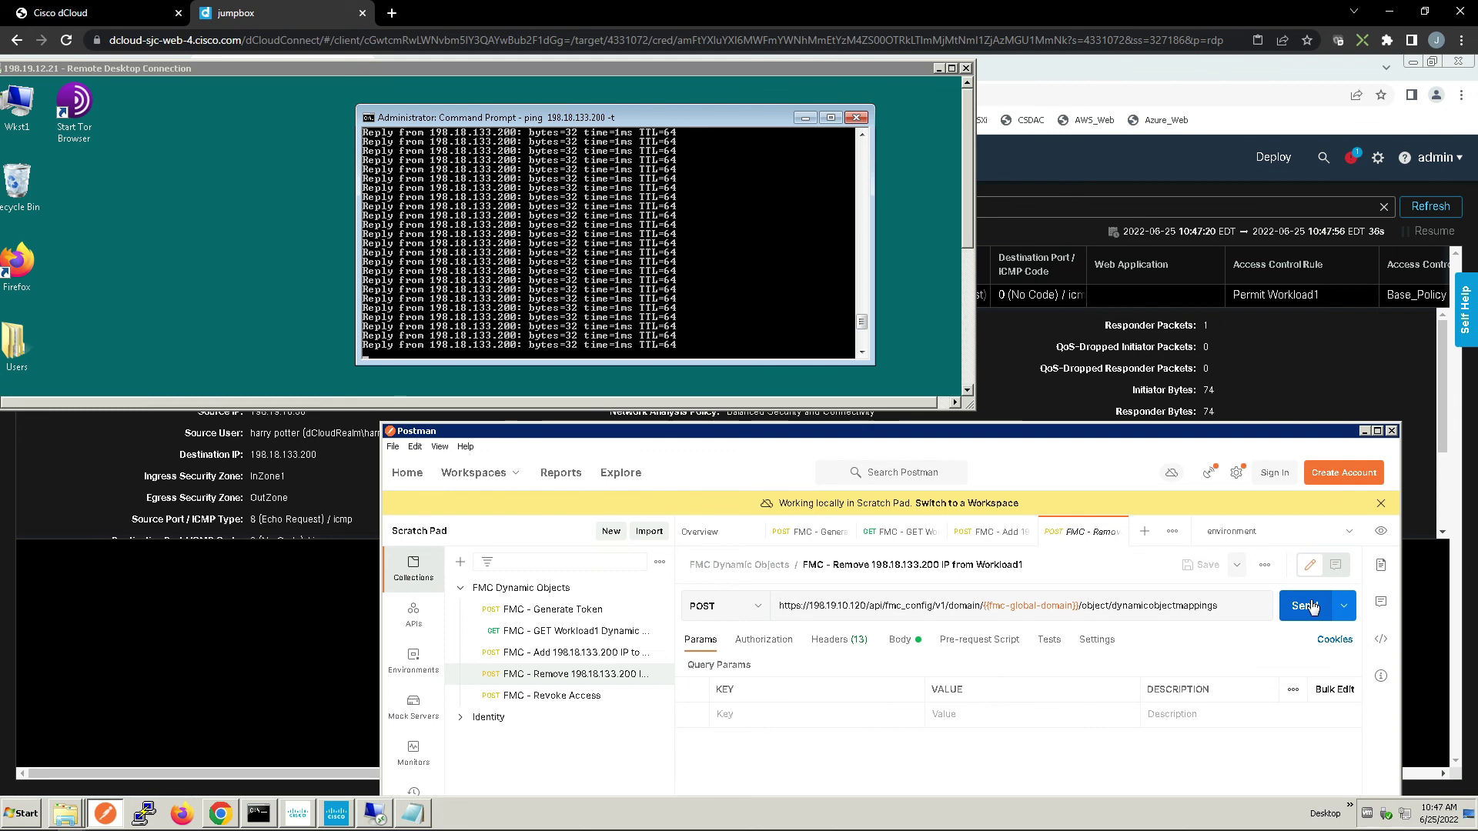
left_click(1306, 606)
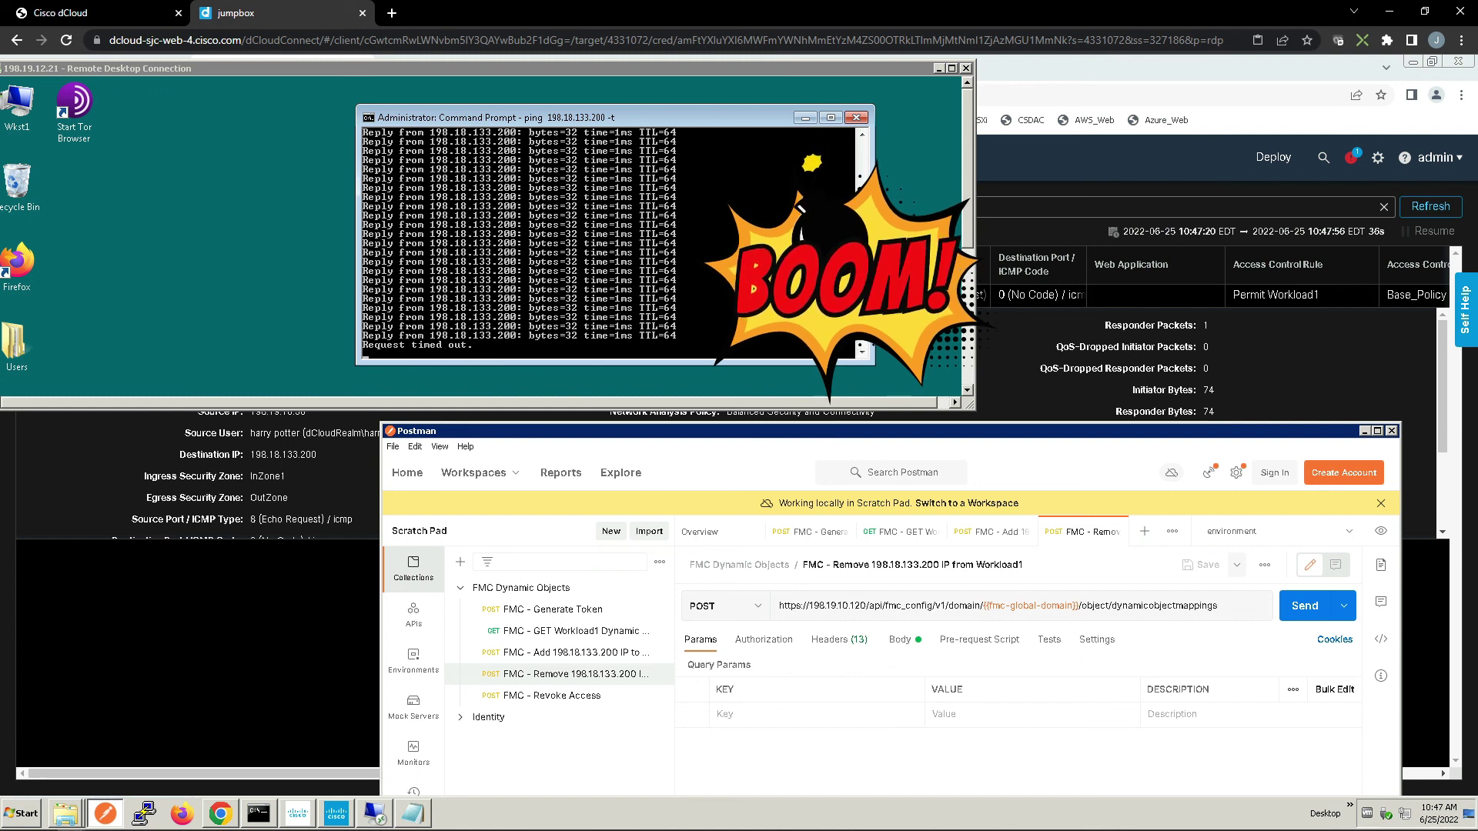
left_click_drag(1188, 431, 1127, 290)
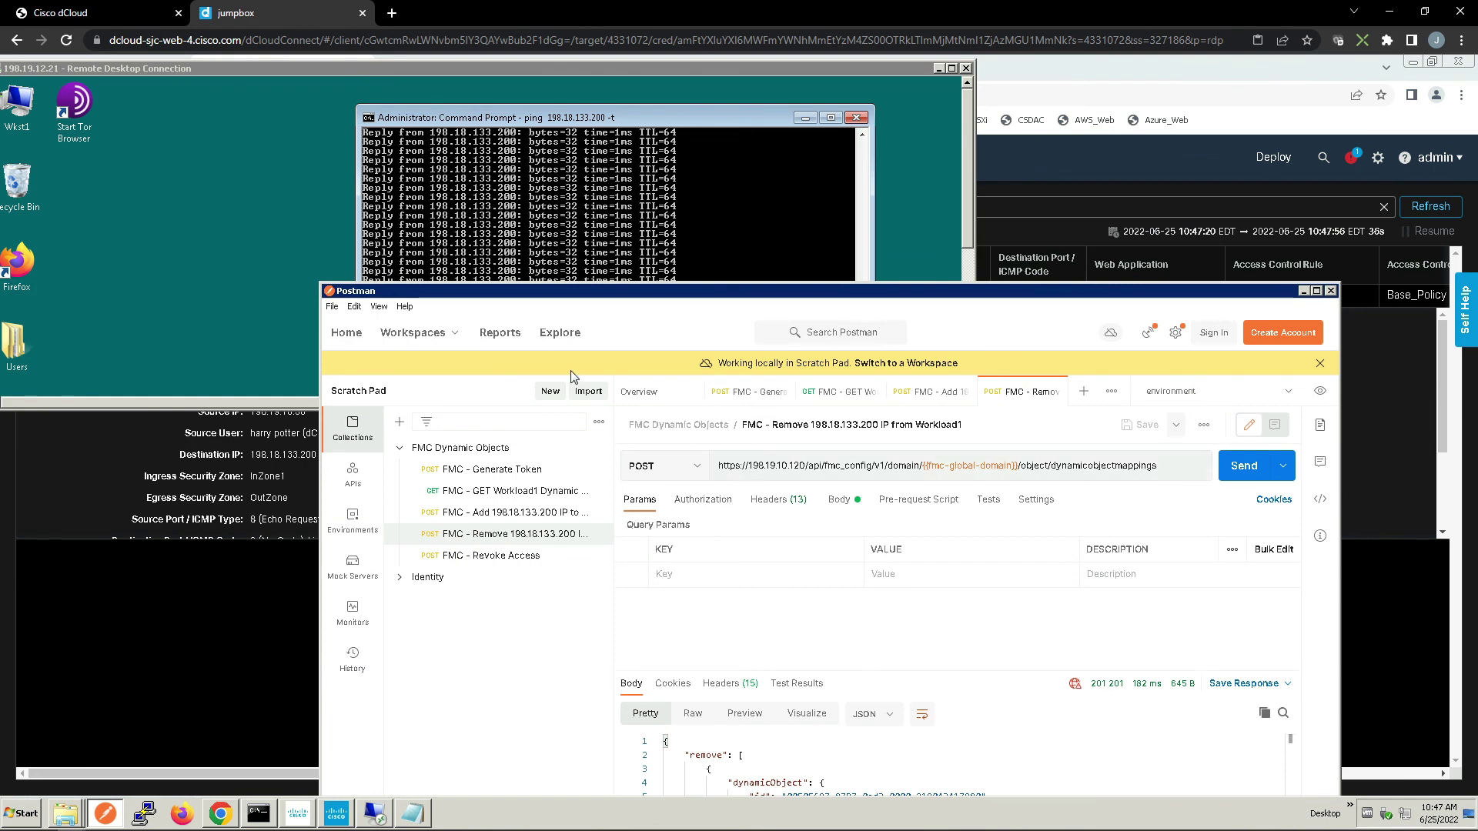
- Return to Unified Events in Firepower Management Center and resume the live view of events for destination 198.18.133.200
left_click(180, 630)
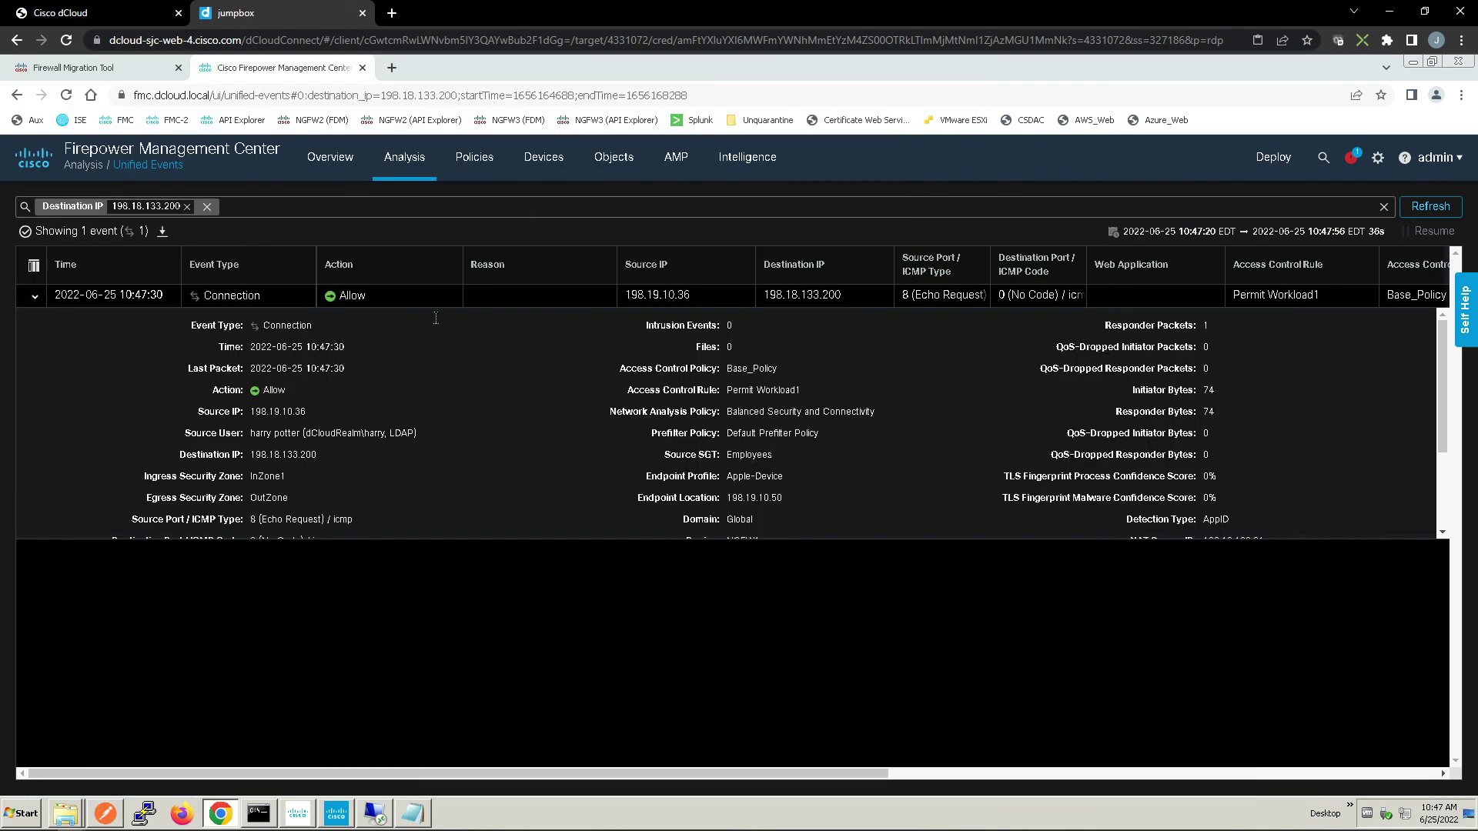
left_click(1425, 232)
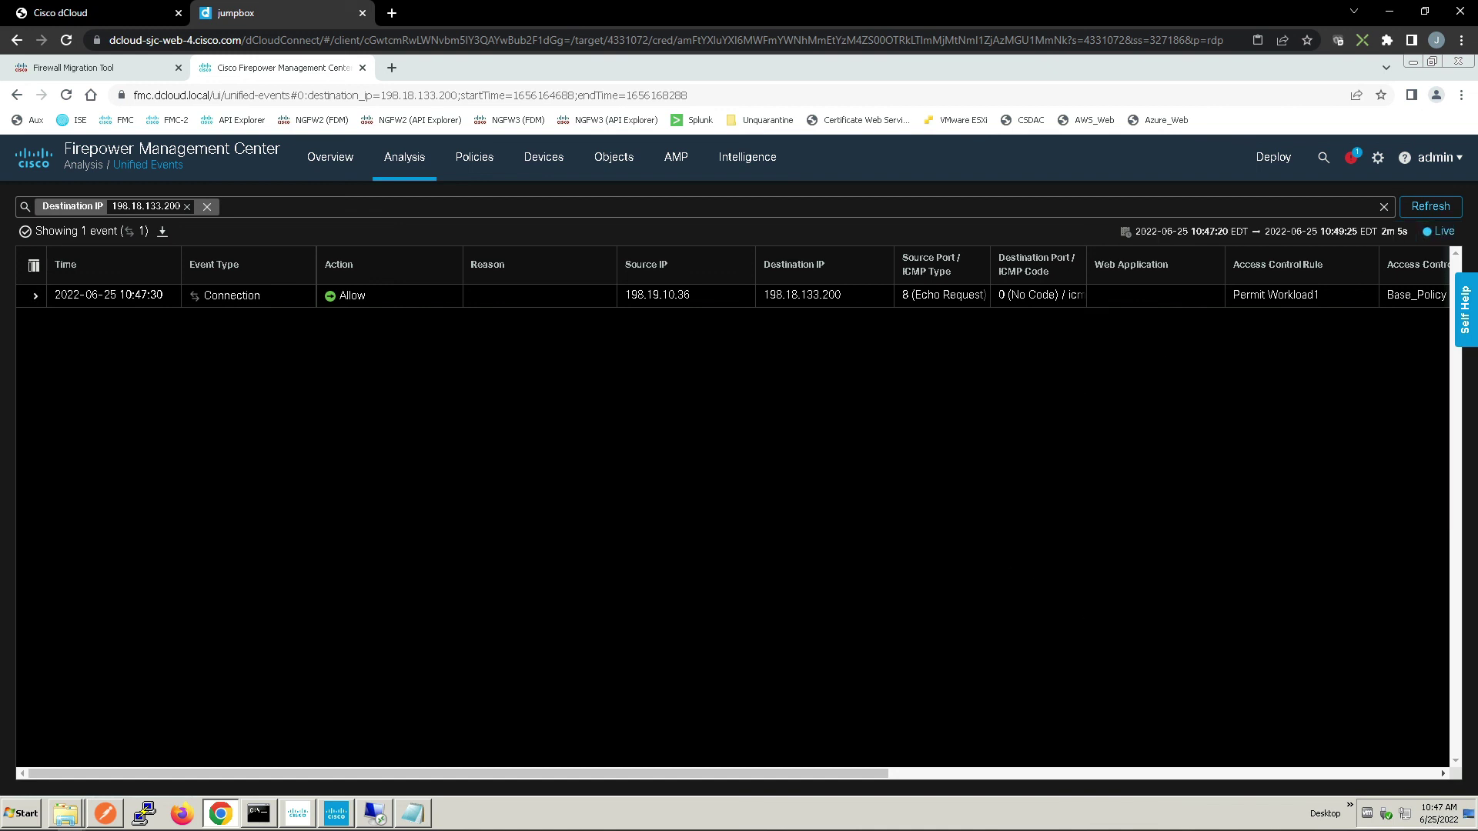